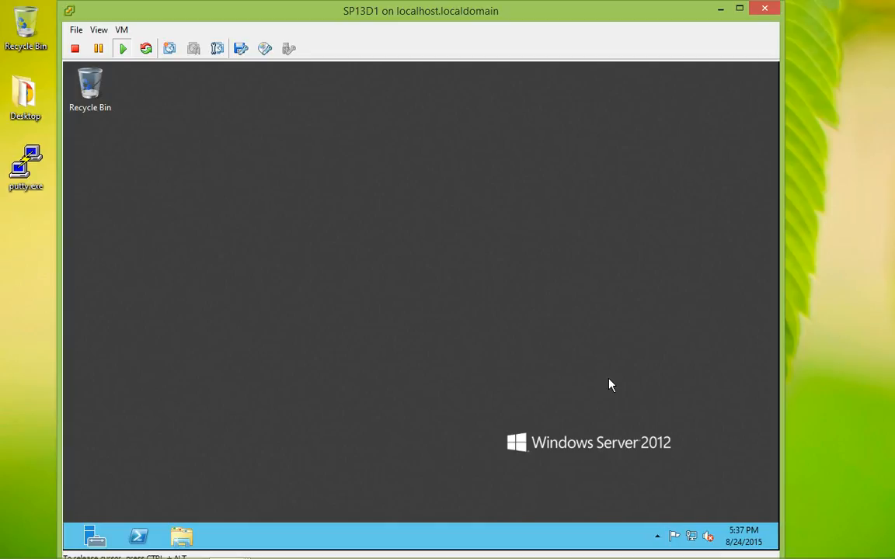
Turn IE Enhanced Security Configuration Off for Administrators and Users on Server Manager's Local Server page.
click(94, 536)
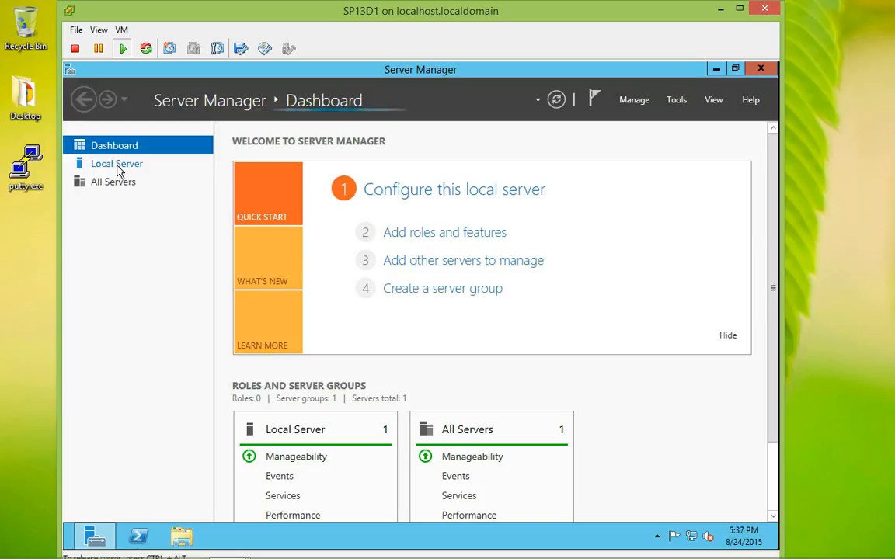
click(118, 168)
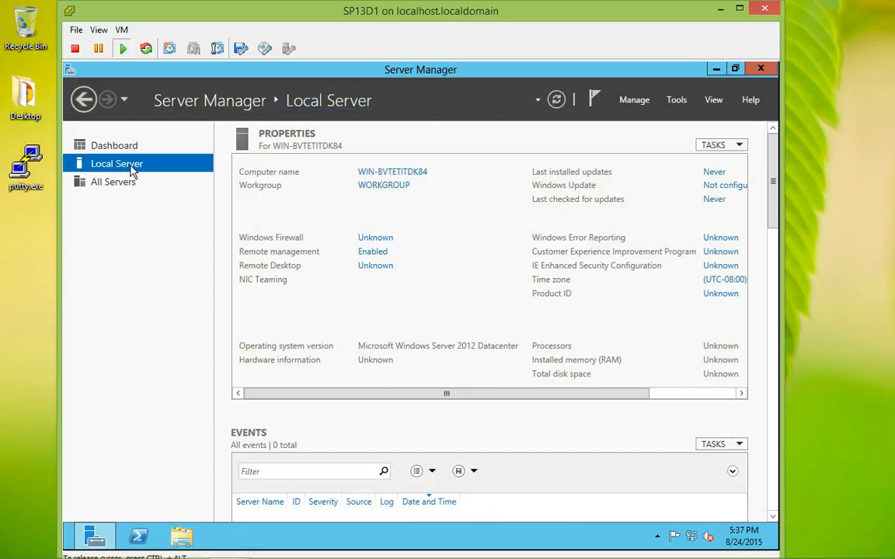
click(727, 265)
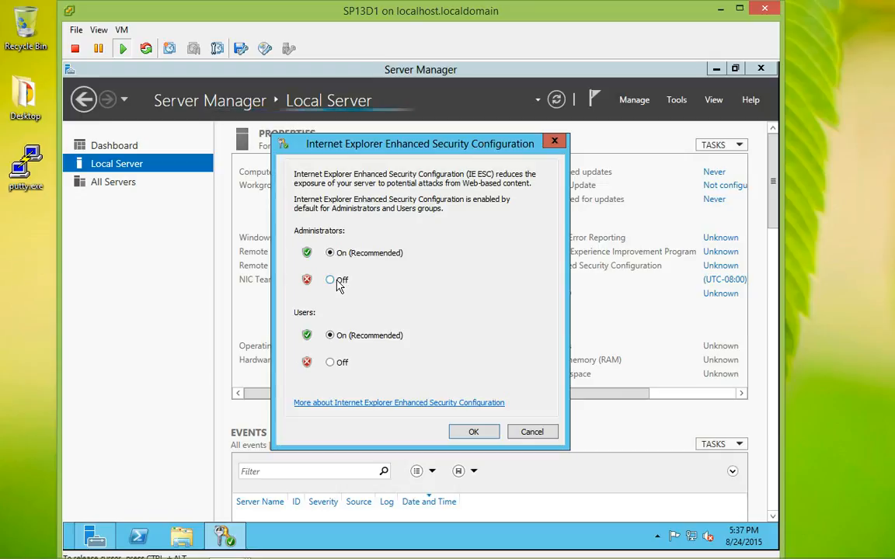
click(334, 281)
click(339, 363)
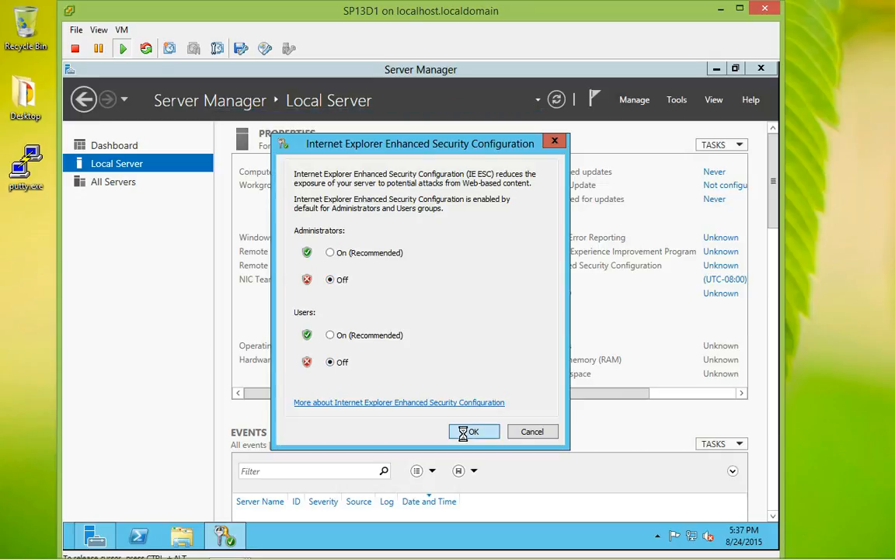
click(466, 431)
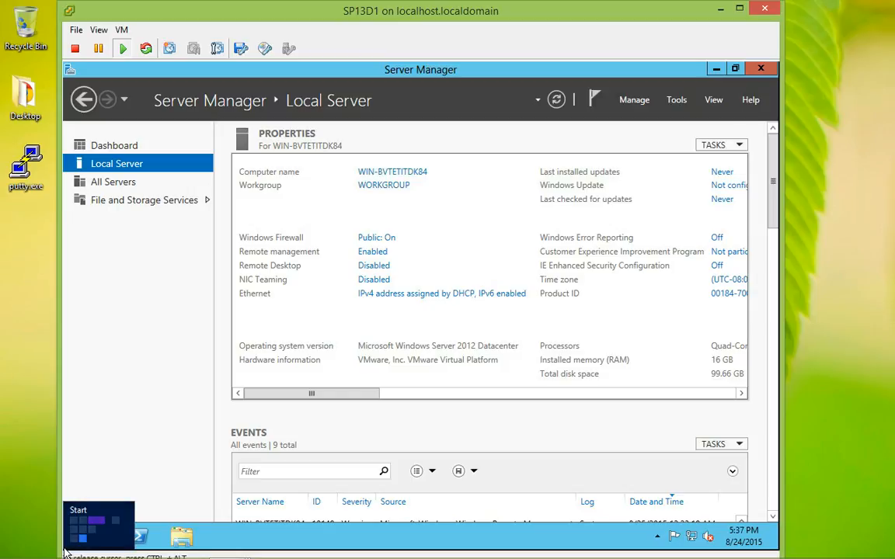
click(66, 551)
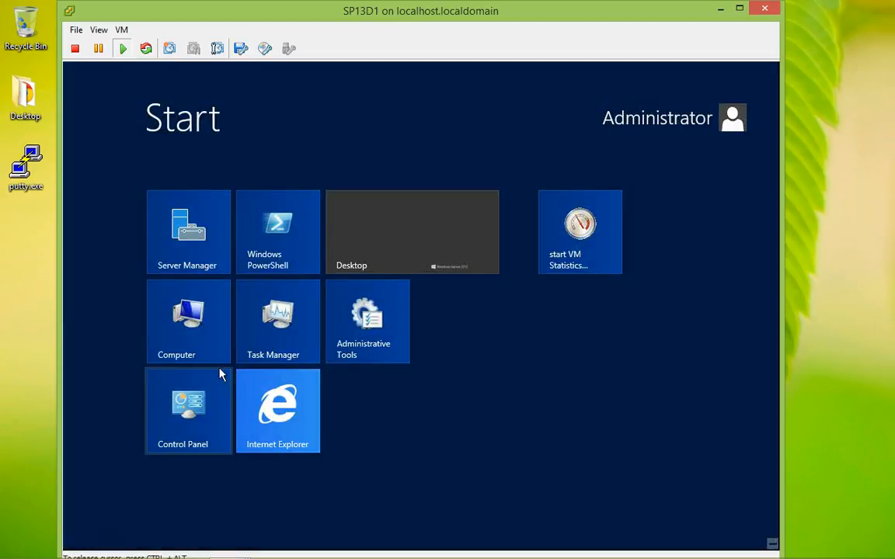
Launch Internet Explorer, defer its first-run setup with Ask me later, and maximize the window.
click(264, 412)
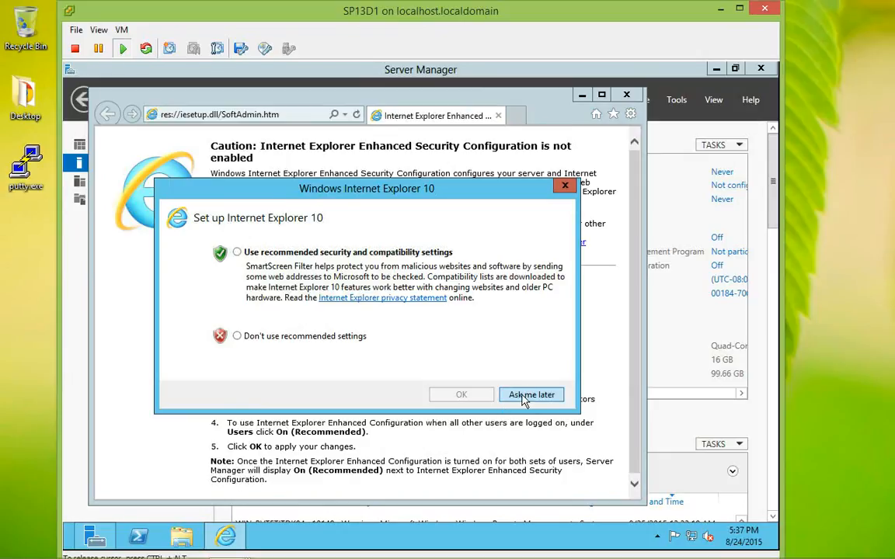
click(526, 394)
click(601, 94)
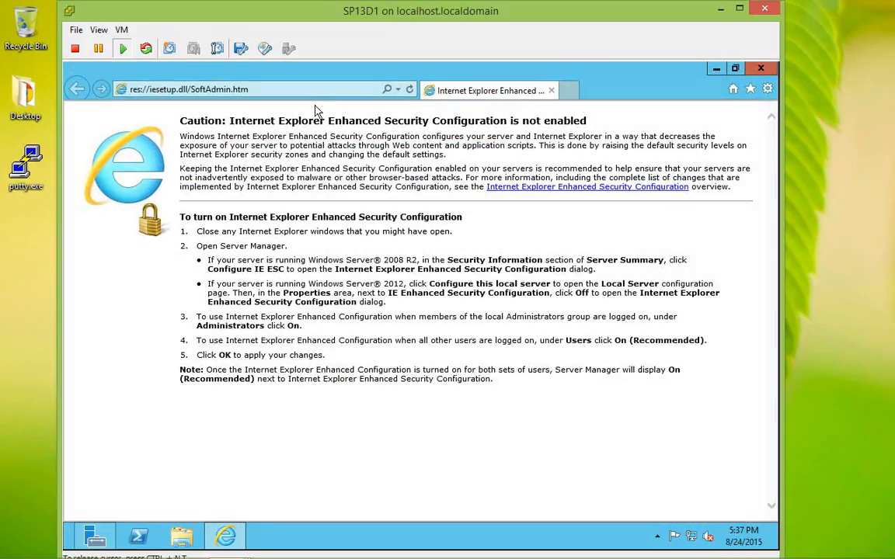
Go to google.com and search for 'microsoft sharepoint 2013 foundation'.
click(313, 89)
text(google.com)
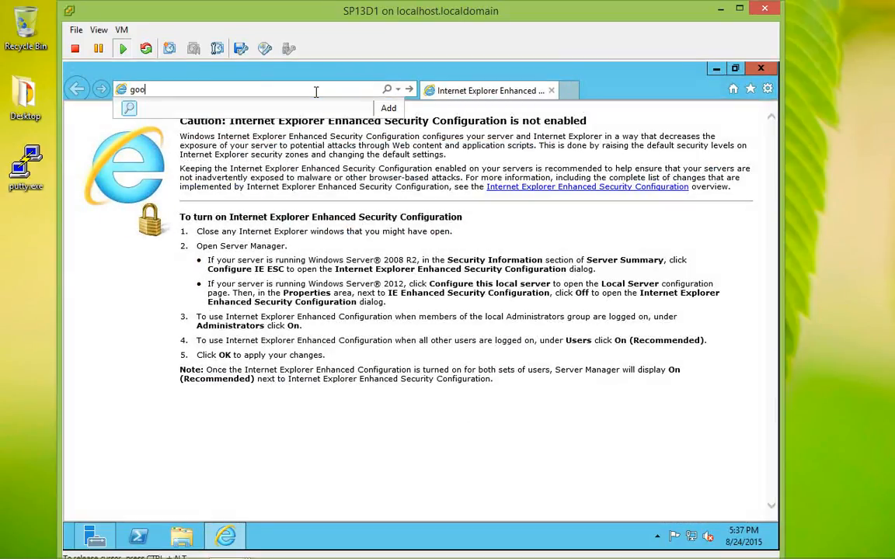
key(Return)
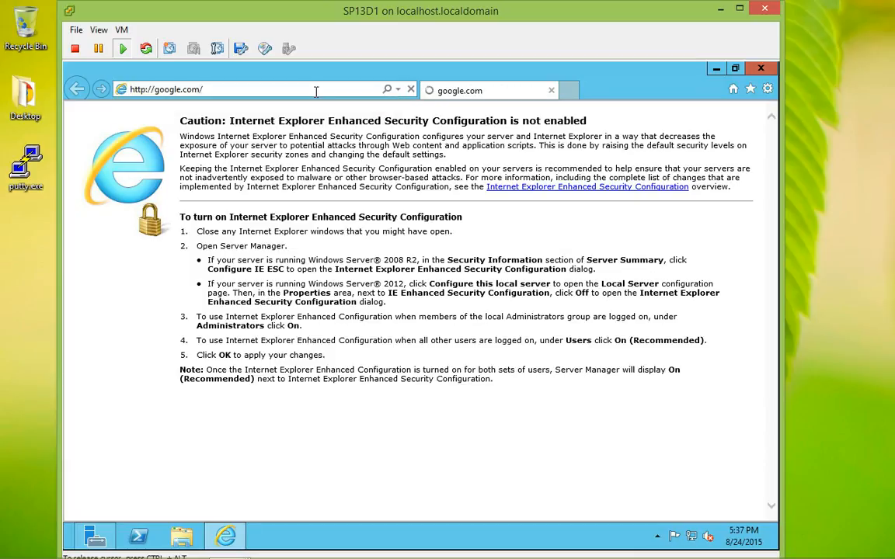
text(m)
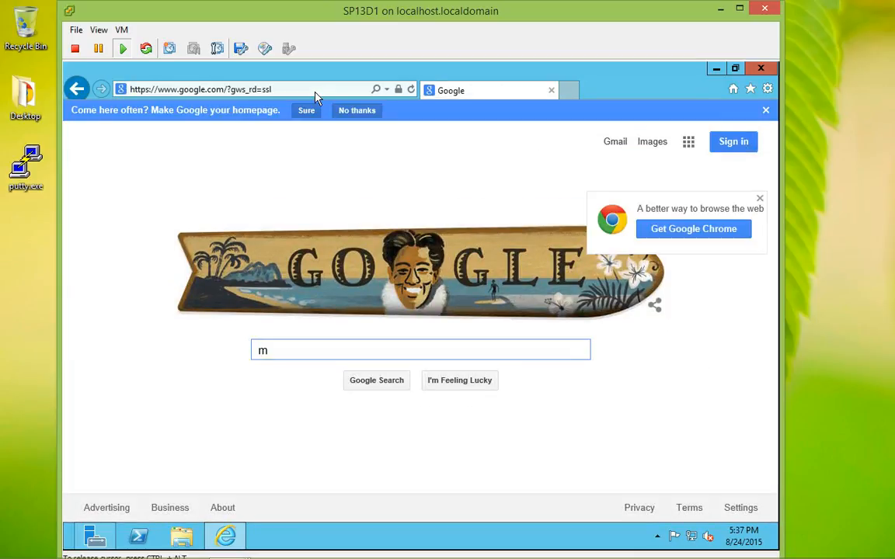
text(icrosoft sharepoint)
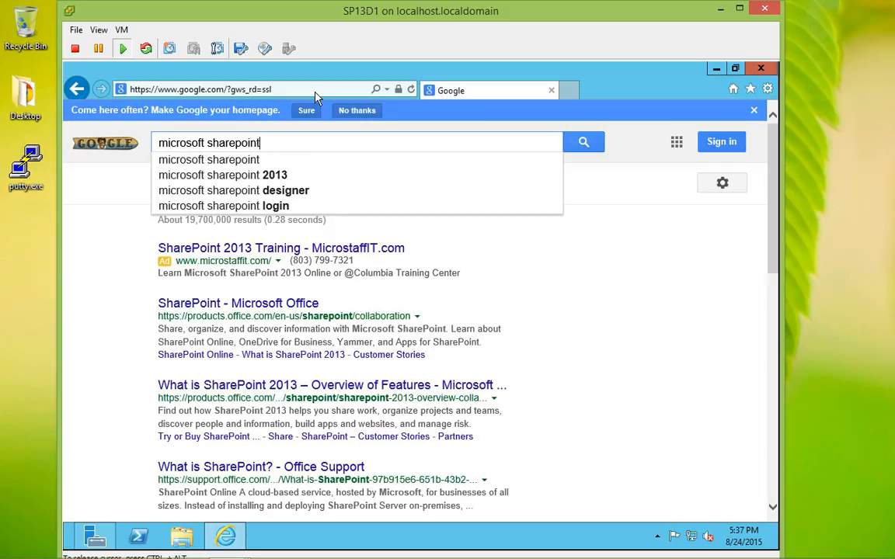
text( 2013 foundation)
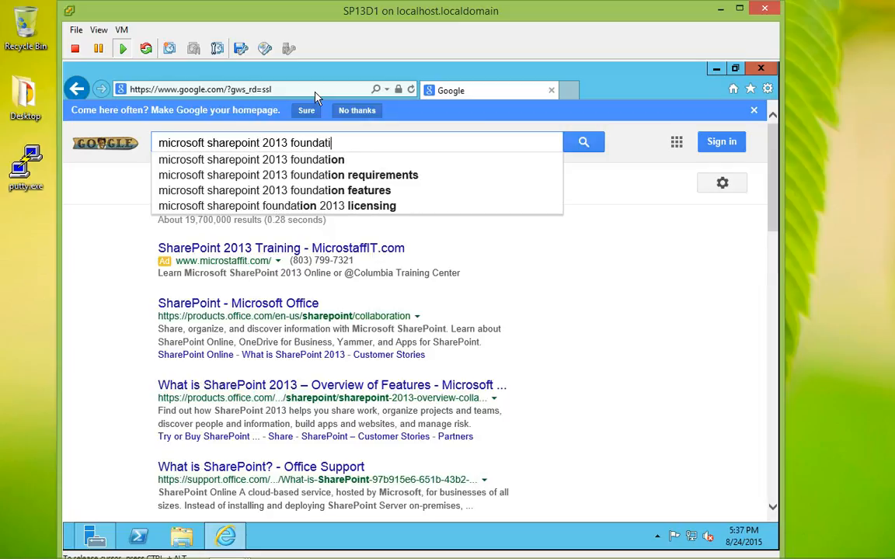
key(Return)
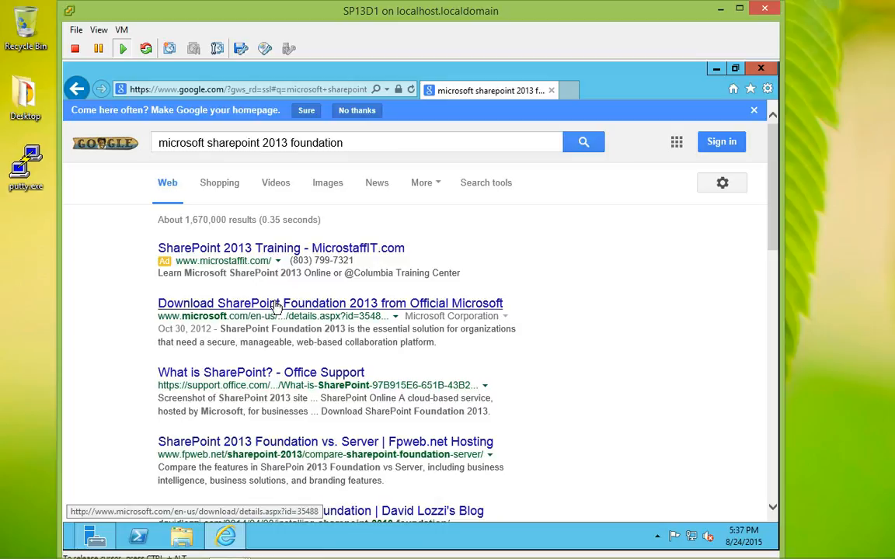
From the official Microsoft download page, save the SharePoint Foundation 2013 sharepoint.exe installer to the Desktop.
click(277, 306)
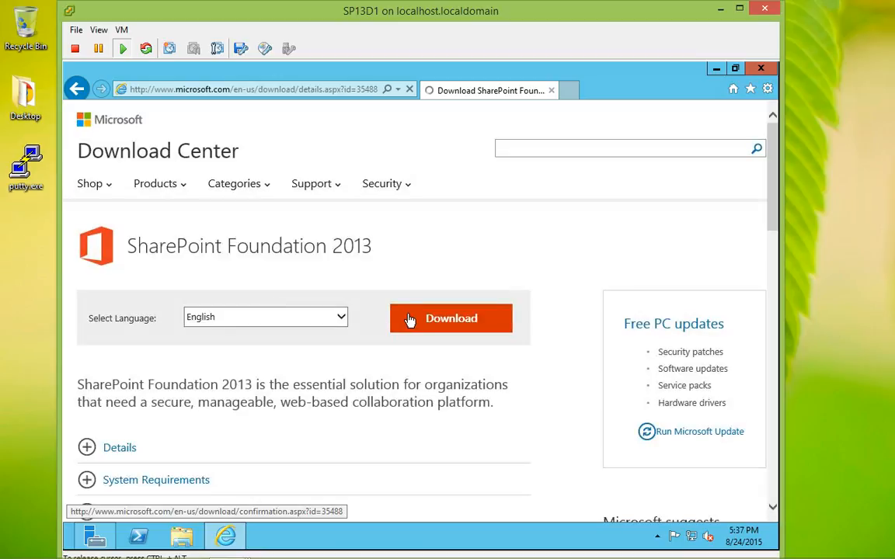
click(410, 321)
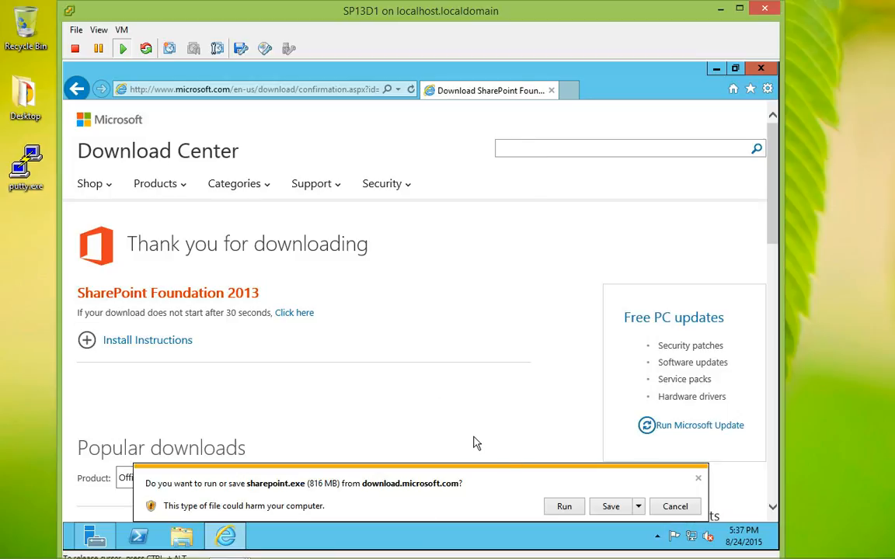
click(638, 507)
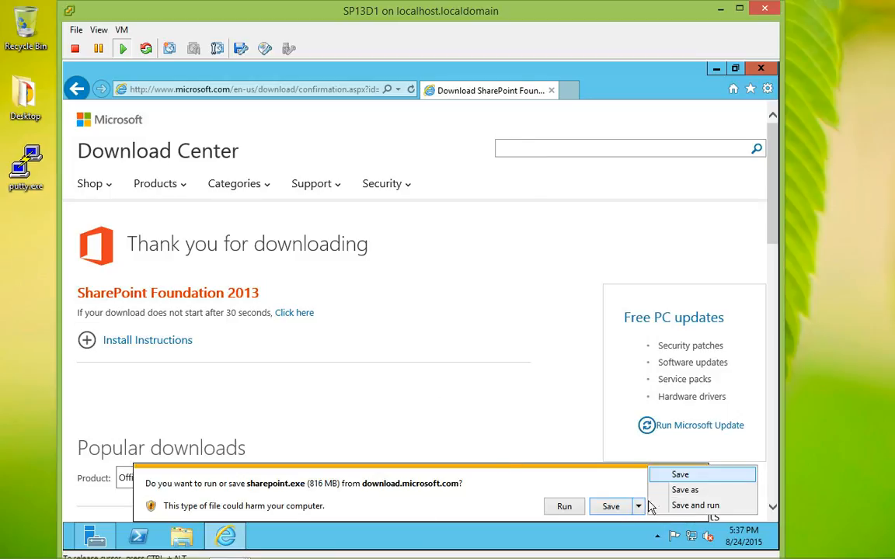
click(659, 493)
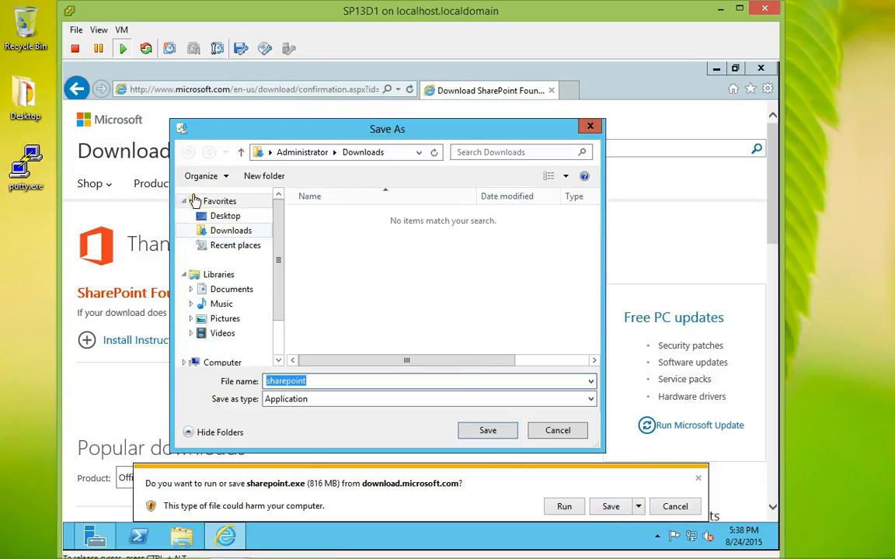
click(217, 215)
click(480, 429)
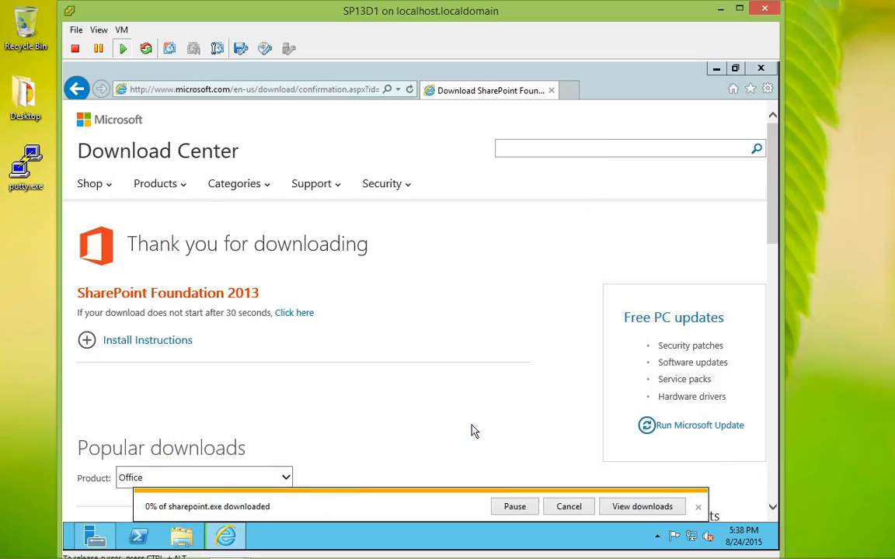
Show the downloads list, move it aside, and start a new blank browser tab.
click(619, 508)
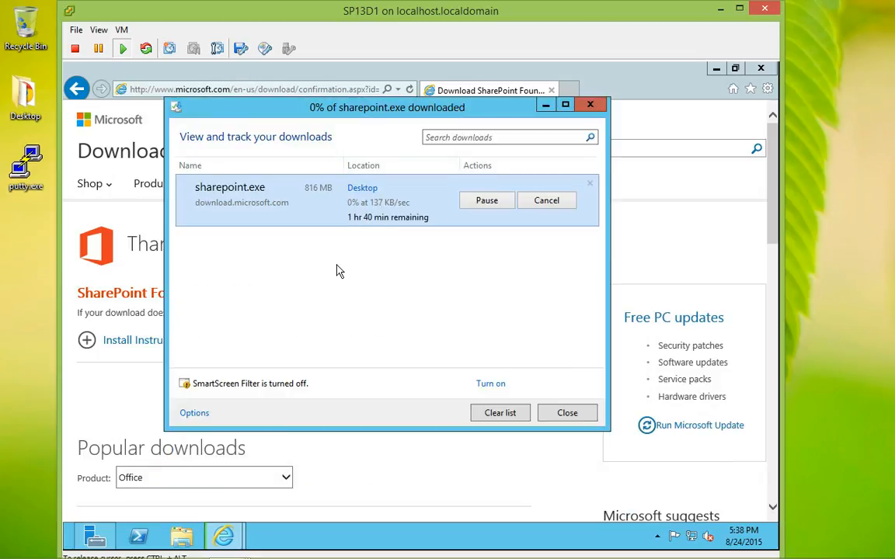
drag(302, 115, 270, 165)
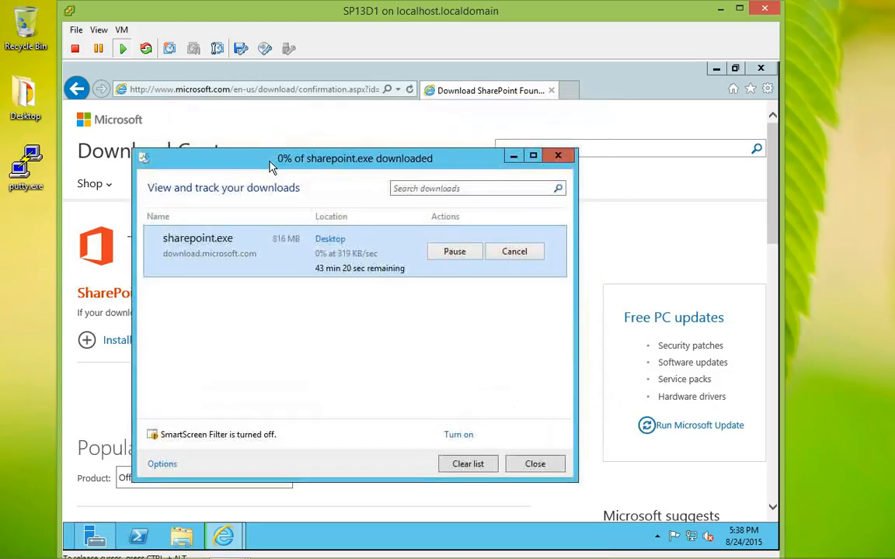
click(567, 96)
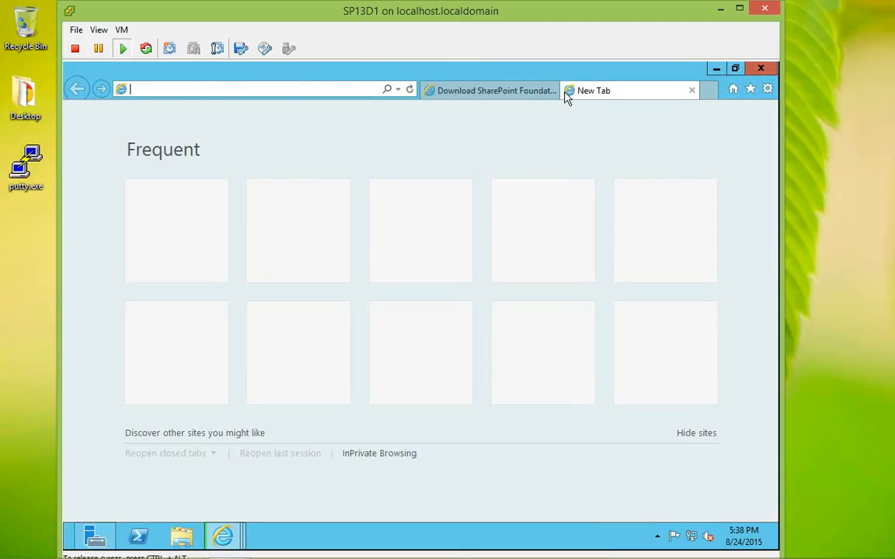
Search Google for 'sql 2008r2 management studio'.
text(google.com/)
key(Return)
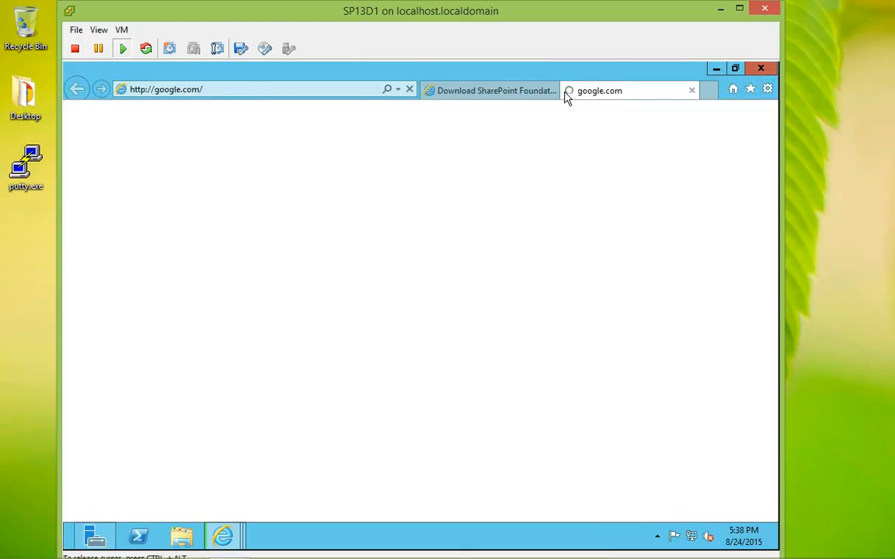
text(s)
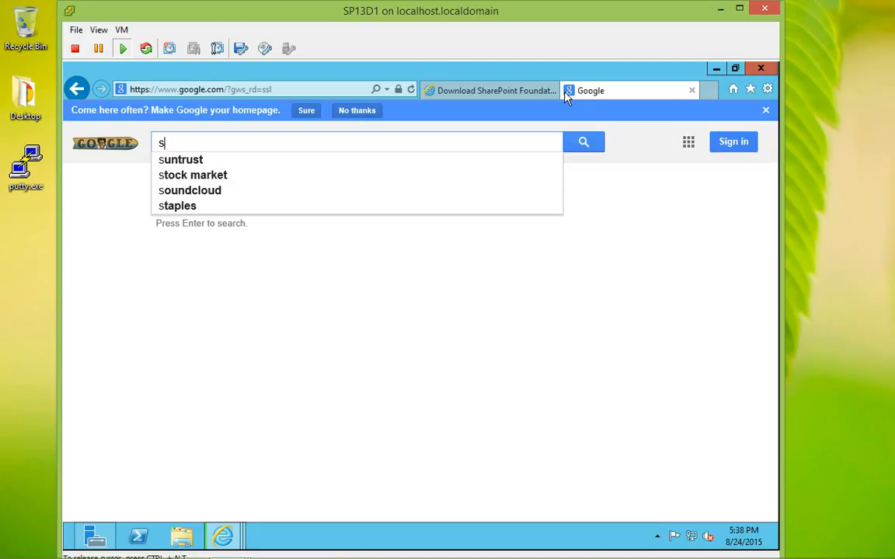
text(ql 2008)
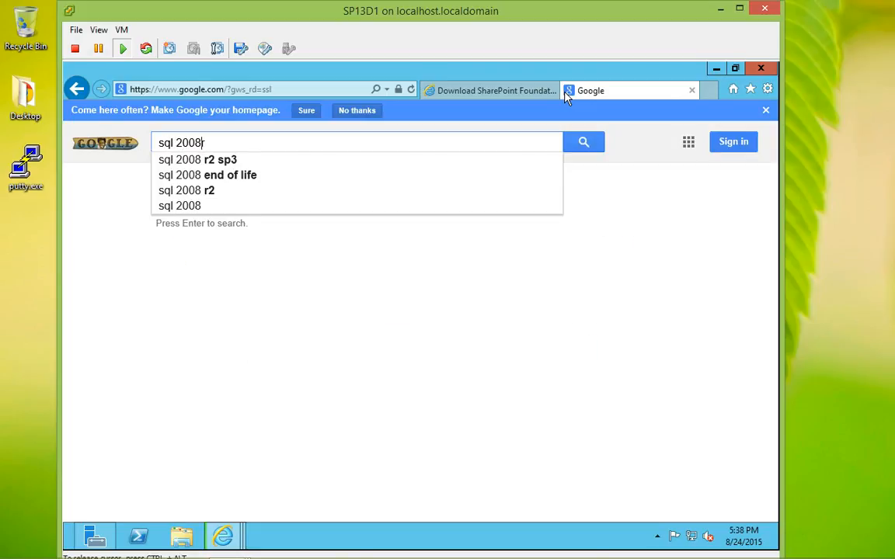
text(r2 management studio)
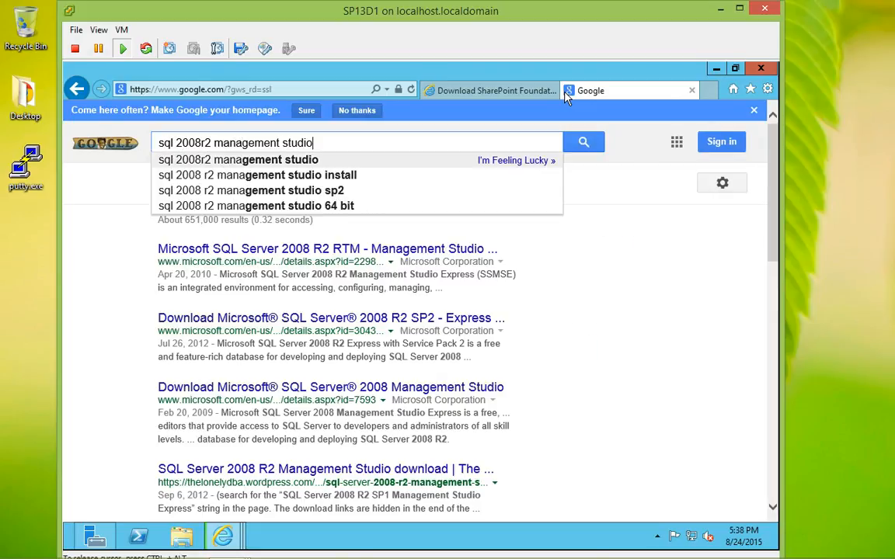
key(Return)
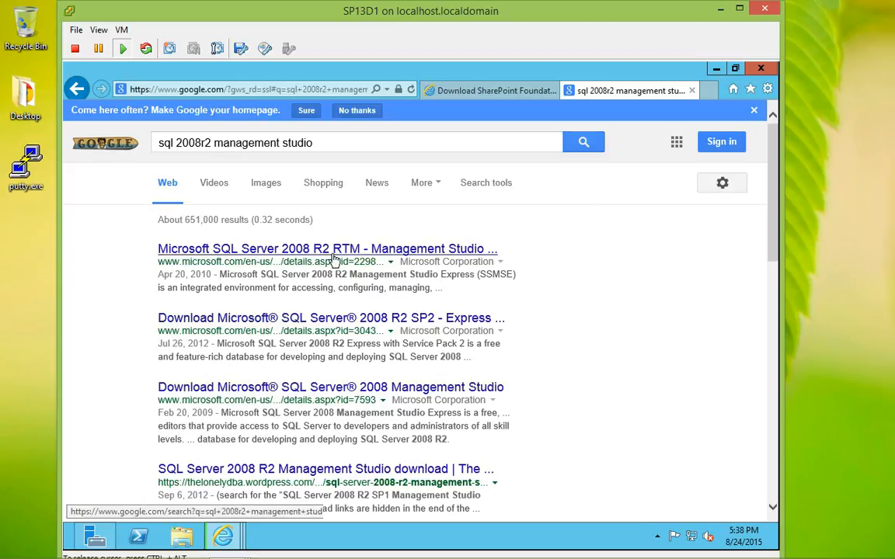
On the SQL Server 2008 R2 RTM page, skip registration, download SQLManagementStudio_x64_ENU.exe, and always allow microsoft.com pop-ups.
click(336, 250)
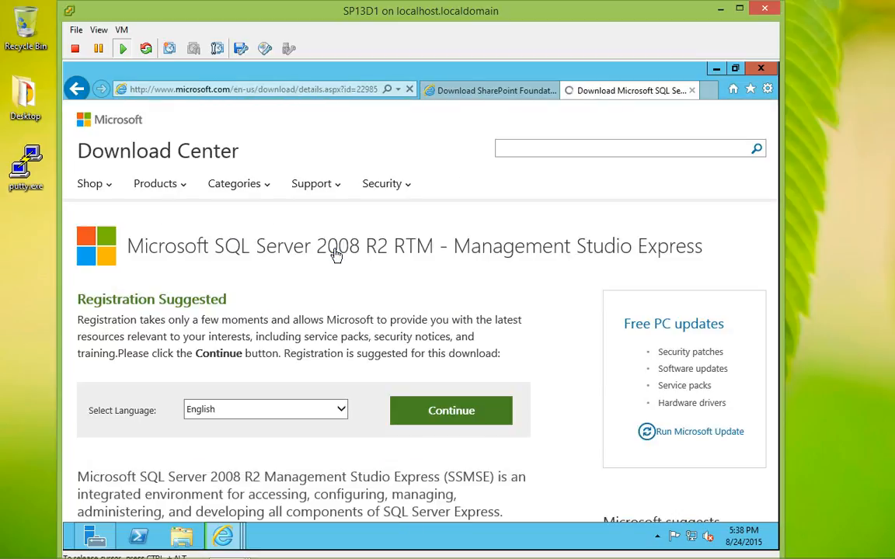
click(447, 411)
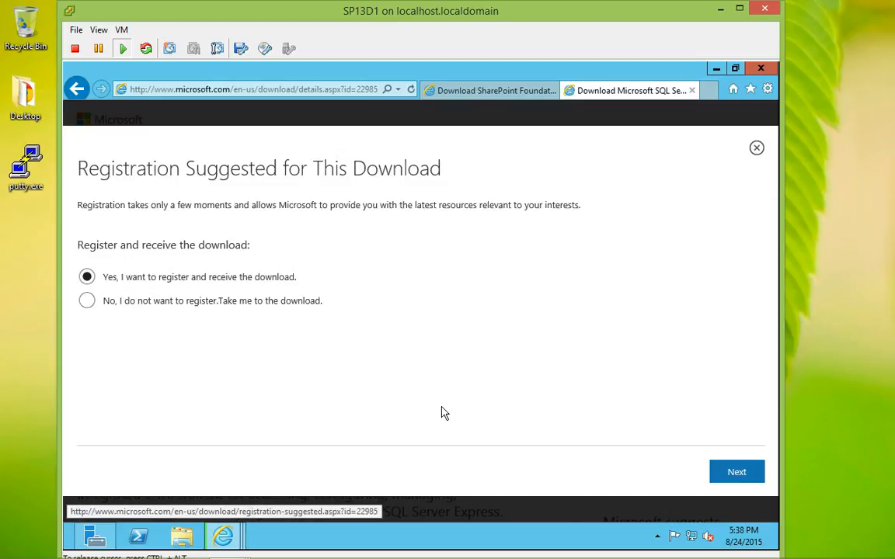
click(182, 304)
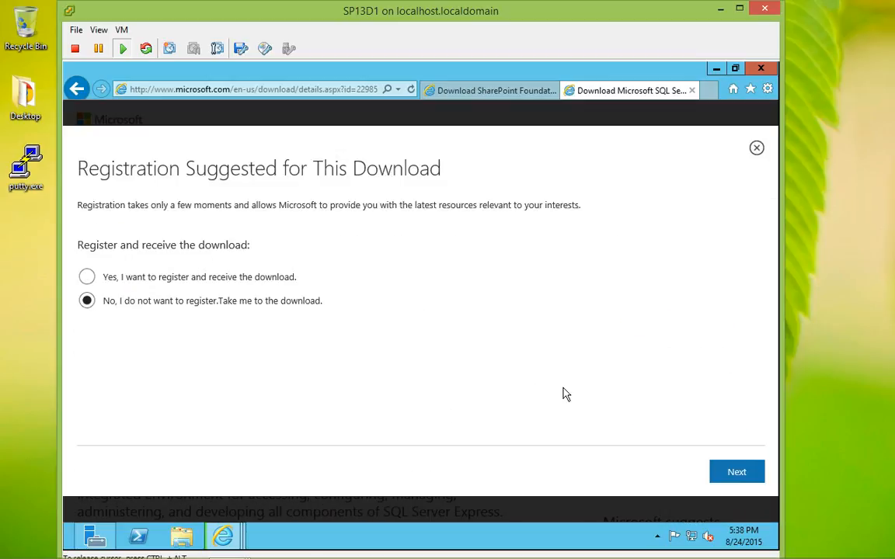
click(732, 472)
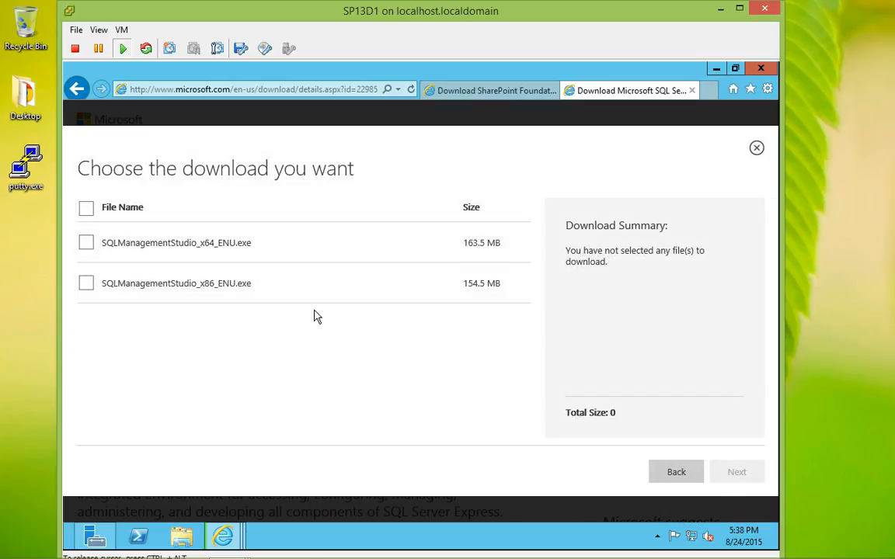
click(87, 249)
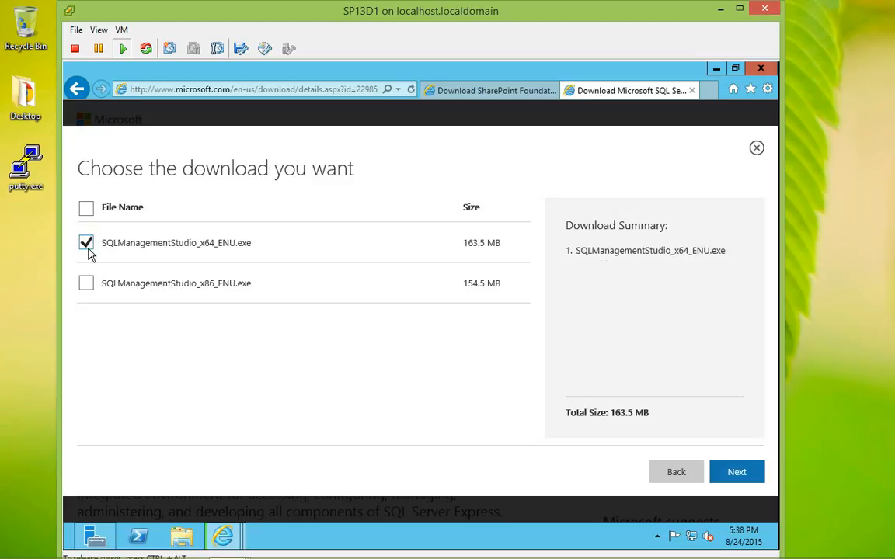
click(737, 473)
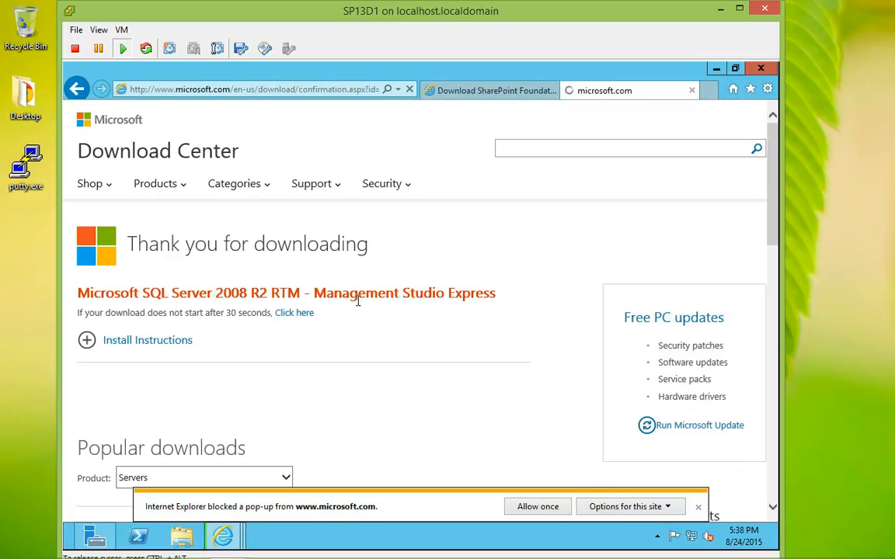
click(613, 509)
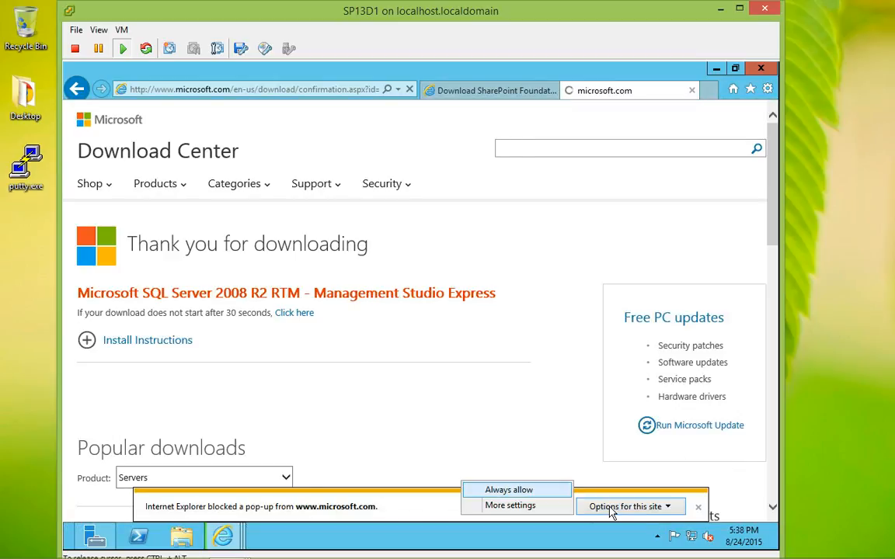
click(517, 490)
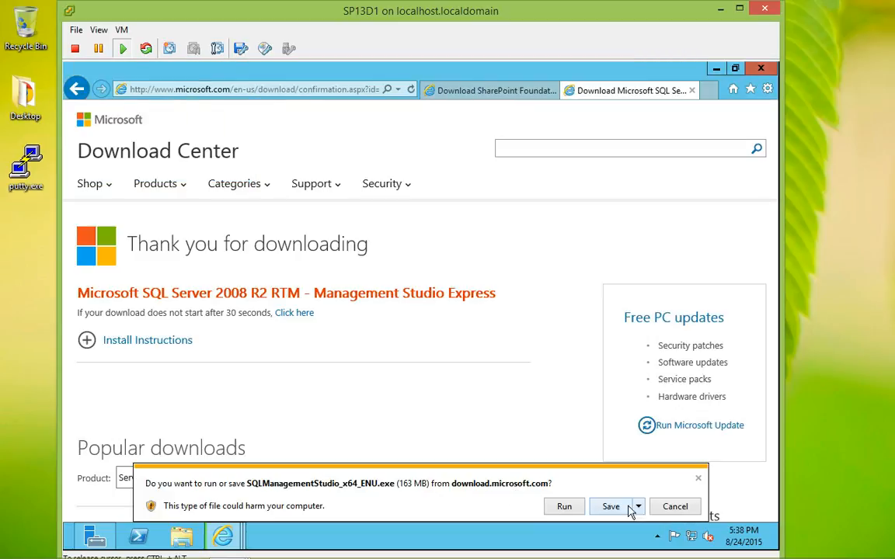
Save SQLManagementStudio_x64_ENU.exe to the Desktop.
click(638, 507)
click(666, 489)
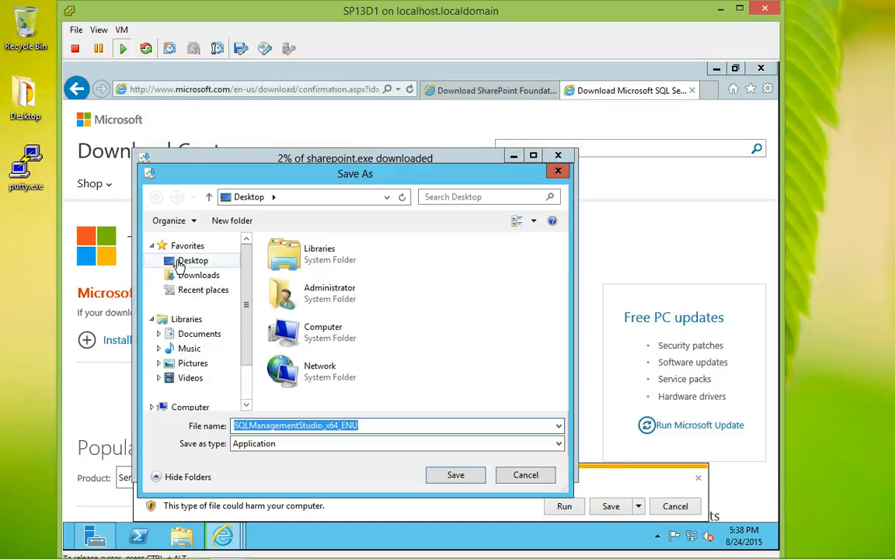
click(172, 260)
click(437, 474)
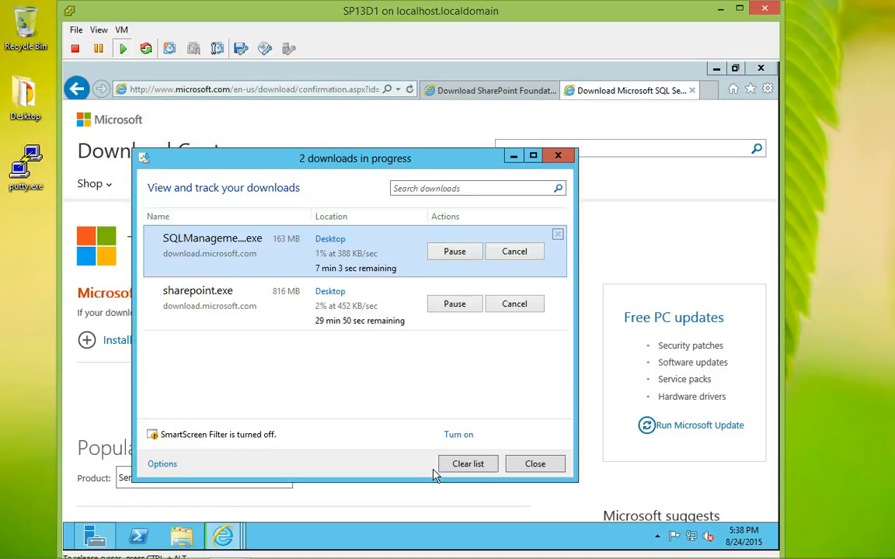
Close both Internet Explorer download tabs and Server Manager, keeping the downloads list open.
click(690, 91)
click(690, 91)
click(691, 91)
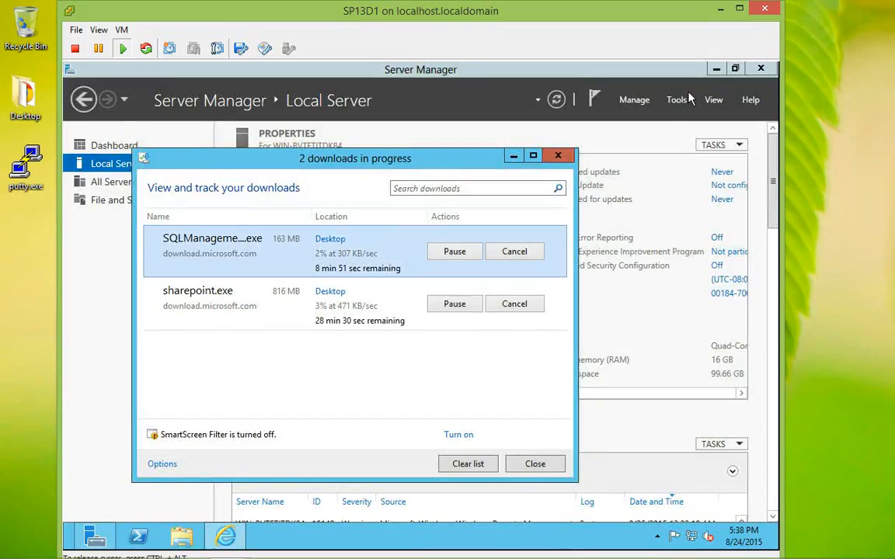
click(758, 69)
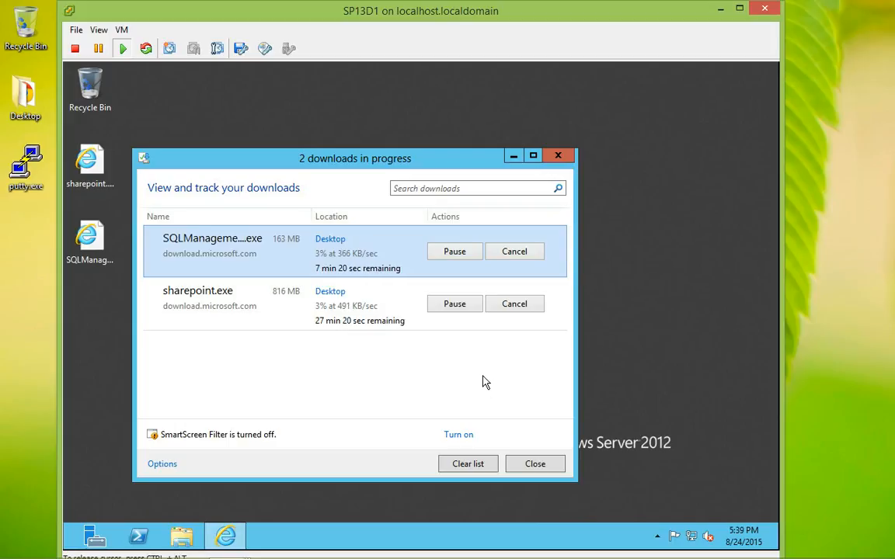
click(808, 357)
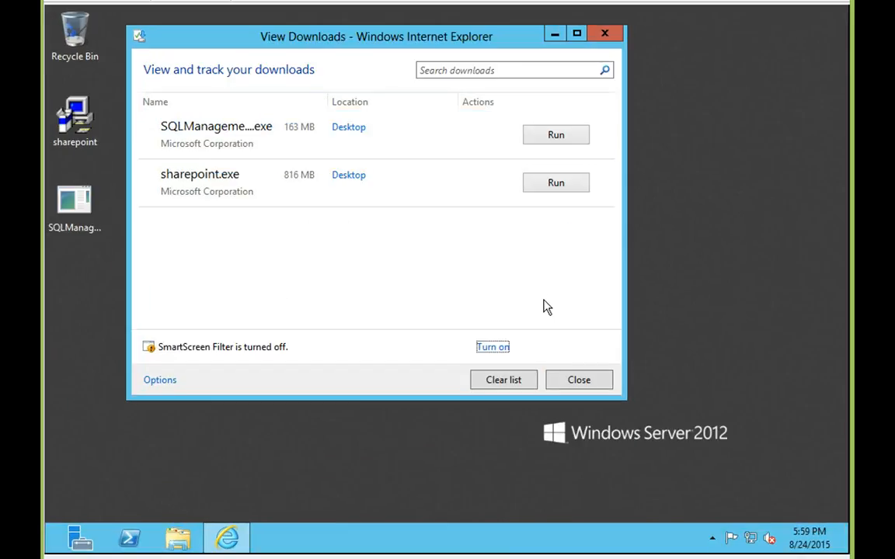
Run sharepoint.exe from the downloads list to launch the SharePoint Foundation 2013 setup screen.
click(545, 190)
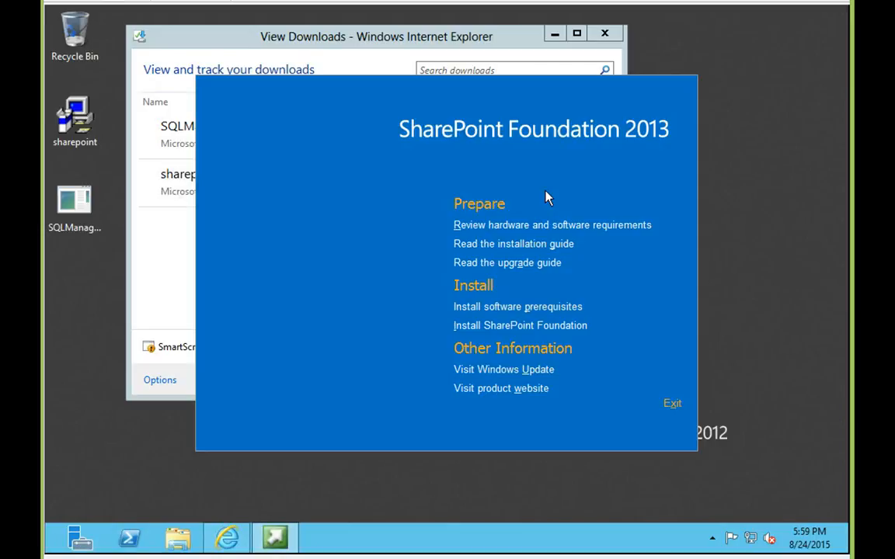
Install the software prerequisites, accepting the licence agreement, until the tool asks for a restart.
click(491, 308)
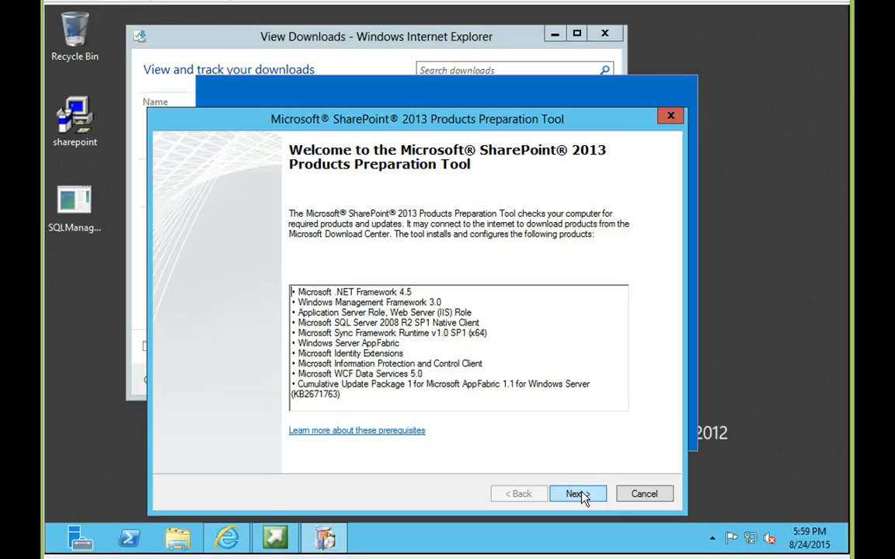
click(579, 495)
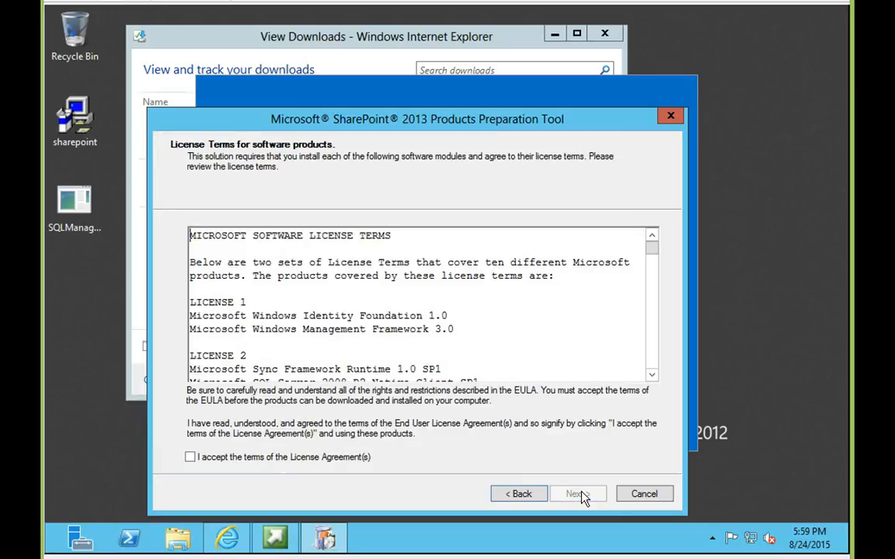
click(337, 463)
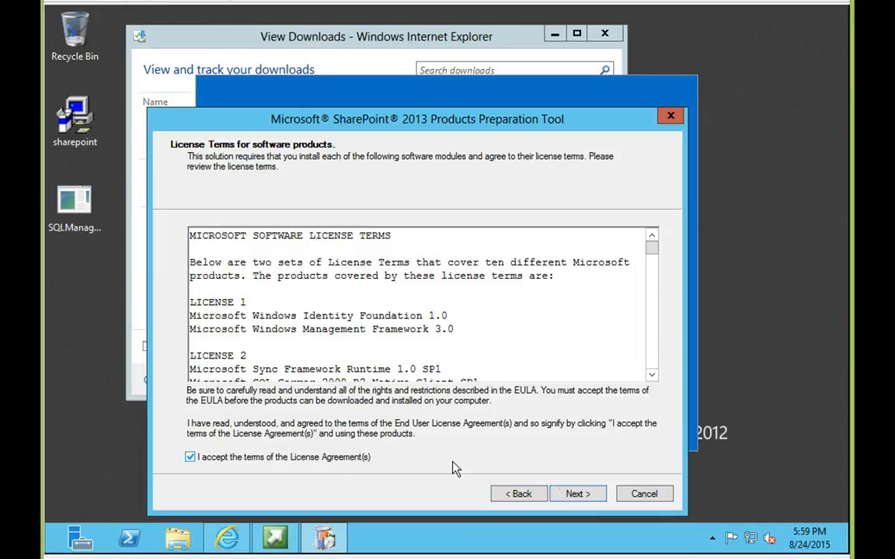
click(565, 498)
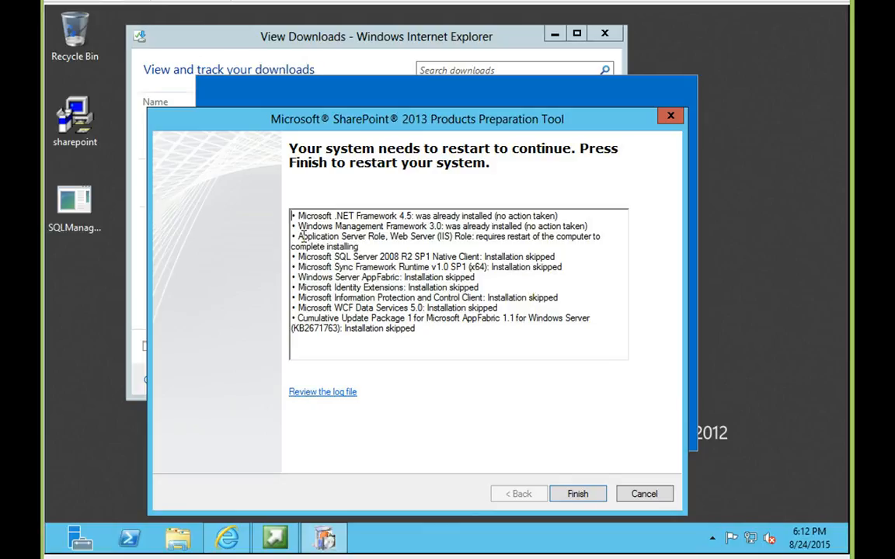
Finish the Preparation Tool to restart the server, then press Ctrl+Alt+Delete at the lock screen.
drag(298, 239, 405, 240)
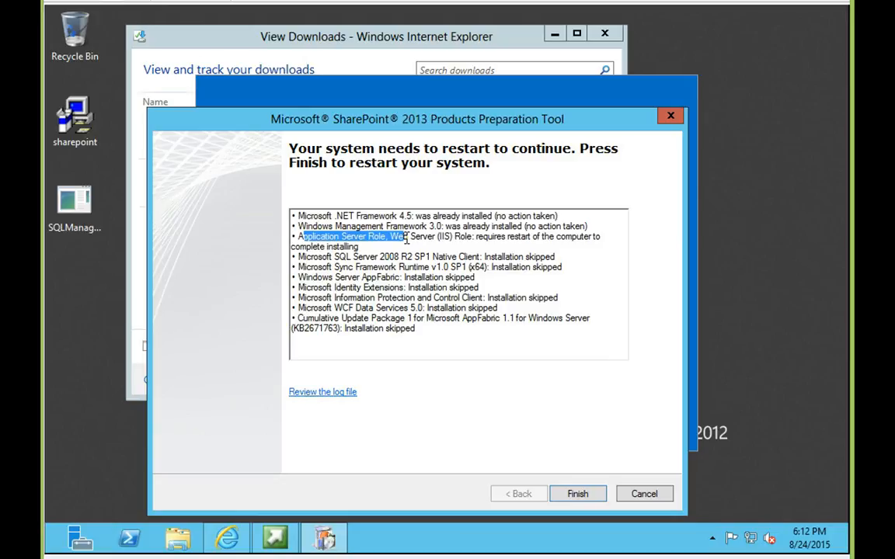
click(577, 494)
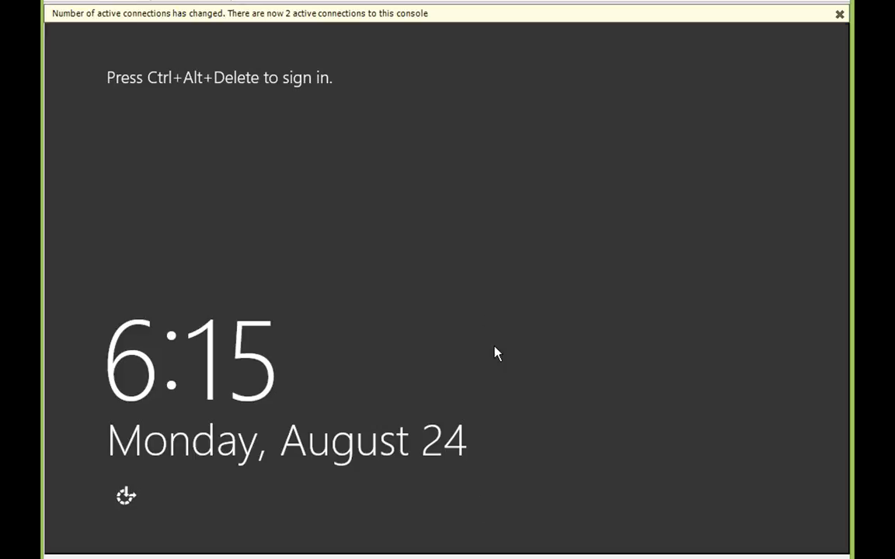
key(ctrl+alt+Delete)
Sign in with the Administrator password, dismiss the connections notice, and close Server Manager.
text(••••••••)
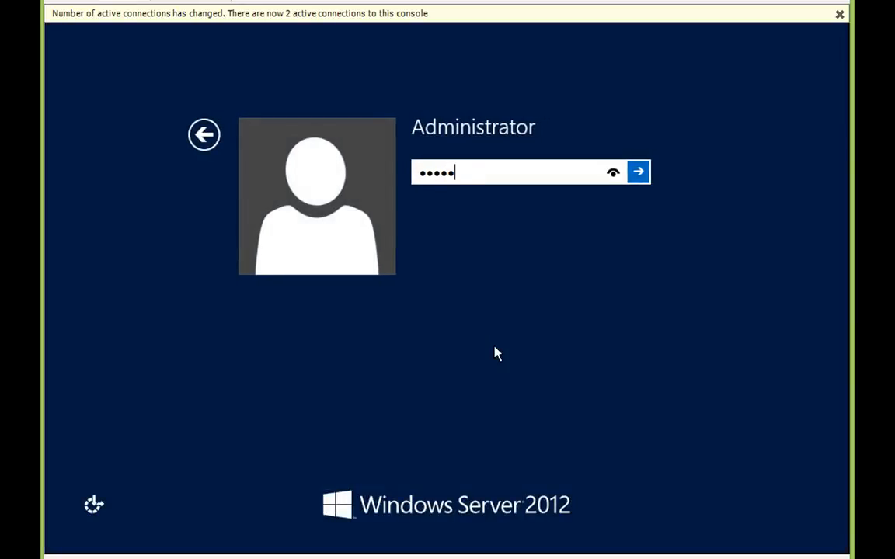
key(Return)
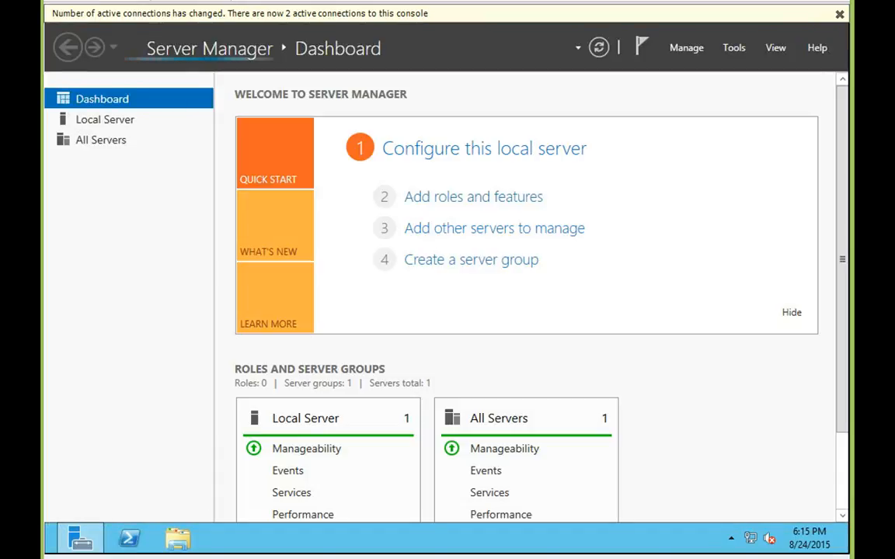
click(839, 14)
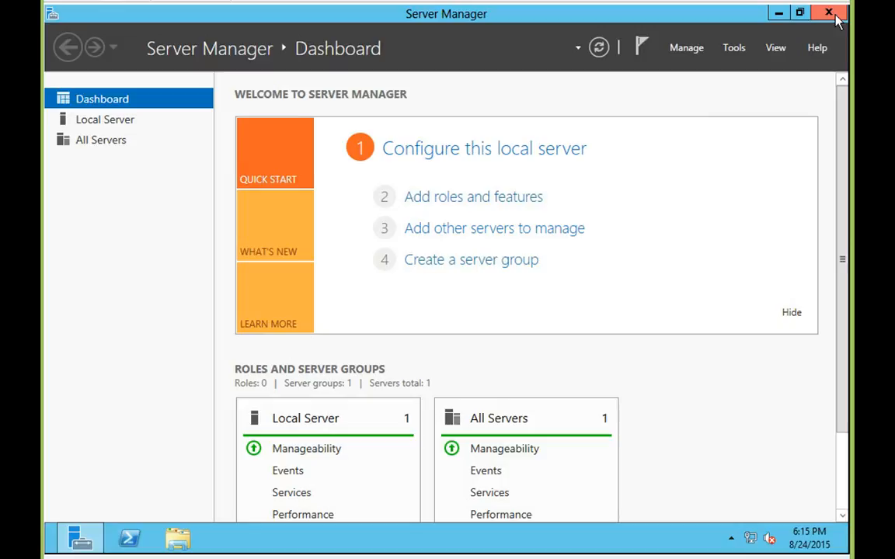
click(837, 17)
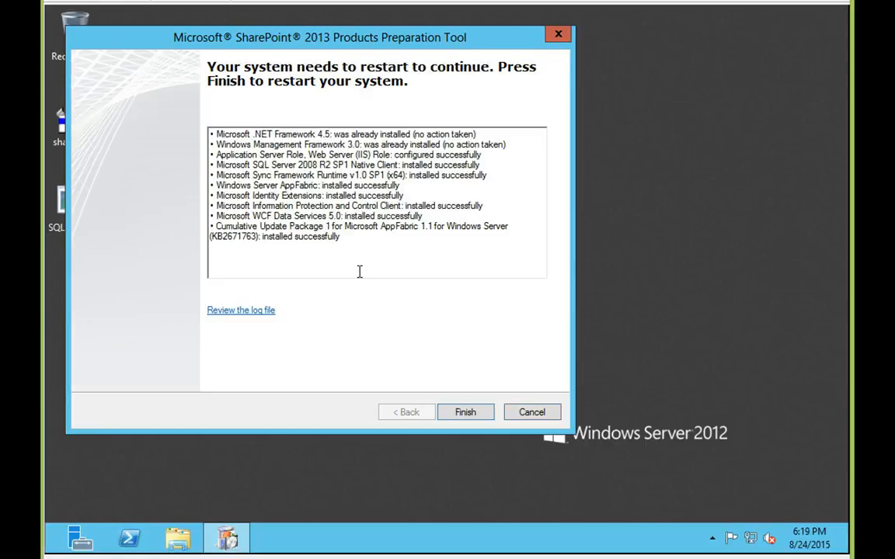
Accept the Preparation Tool's second restart request so the VM reboots to the lock screen.
click(466, 413)
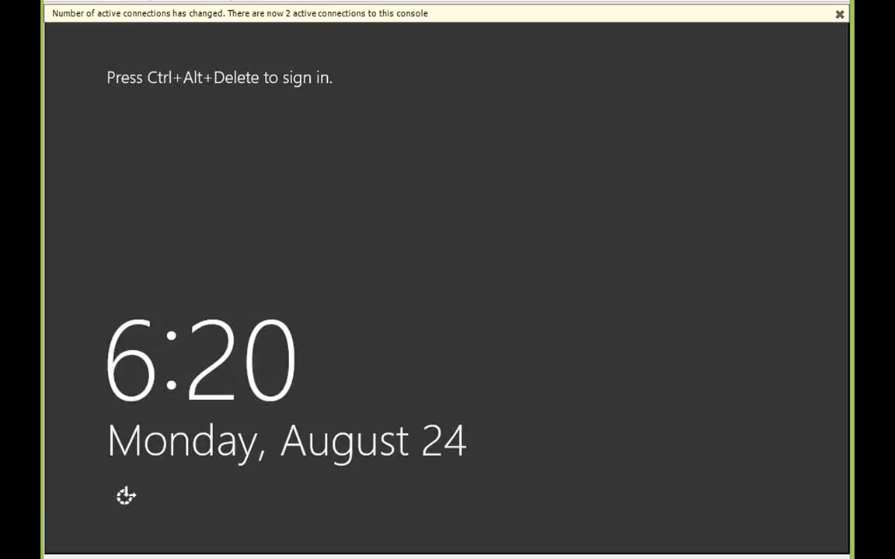
Sign back in as Administrator with the account password, then close the notice and Server Manager.
key(ctrl+alt+End)
text(Pa$)
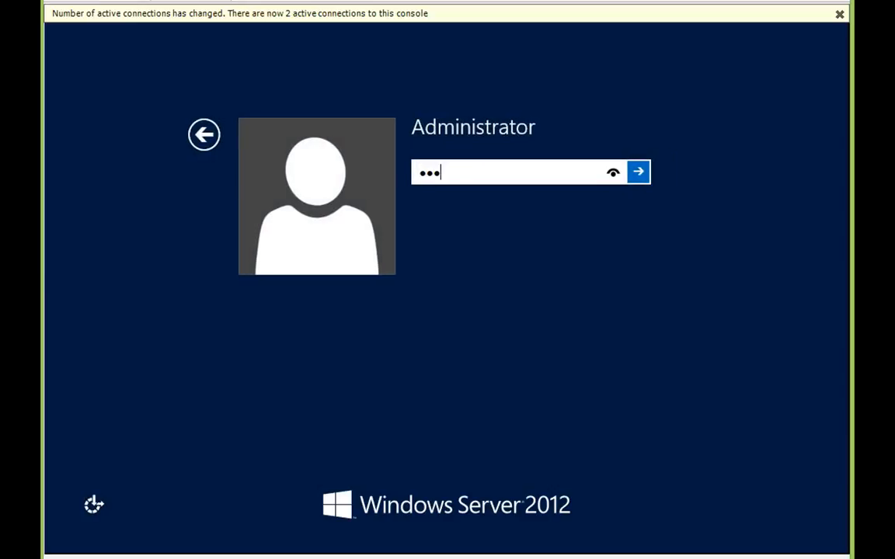
text($w0rd)
key(Return)
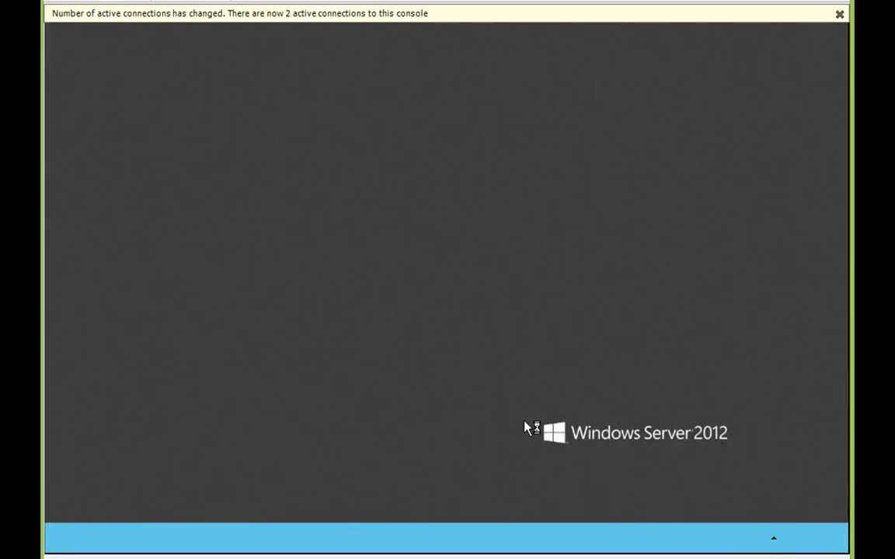
click(839, 14)
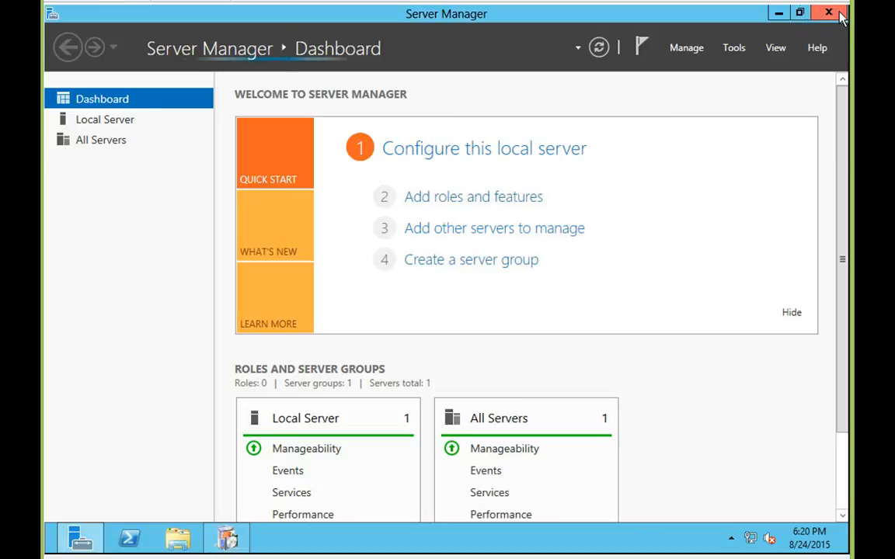
click(841, 16)
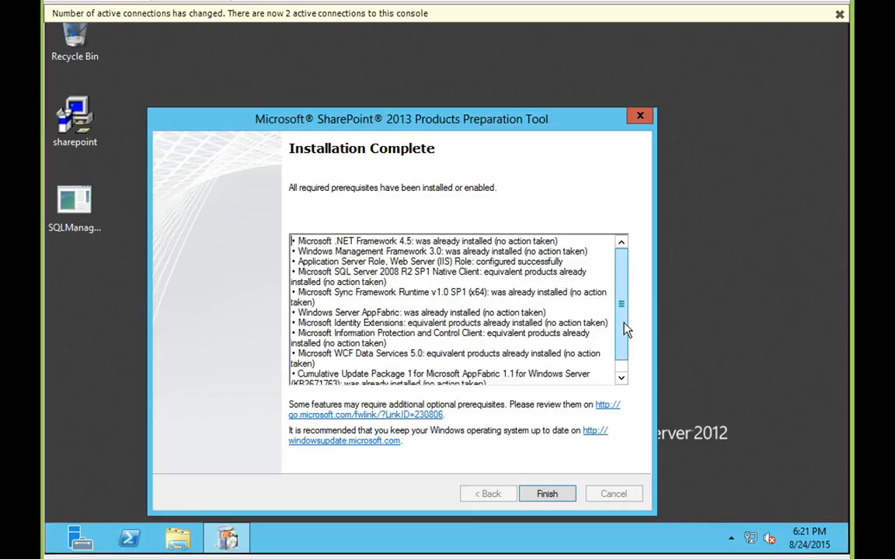
Scroll to the end of the Installation Complete list and follow the go.microsoft.com optional-prerequisites link.
scroll(625, 333, down, 1)
drag(626, 332, 624, 355)
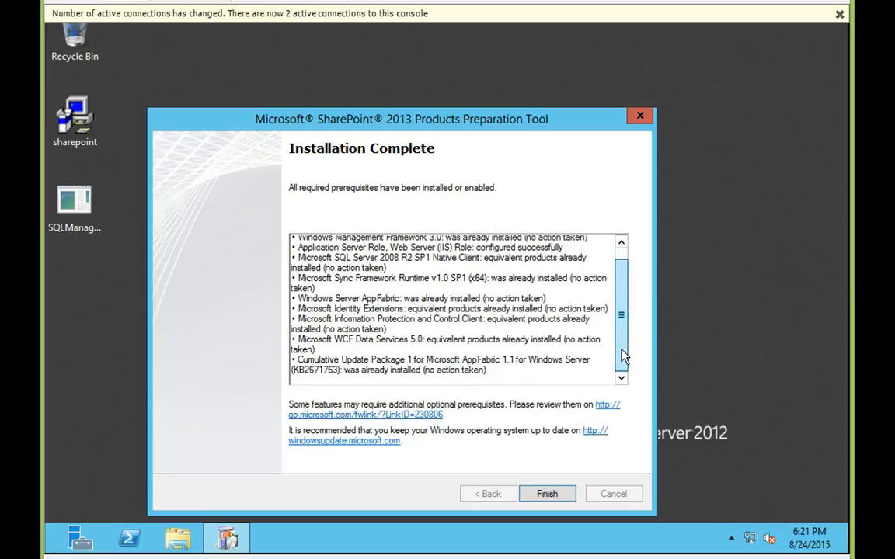
click(418, 414)
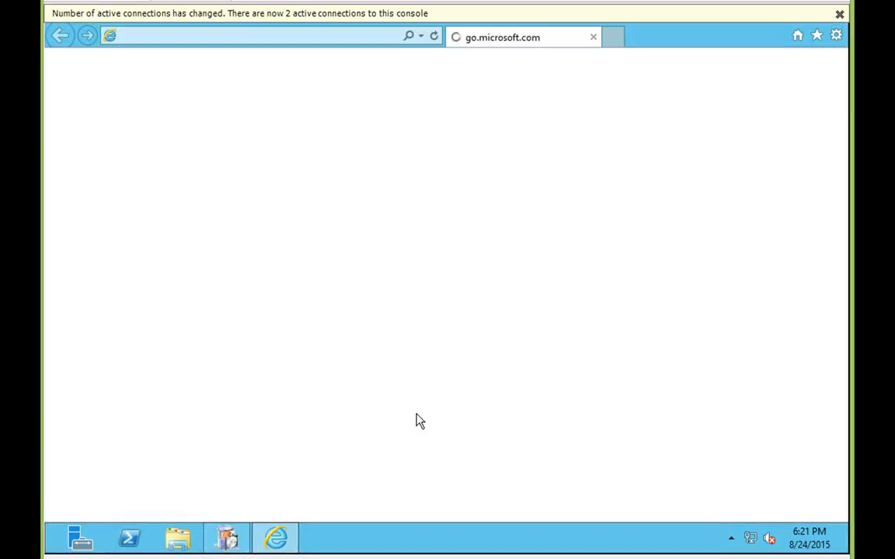
Skim the TechNet requirements page, minimize Internet Explorer, and Finish the Preparation Tool.
click(839, 13)
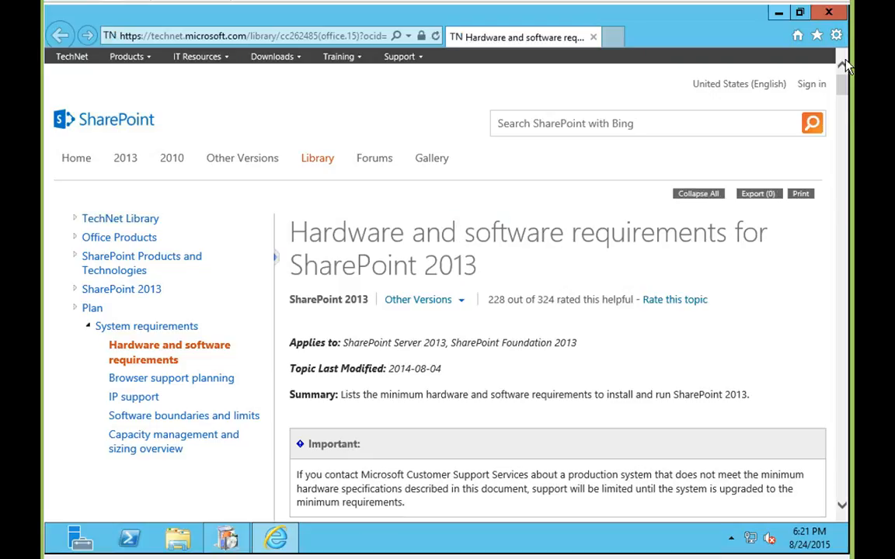
drag(844, 88, 845, 101)
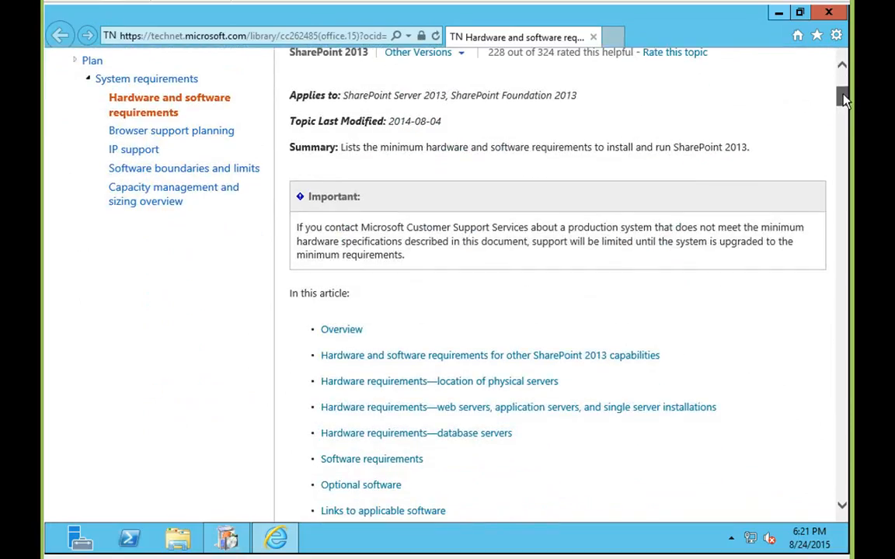
click(777, 13)
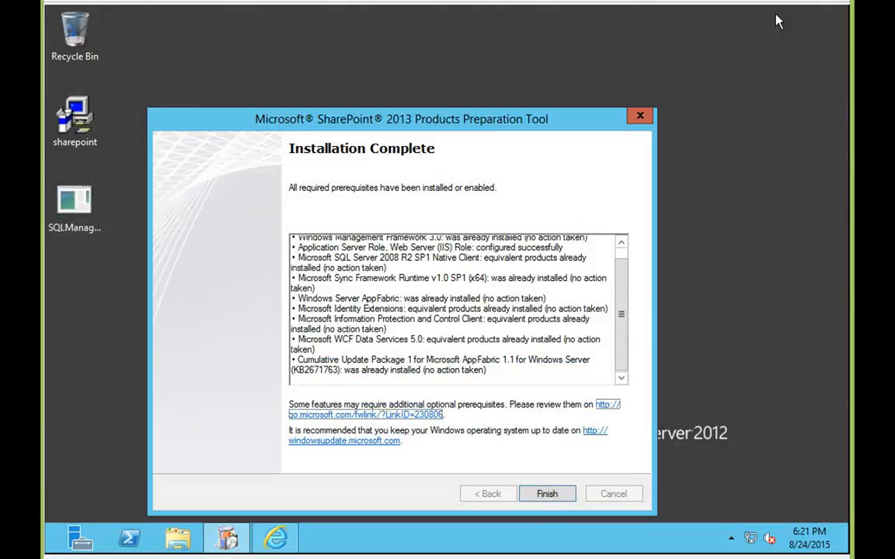
click(541, 497)
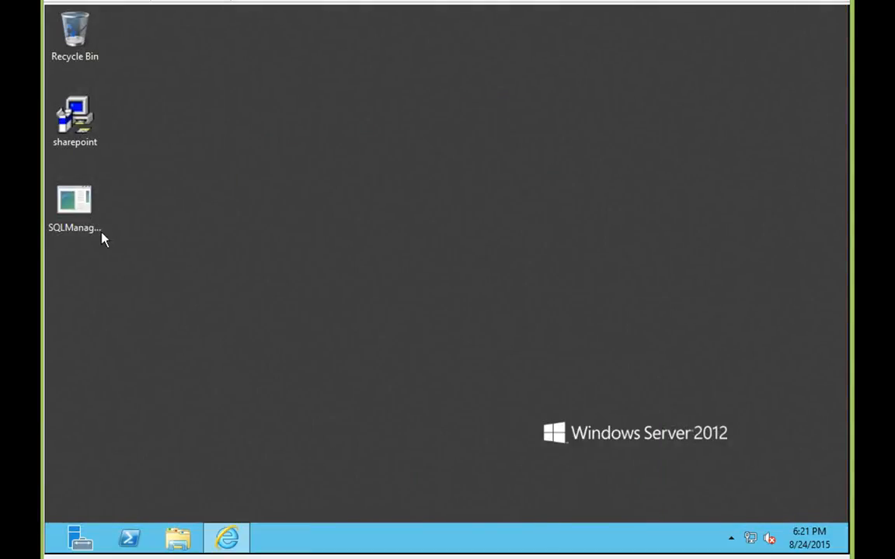
Run the sharepoint desktop package, allowing it past the Open File - Security Warning.
double_click(74, 129)
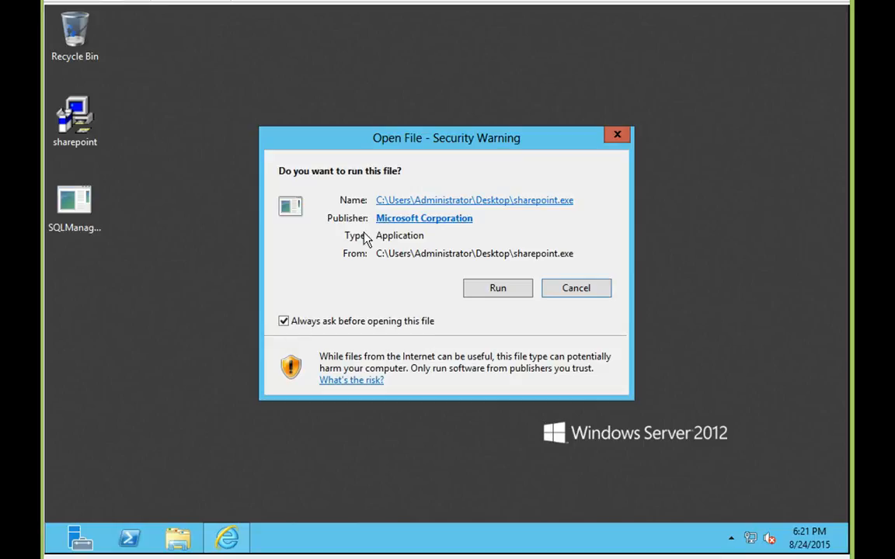
click(476, 290)
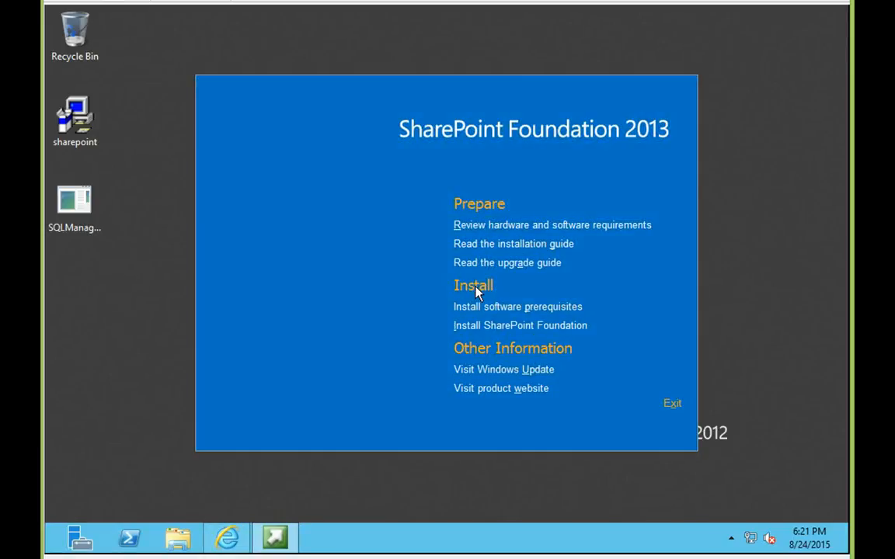
Start Install SharePoint Foundation, accept the license agreement, and continue to Server Type.
click(481, 326)
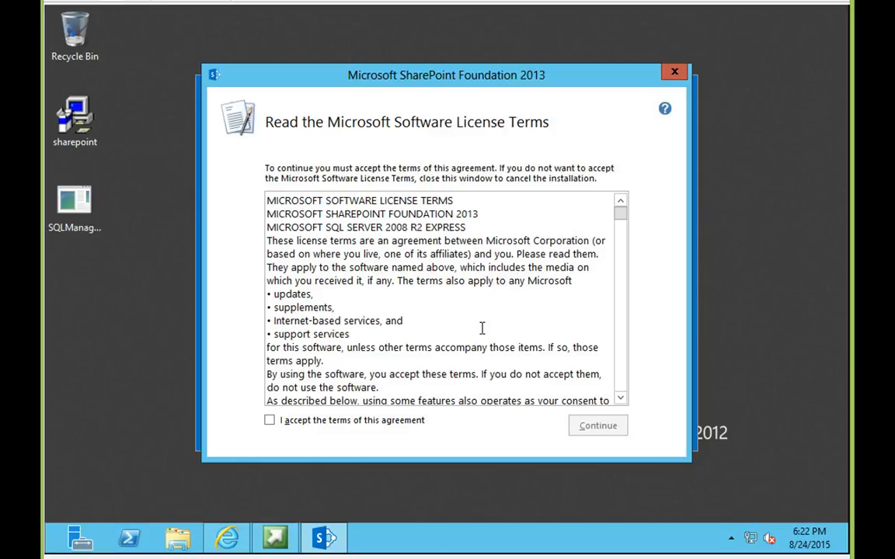
click(368, 430)
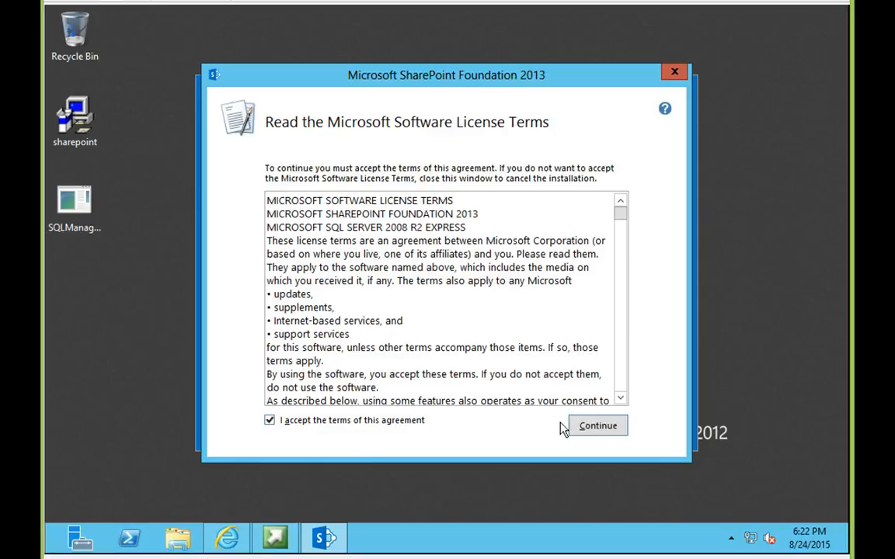
click(588, 430)
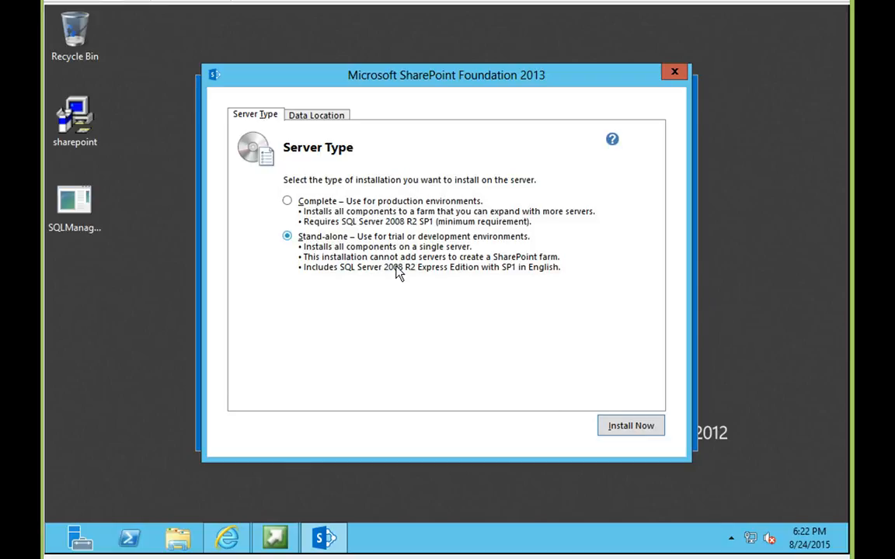
Install SharePoint Foundation 2013 with the Stand-alone server type and wait for completion.
click(624, 426)
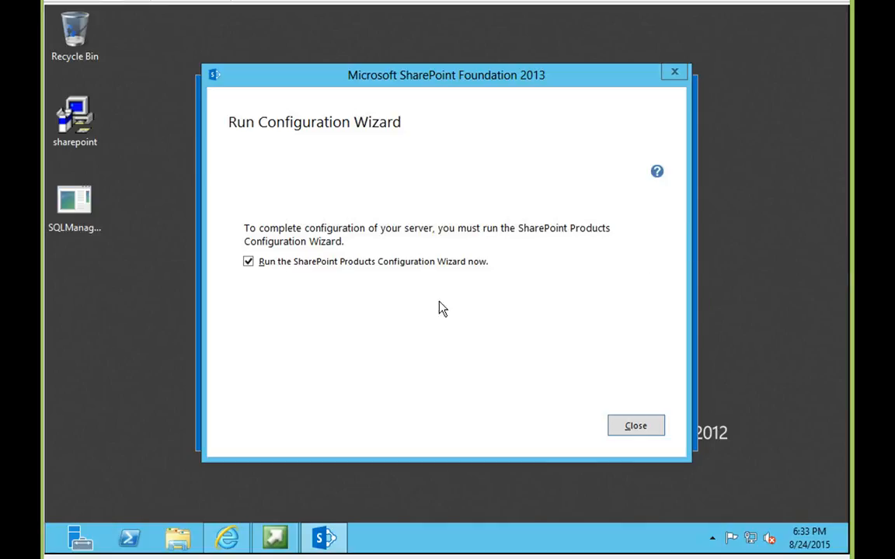
click(635, 425)
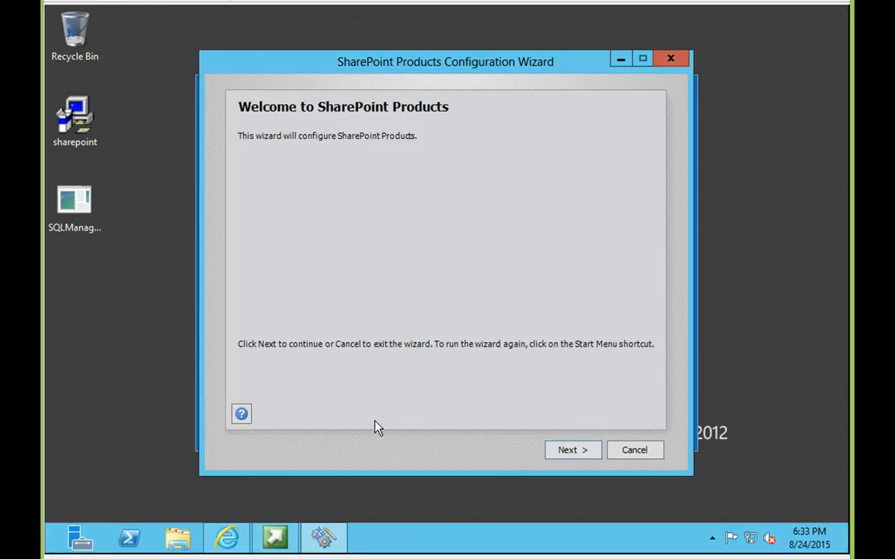
click(227, 539)
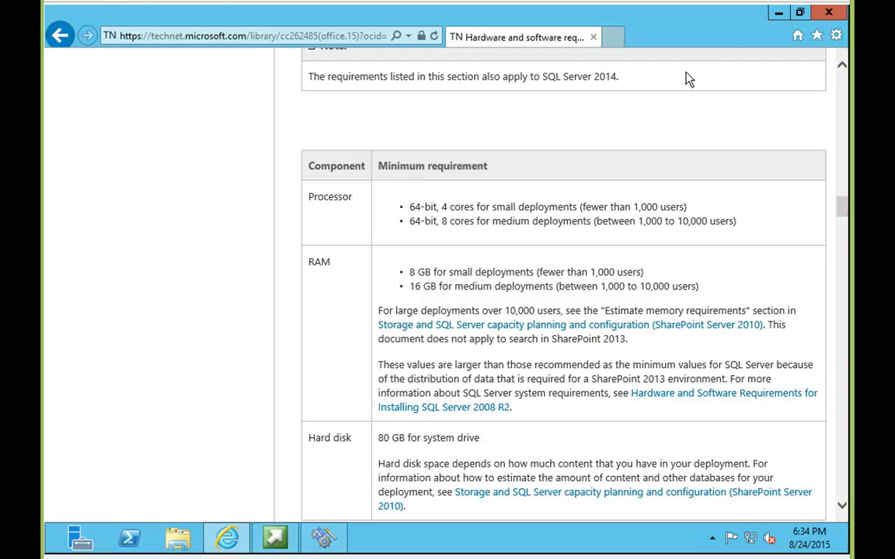
click(778, 14)
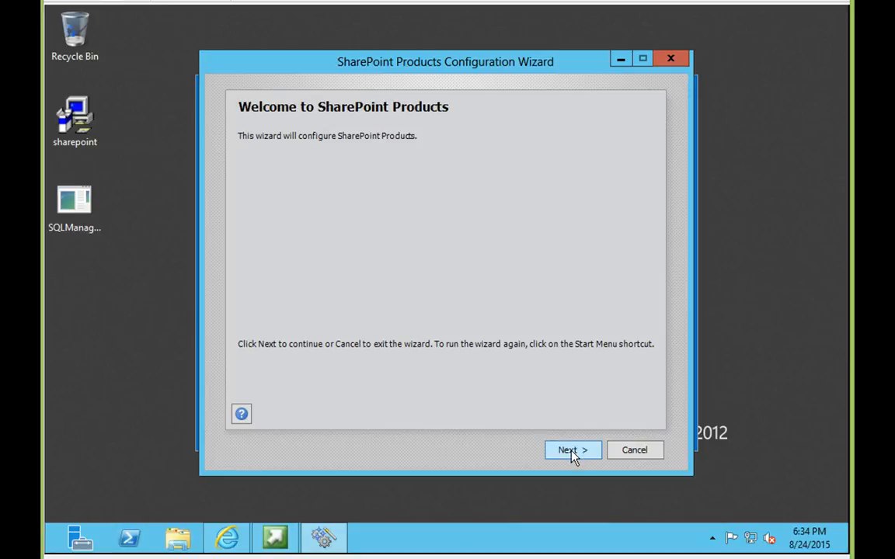
Start the SharePoint Products Configuration Wizard, confirm the service restarts, and wait until it finishes.
click(570, 452)
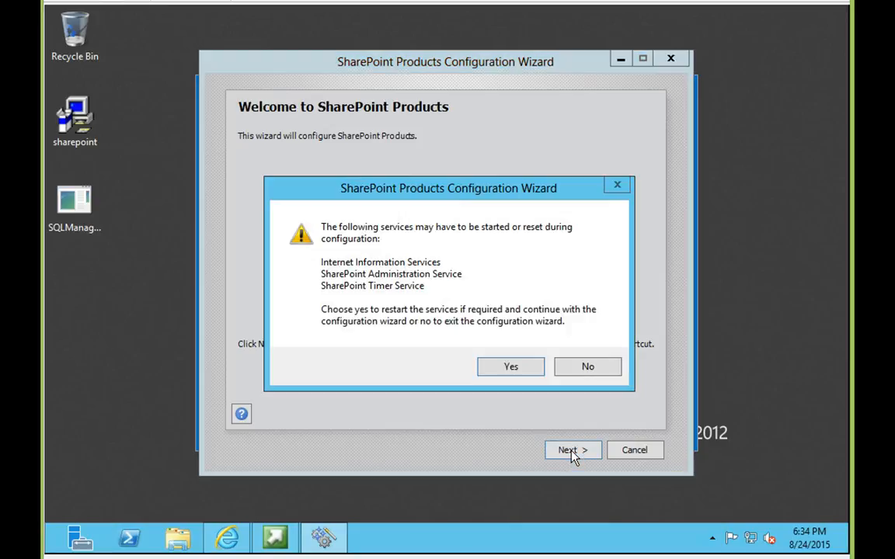
click(518, 369)
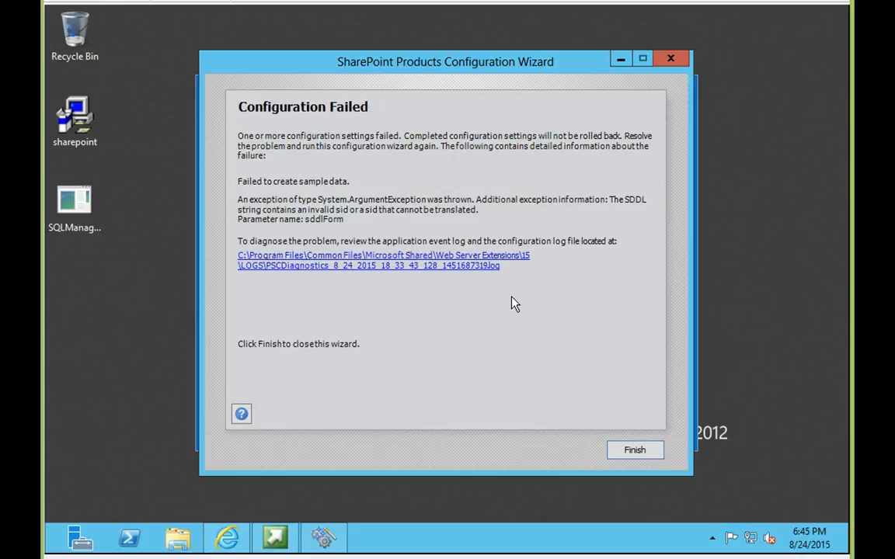
Close the failed wizard and setup window, then restart the server citing Hardware: Maintenance (Unplanned).
click(617, 455)
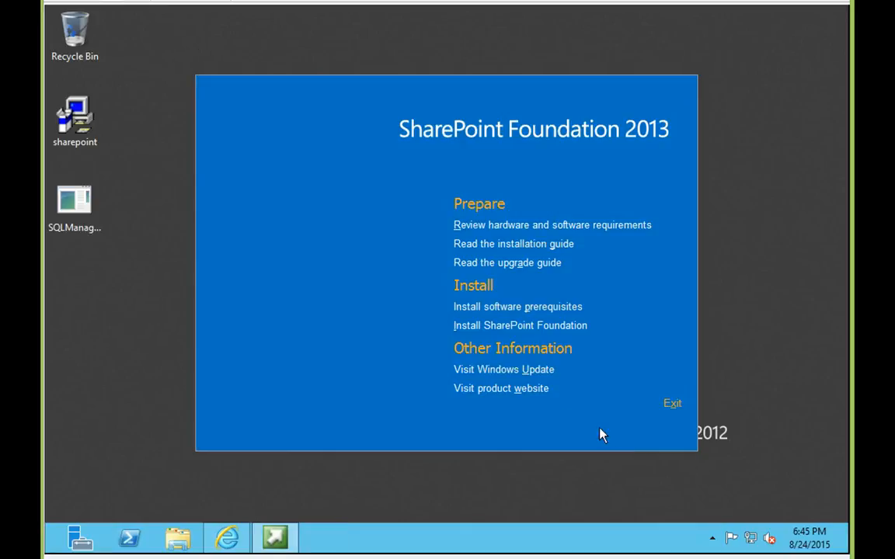
click(674, 404)
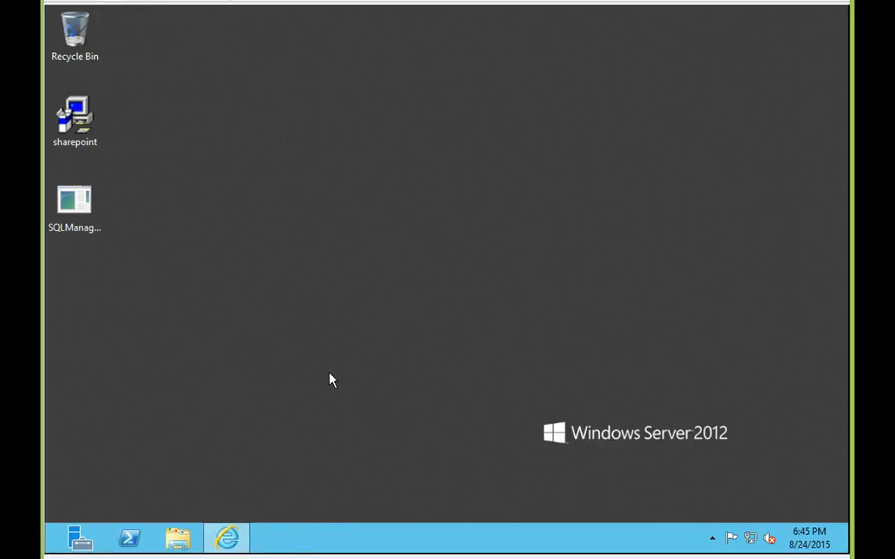
mouse_move(61, 534)
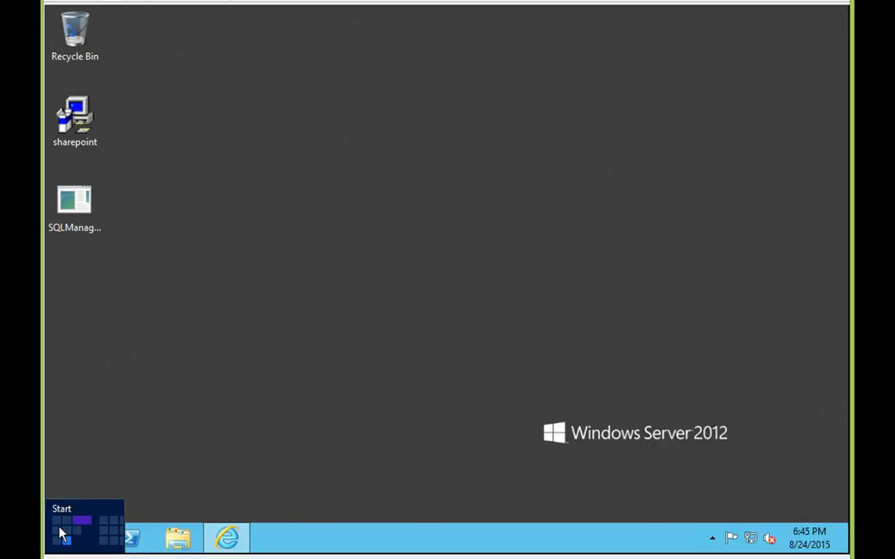
click(61, 535)
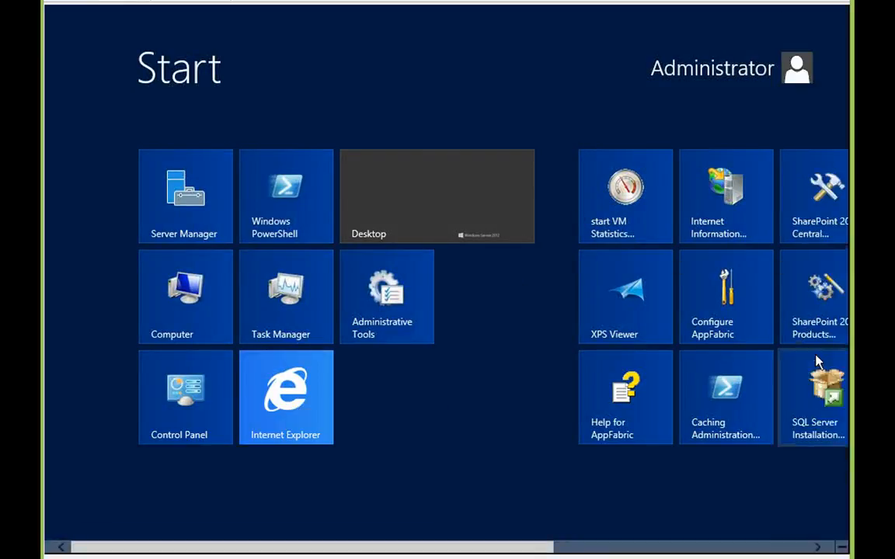
key(super+i)
click(727, 457)
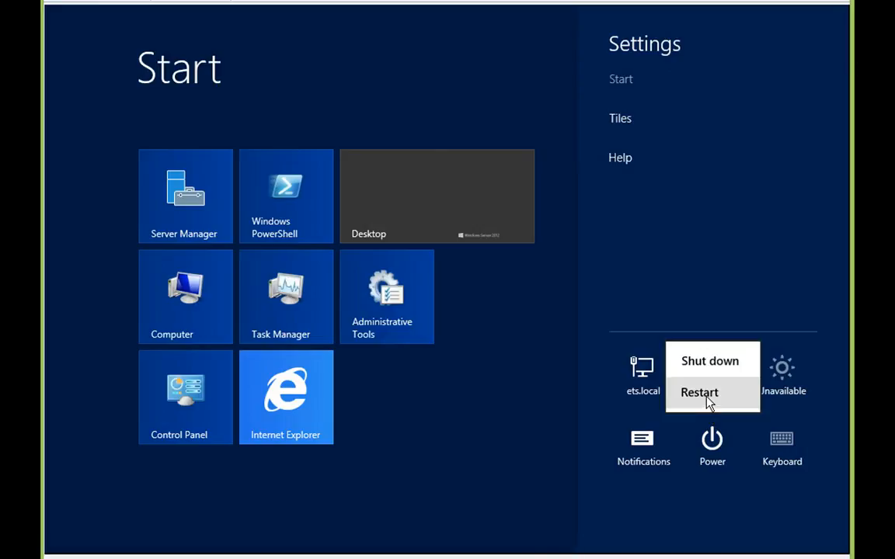
click(709, 402)
click(664, 346)
click(663, 354)
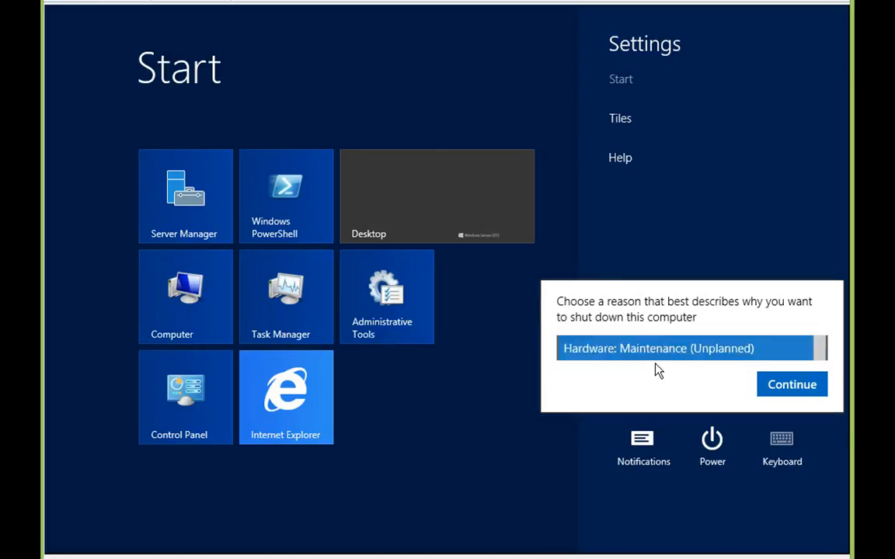
click(761, 387)
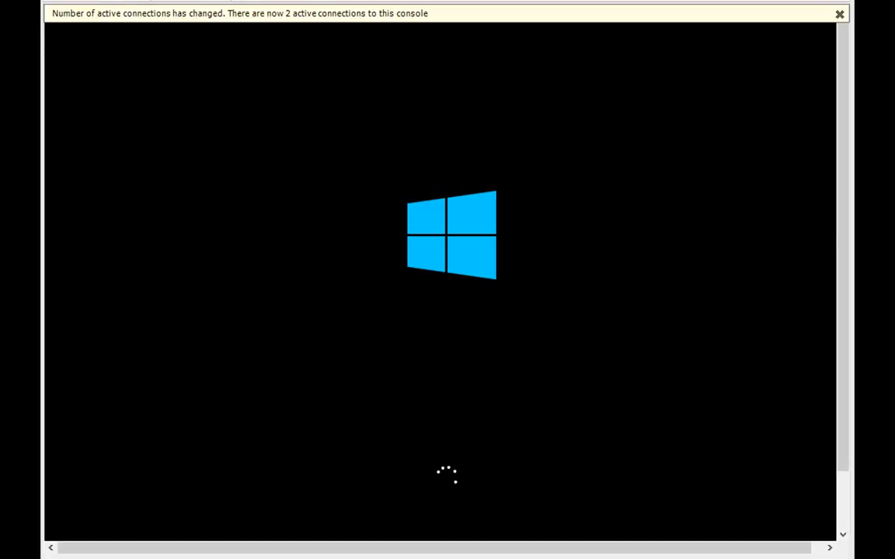
After the reboot, dismiss the active-connections notice and send Ctrl+Alt+Delete to reach sign-in.
click(839, 14)
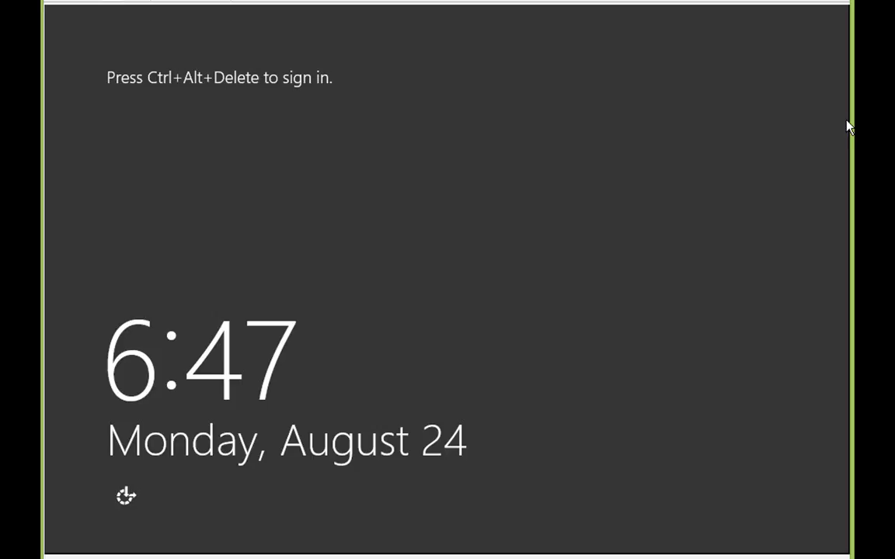
key(ctrl+alt+Delete)
Enter the Administrator password and log on to reach the Server Manager Dashboard.
text(******)
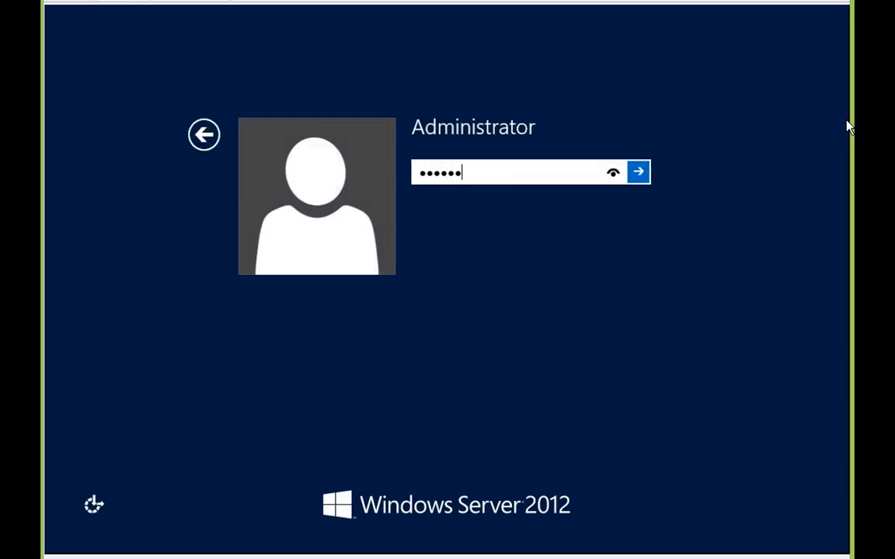
text(**)
key(Return)
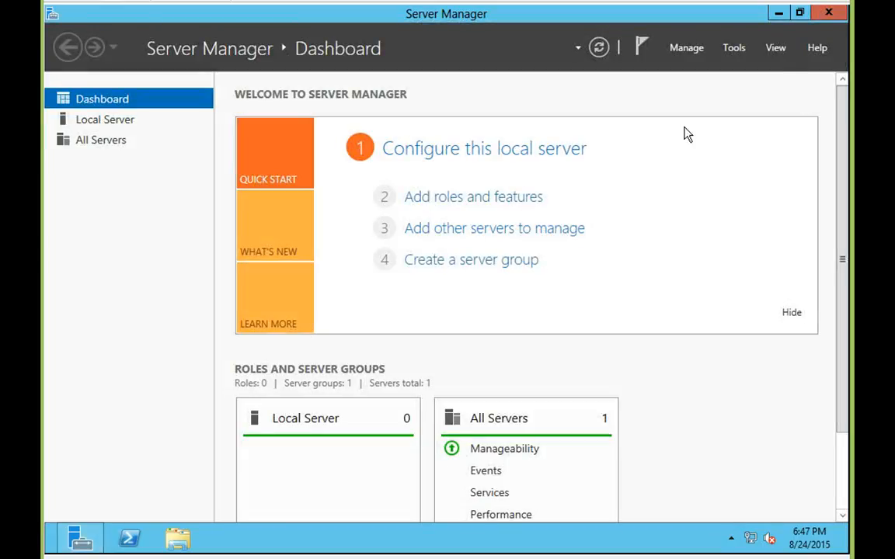
Close the unresponsive Server Manager, dismiss the console-connection notice, and show the Start screen.
click(826, 21)
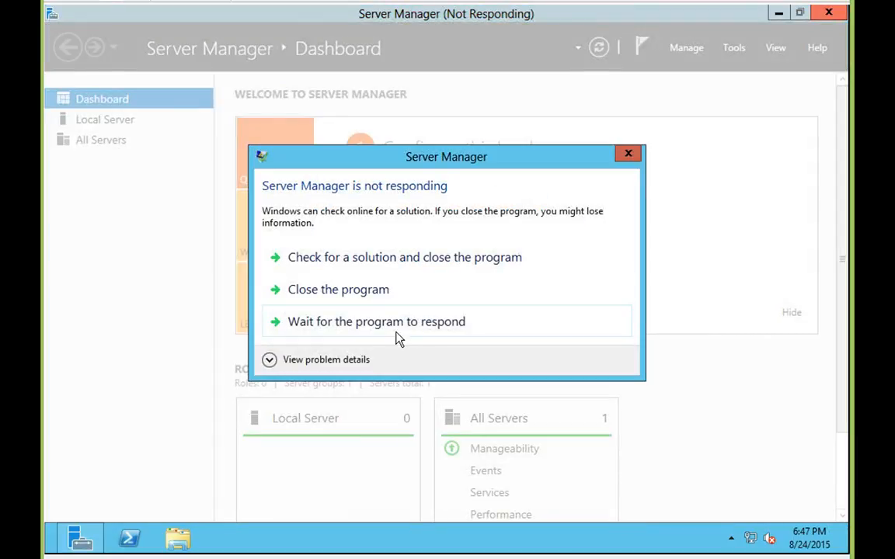
click(395, 321)
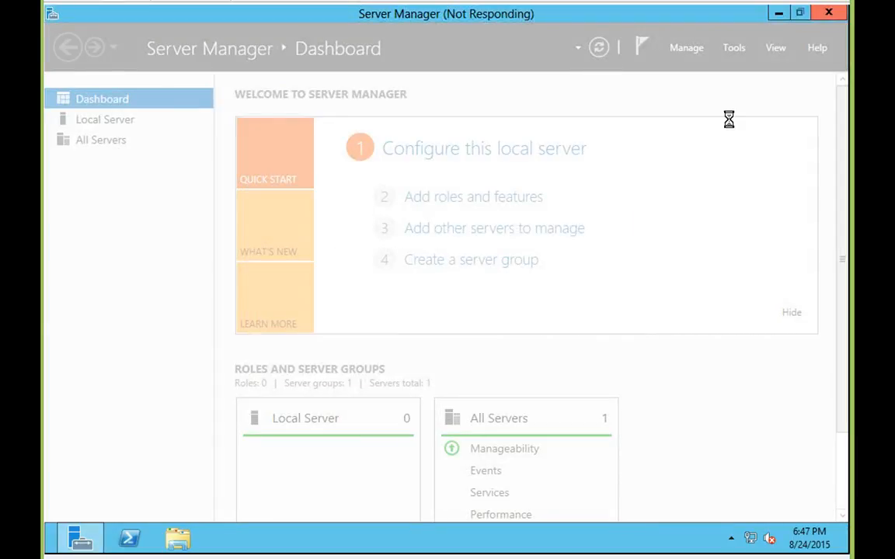
click(840, 14)
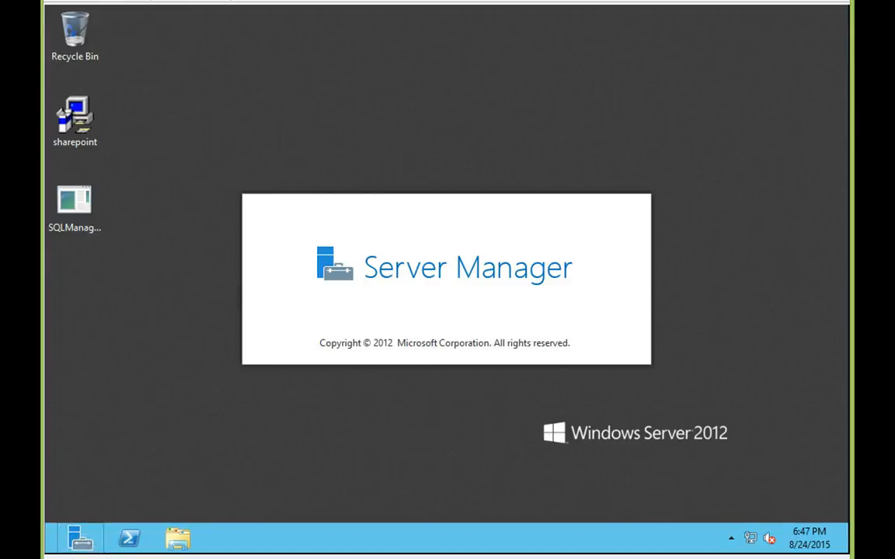
click(56, 534)
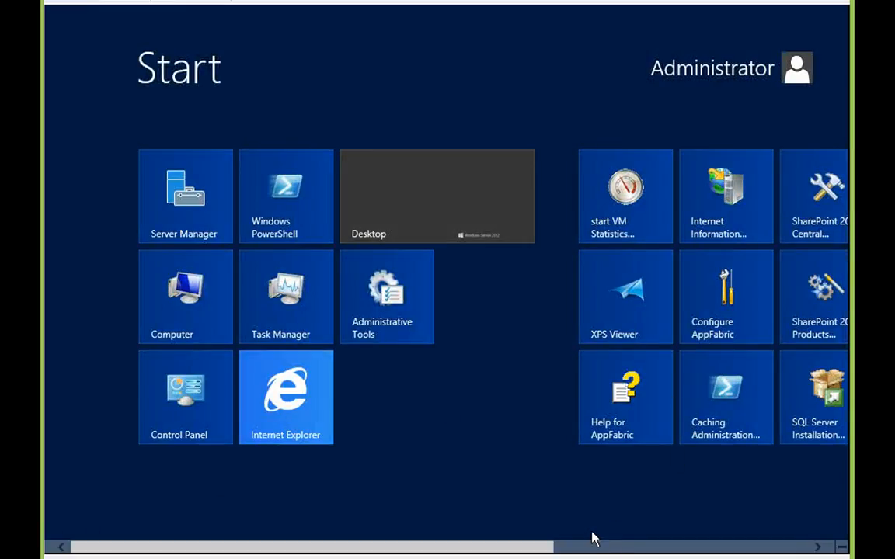
Launch SharePoint 2013 Central Administration from the Start screen tiles.
click(590, 550)
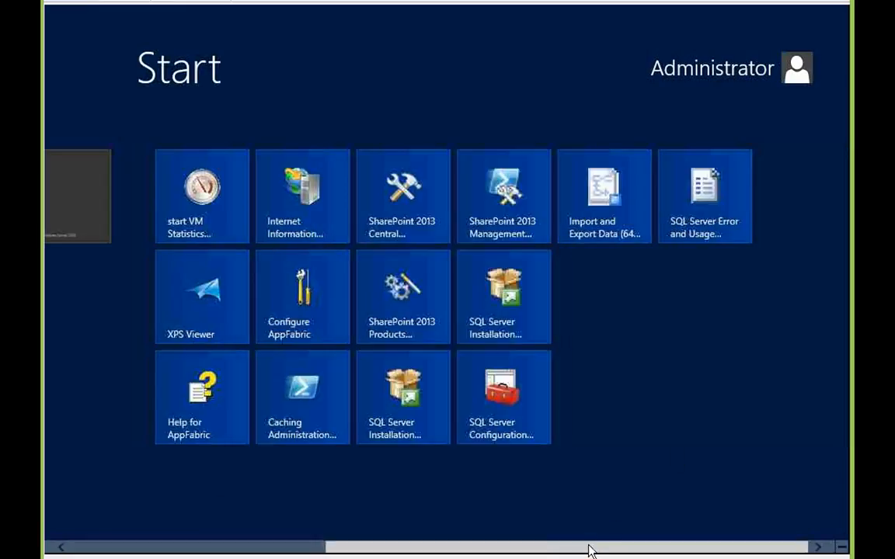
click(399, 205)
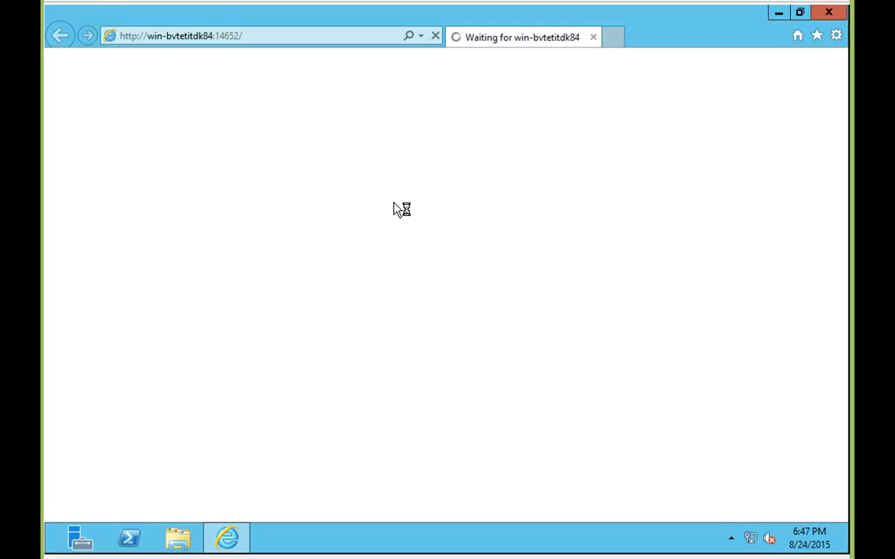
click(612, 37)
text(htt)
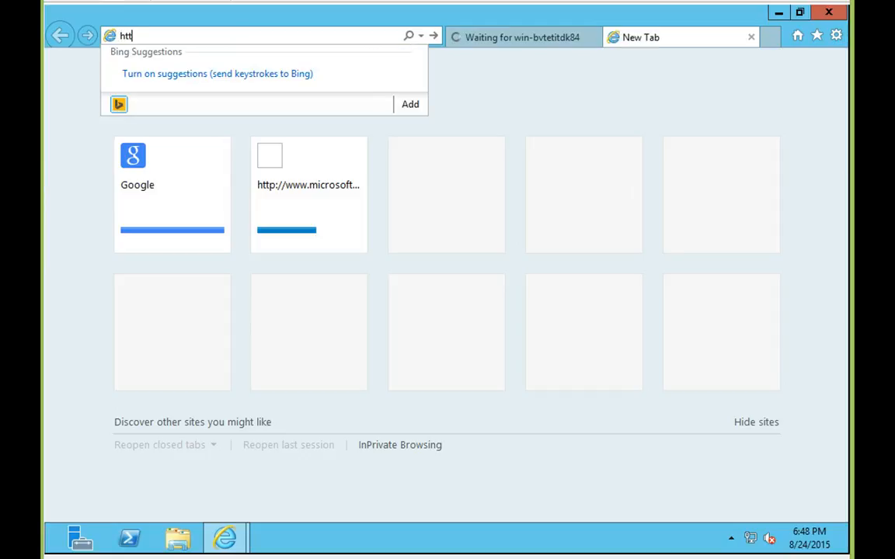
text(p://loc)
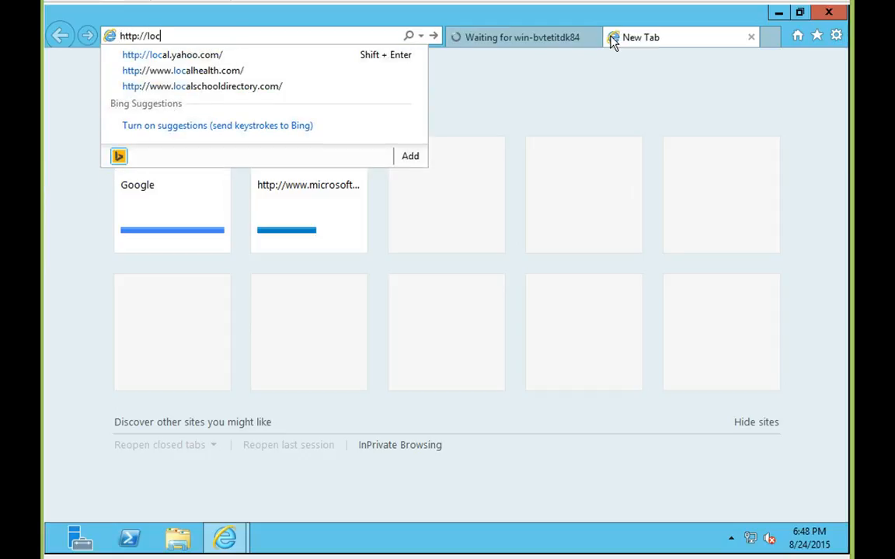
text(alhost)
key(Return)
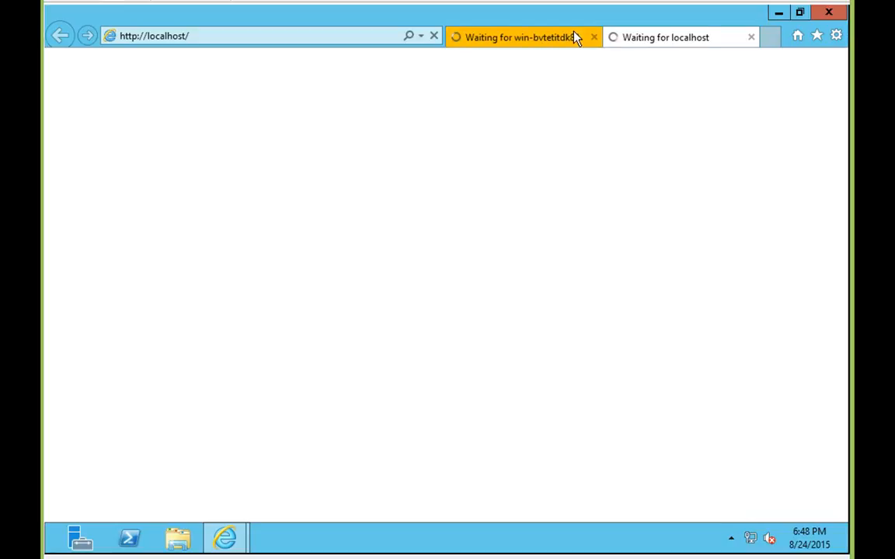
On the Central Administration tab, sign in as administrator with the account password.
click(540, 39)
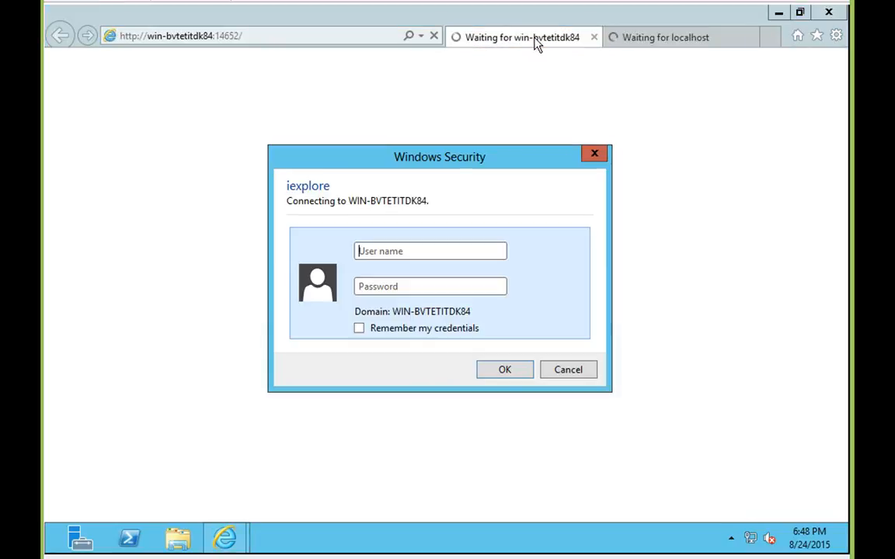
click(386, 251)
text(administrator)
key(Tab)
text(*****)
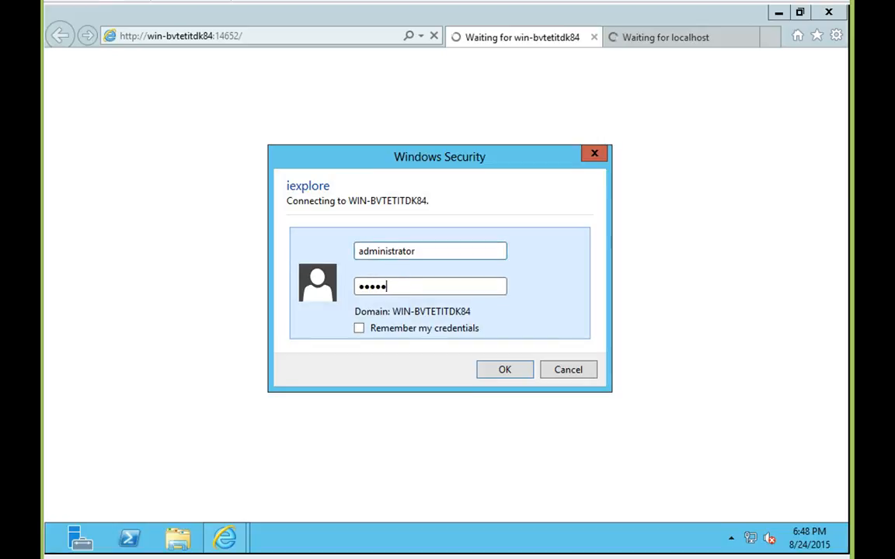
text(****)
key(Return)
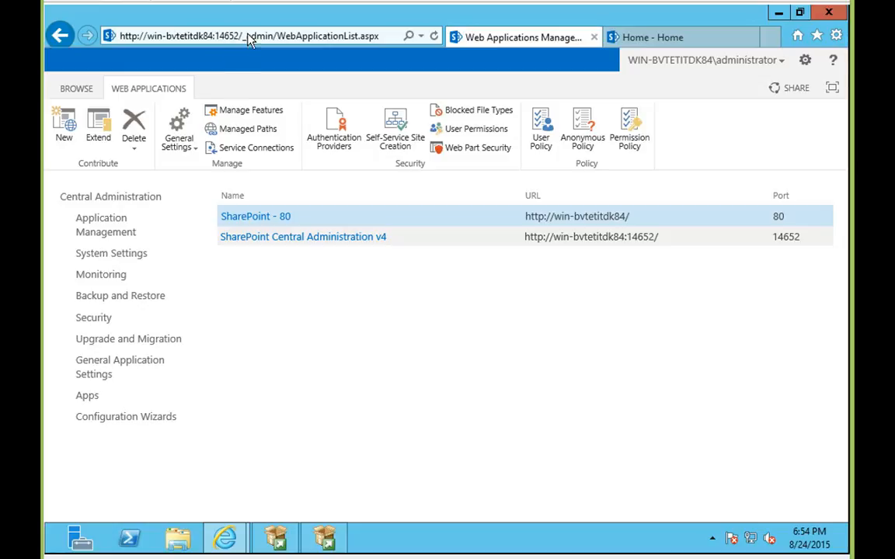
Trim the address to the Central Administration root and open Manage web applications.
click(250, 36)
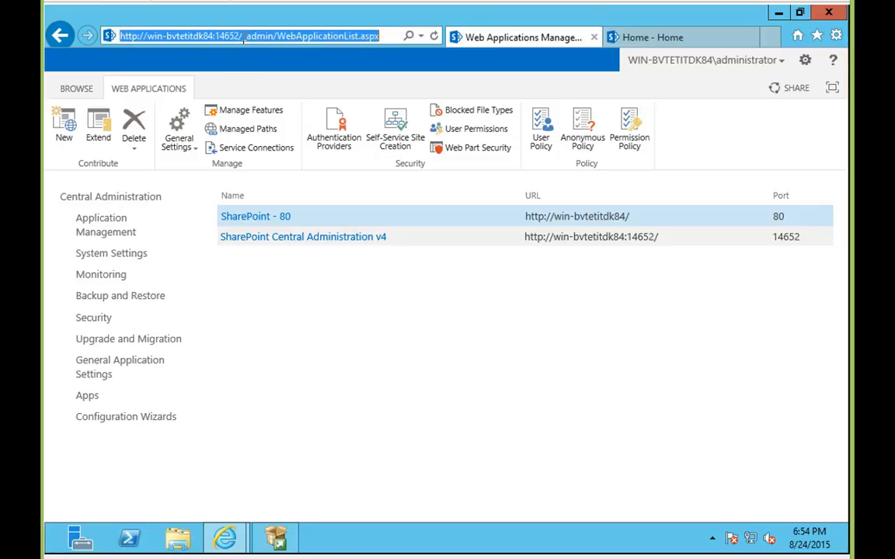
drag(246, 36, 388, 37)
key(BackSpace)
key(Return)
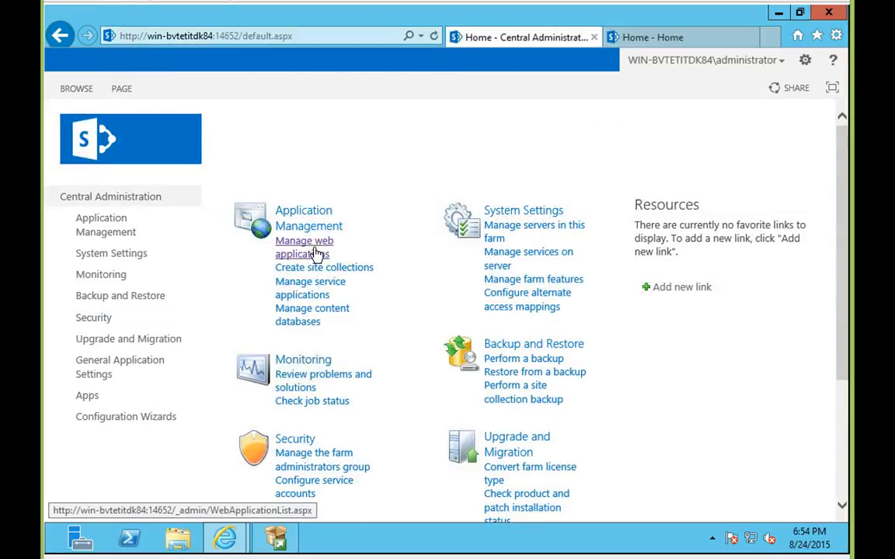
click(315, 252)
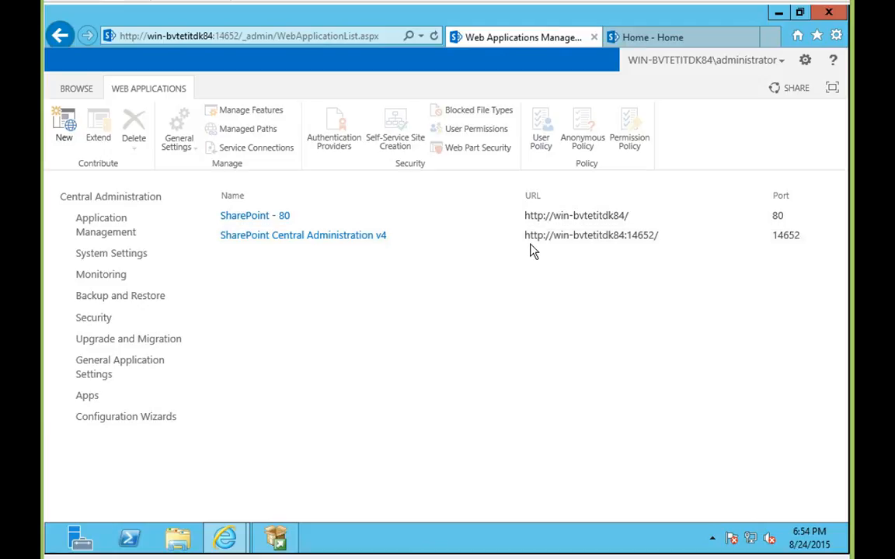
Open the SharePoint - 80 site's Home page, signing in as administrator with the account password.
click(635, 43)
click(68, 203)
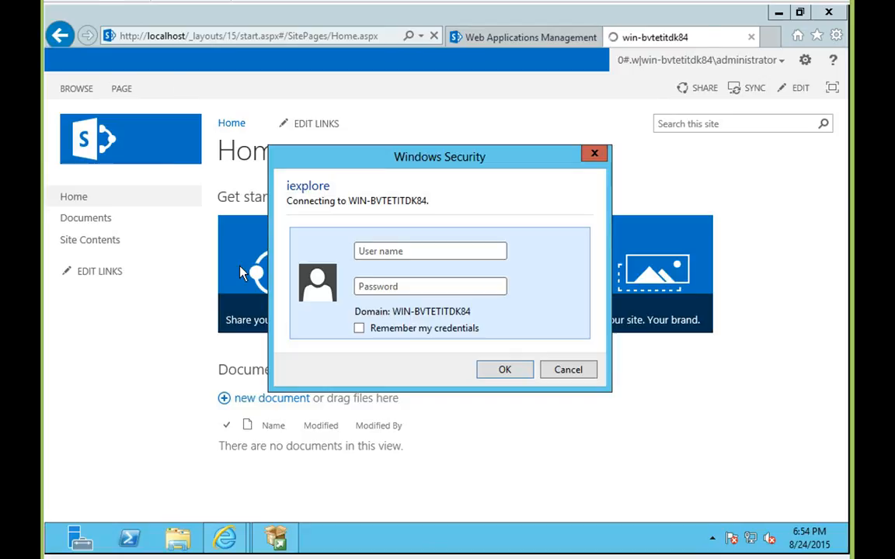
text(administrator)
key(Tab)
text(Pa$$w0rd)
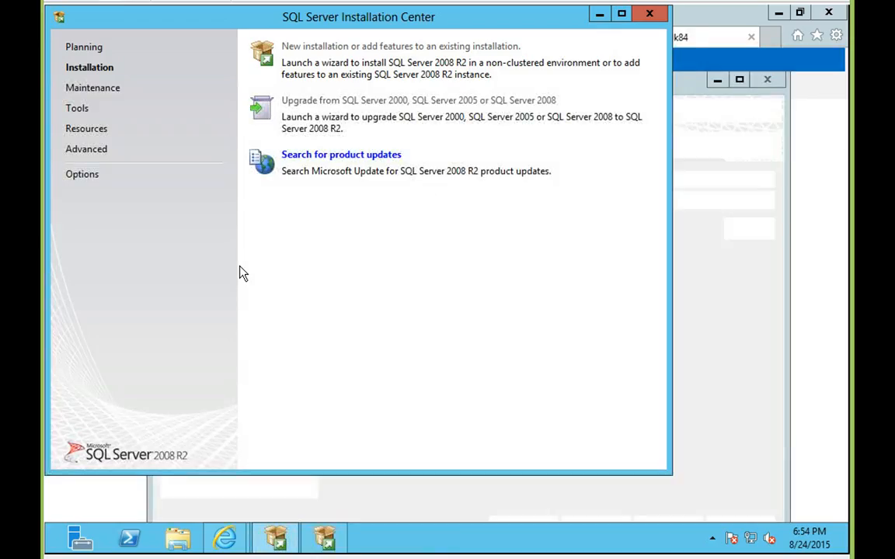
click(685, 24)
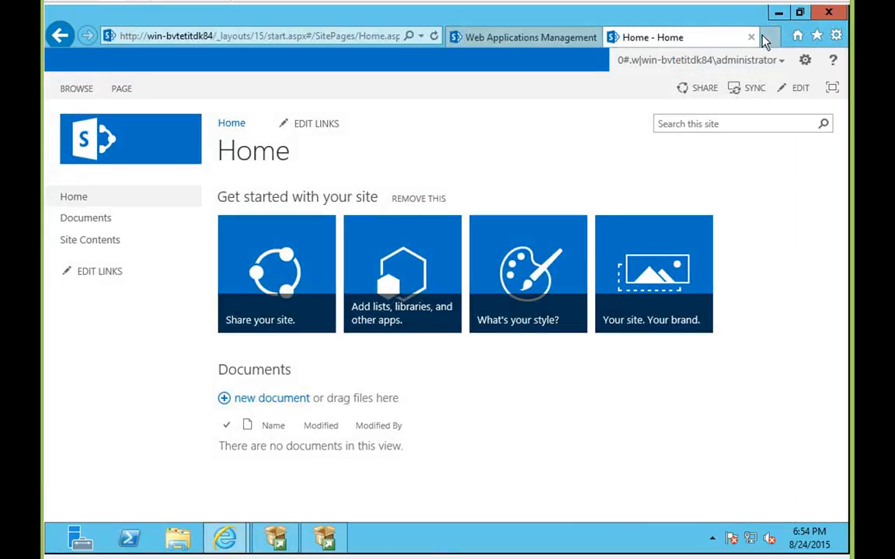
Return to the web applications list and run the SQLManagementStudio setup package from the desktop.
click(566, 33)
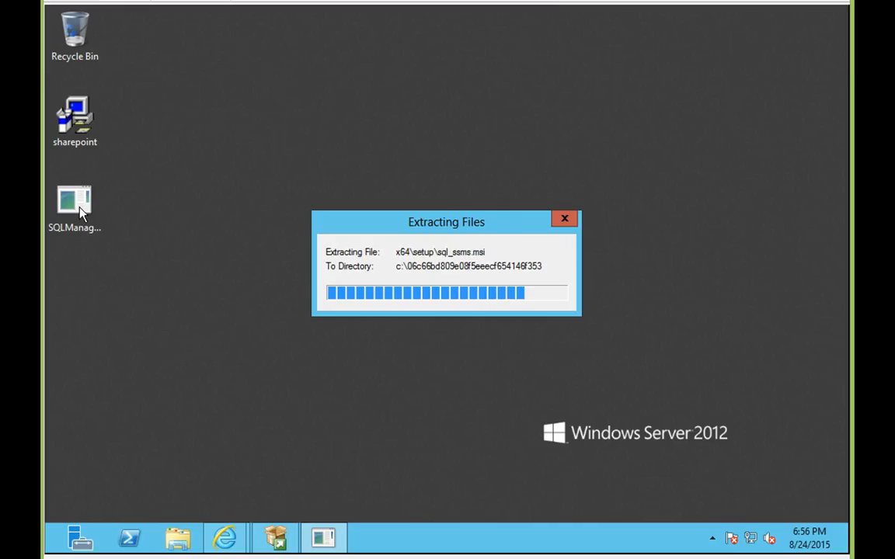
click(78, 210)
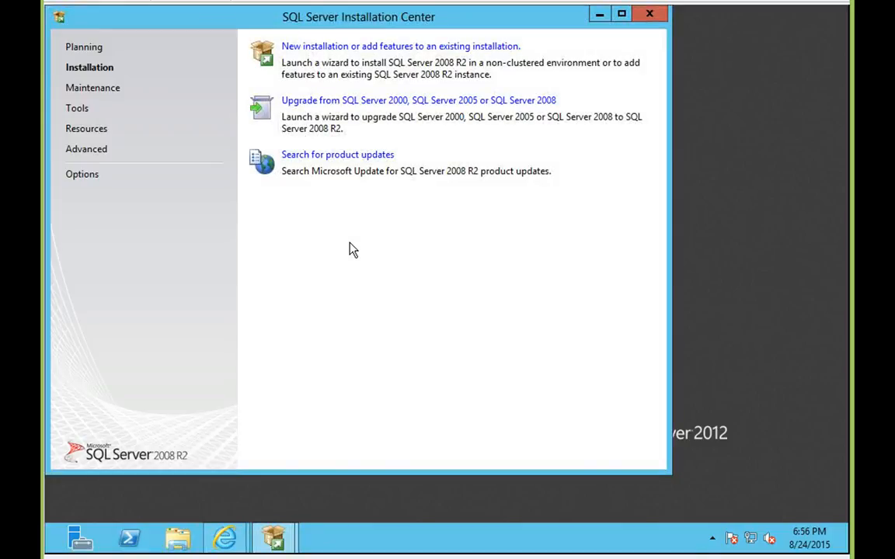
Choose 'New installation or add features to an existing installation' and reposition the Setup window.
click(350, 47)
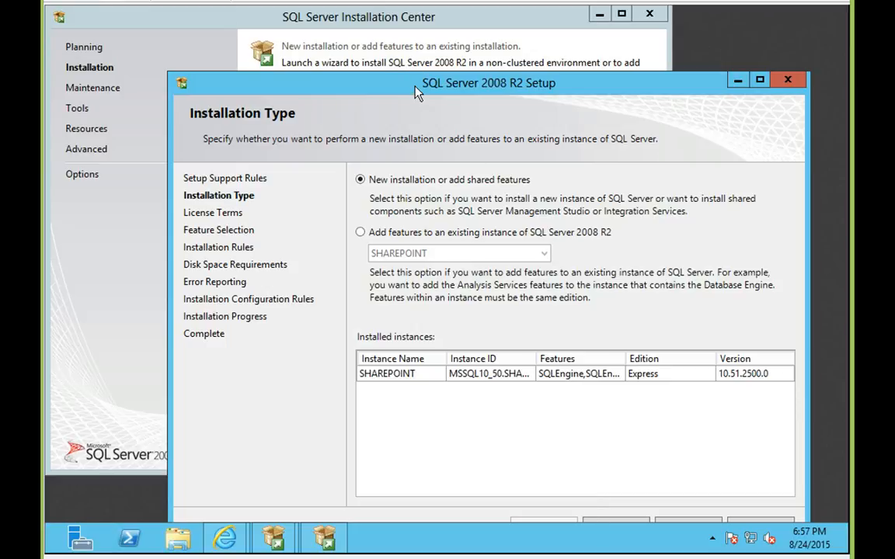
drag(416, 92, 401, 46)
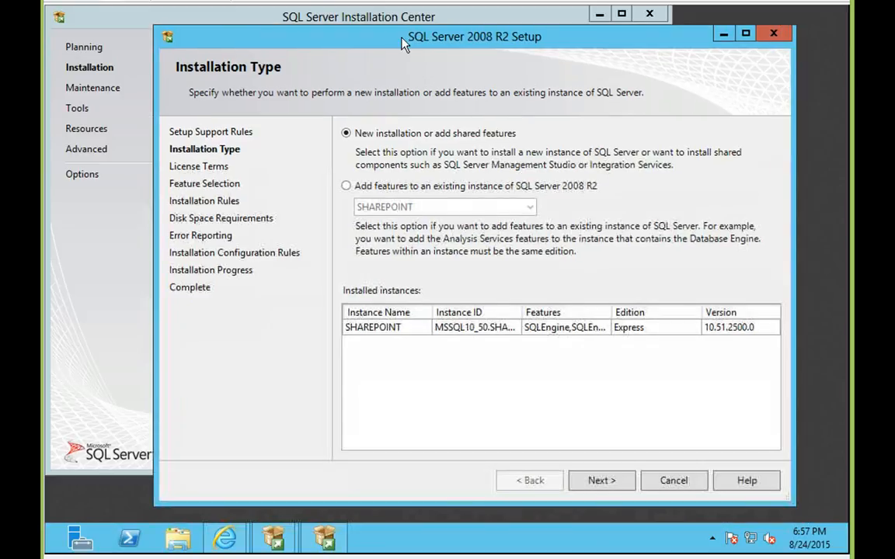
Accept the license terms with feature usage data sharing left unticked.
click(599, 481)
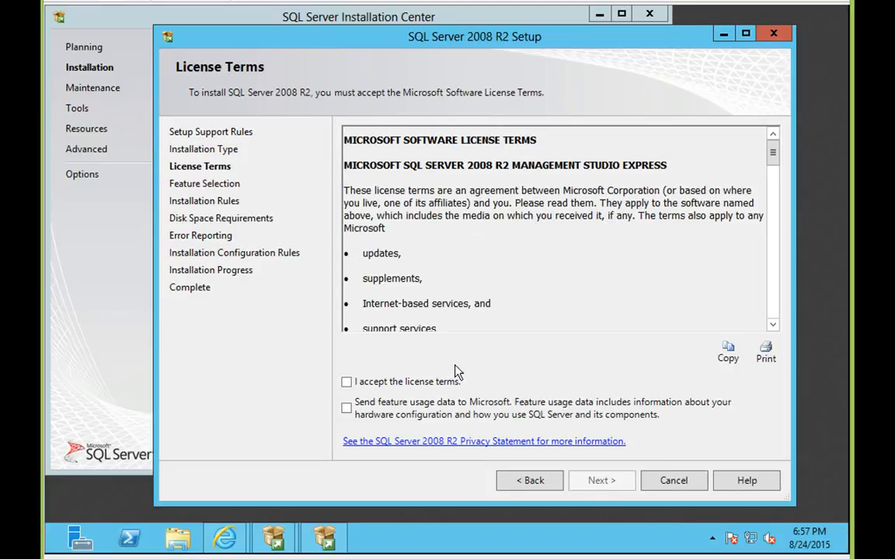
click(420, 403)
click(420, 381)
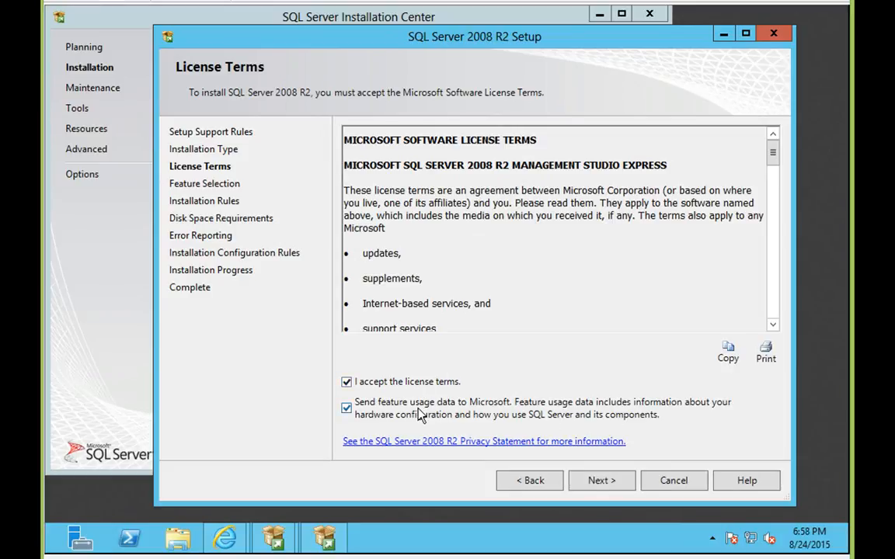
click(419, 414)
click(600, 481)
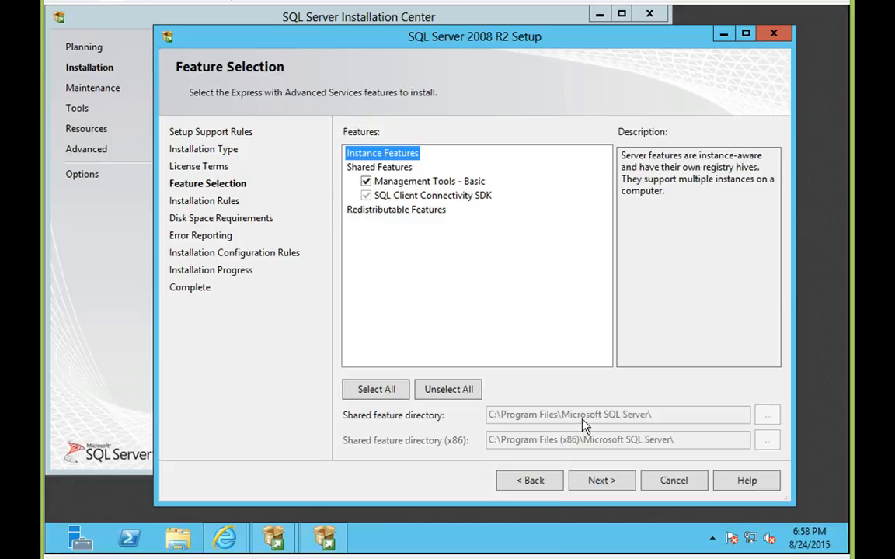
Keep Management Tools - Basic selected and continue past the rules and Error Reporting pages.
click(593, 484)
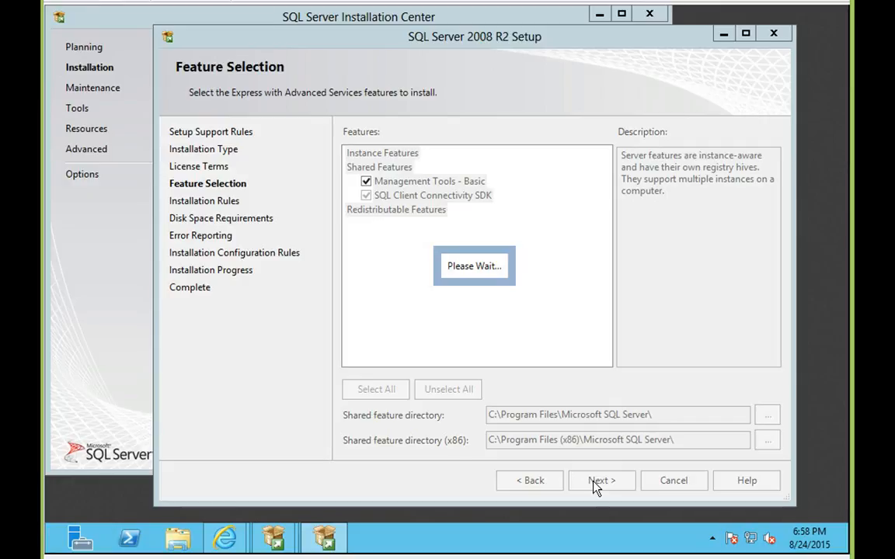
click(595, 482)
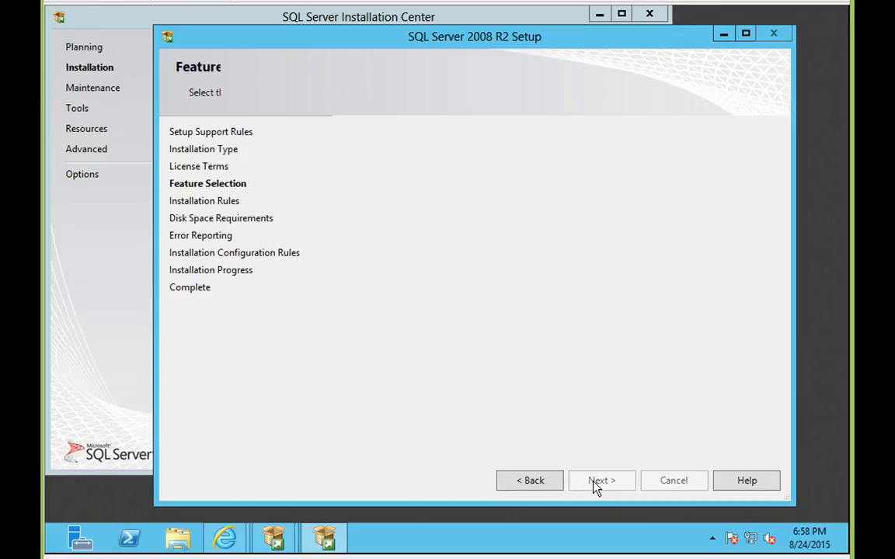
click(595, 483)
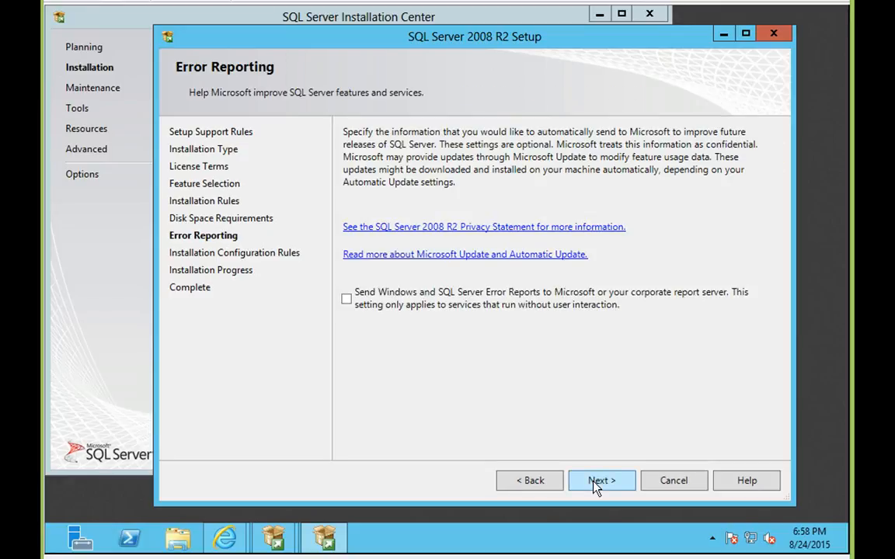
click(595, 483)
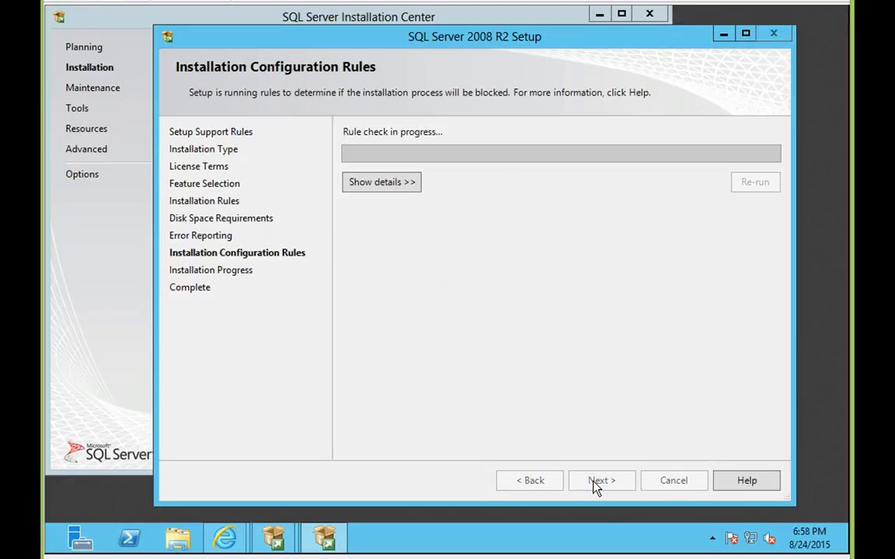
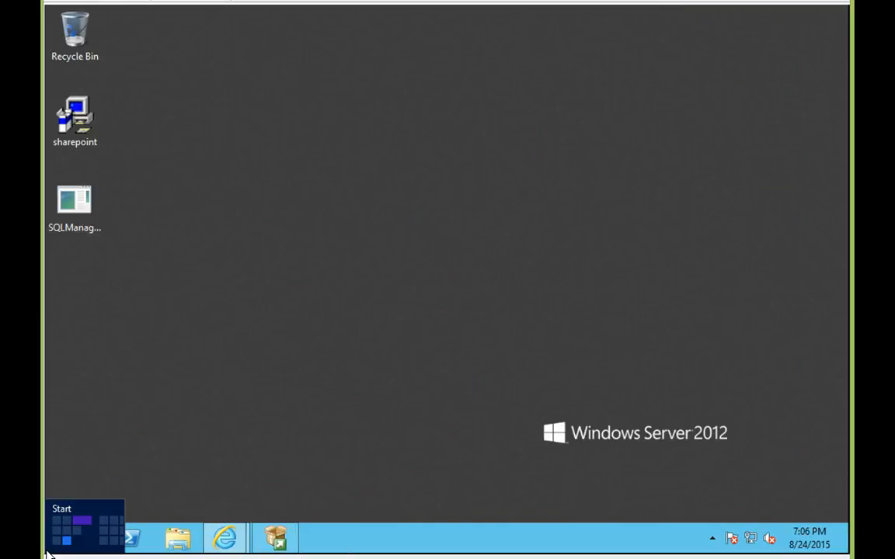
Launch SQL Server Management Studio from its tile on the Windows Server 2012 Start screen.
click(48, 551)
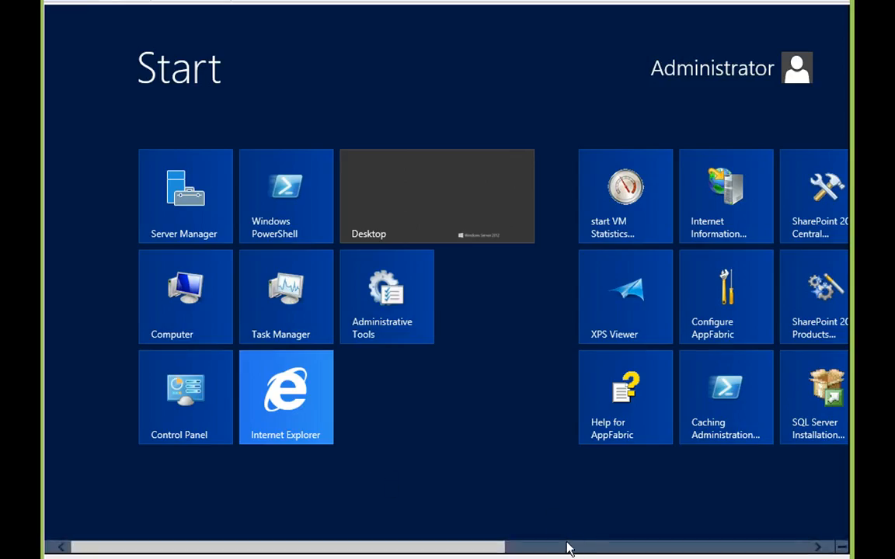
click(567, 547)
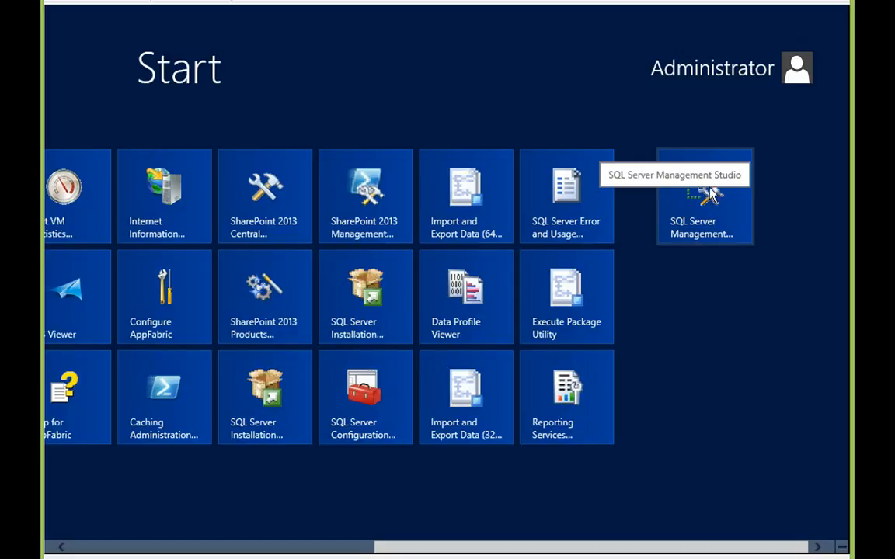
click(683, 204)
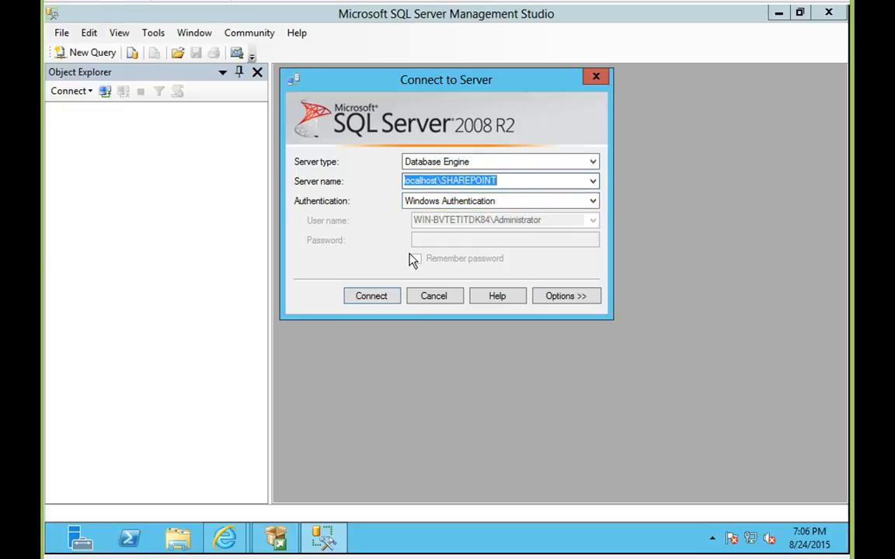
Connect to localhost\SHAREPOINT, confirm WSS_Content's size is 33.00 MB, then close Management Studio.
click(372, 296)
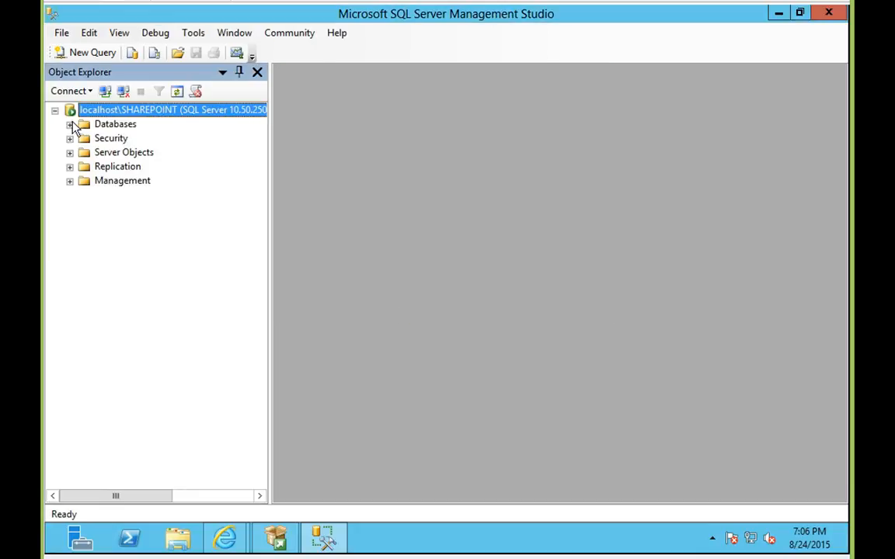
click(70, 124)
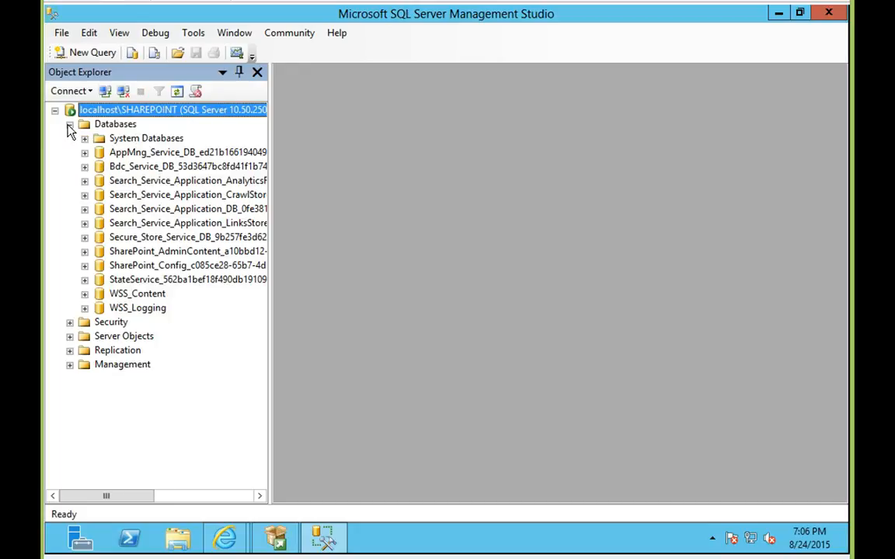
right_click(158, 299)
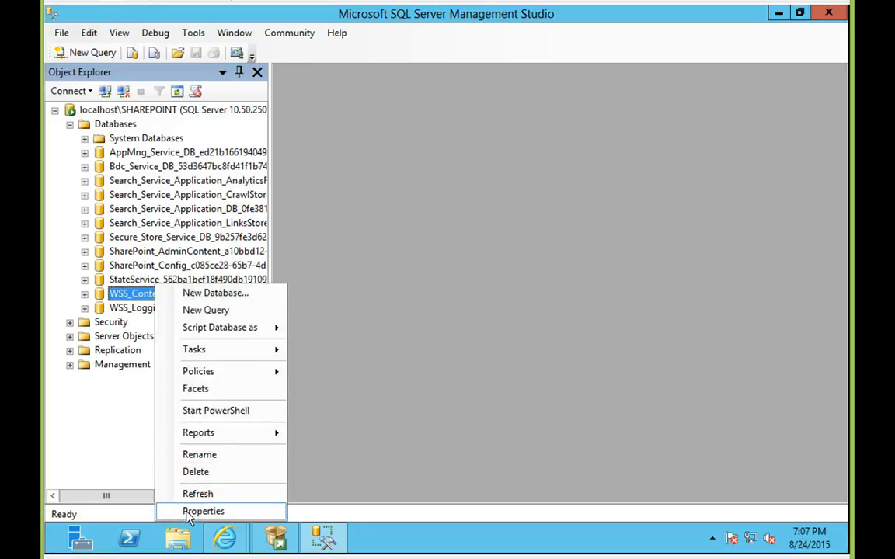
click(198, 512)
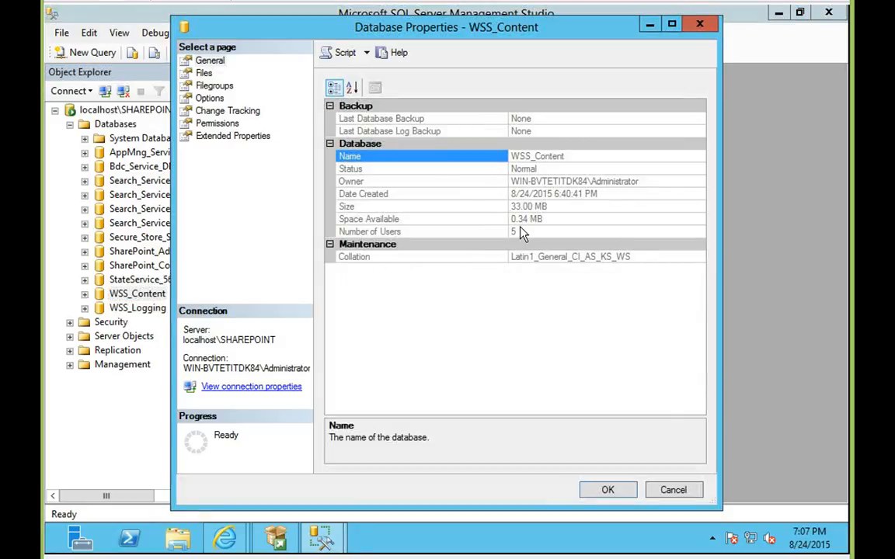
click(466, 206)
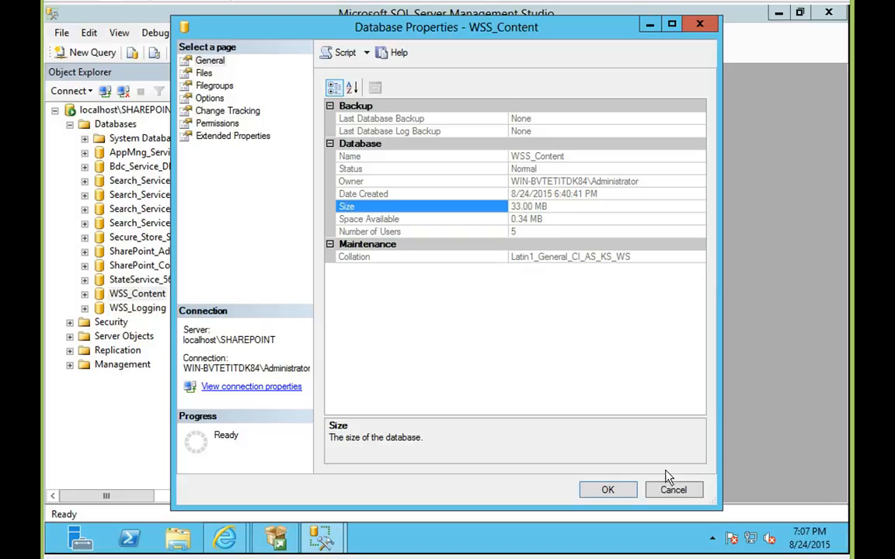
click(672, 491)
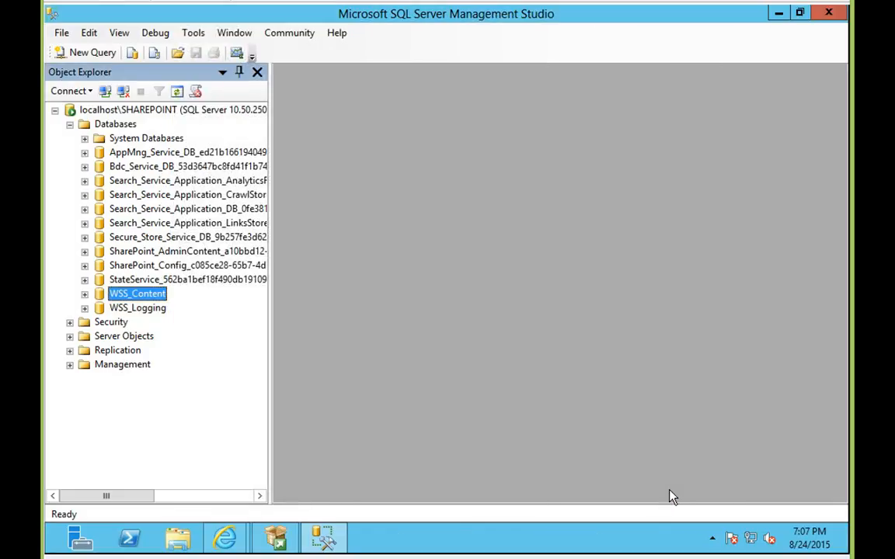
click(828, 15)
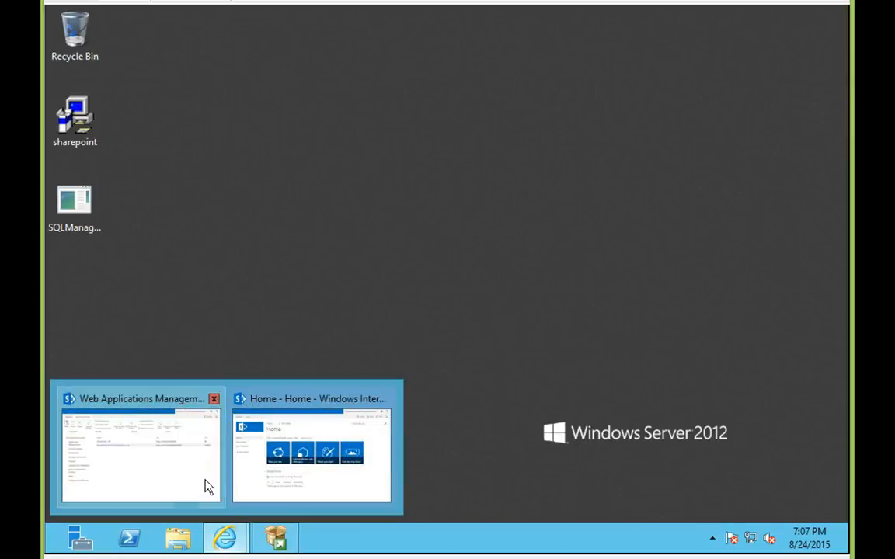
Bring the SharePoint site forward, view the empty Documents library, then return to Home.
click(289, 450)
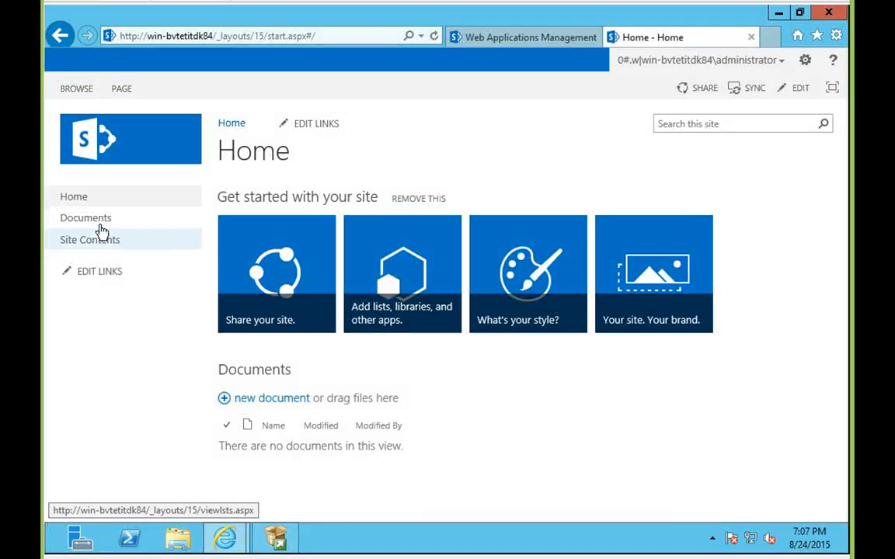
click(98, 220)
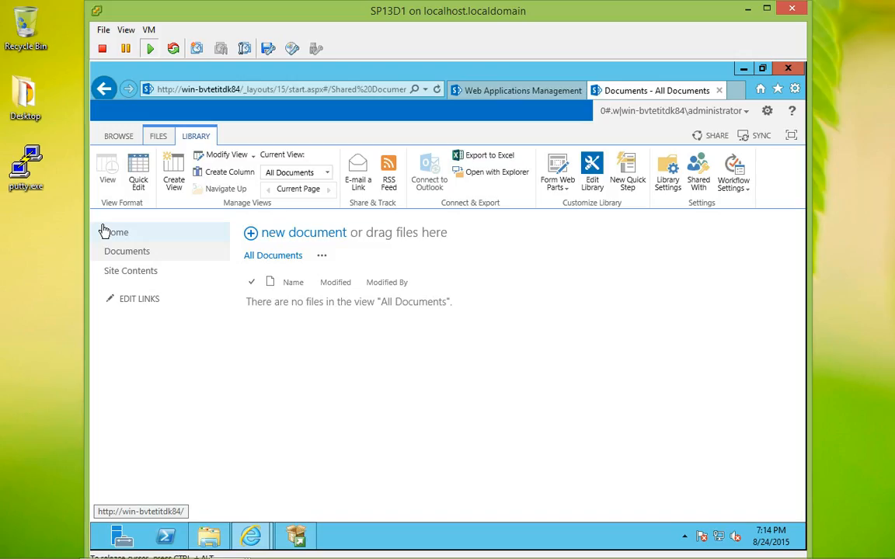
click(105, 232)
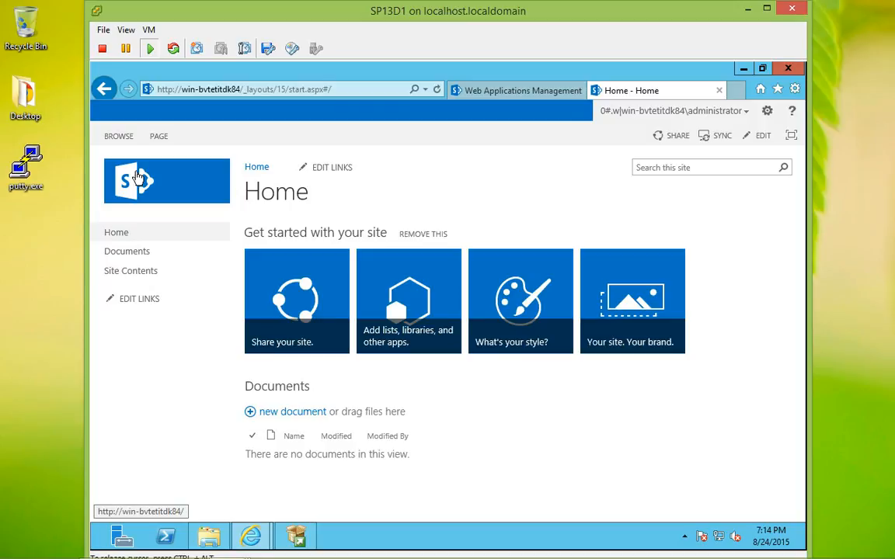
Open Internet Explorer on the host and go to the win-bvtetitdk84 SharePoint server address.
mouse_move(2, 556)
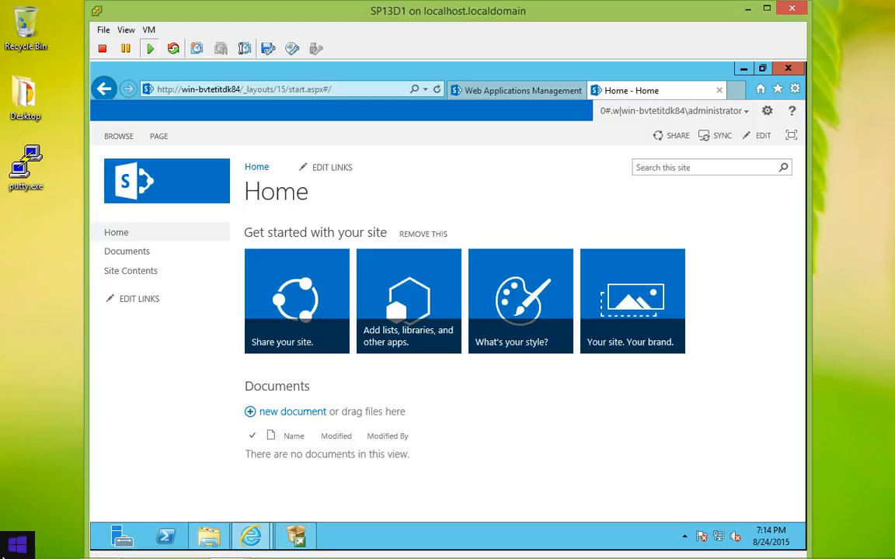
mouse_move(93, 556)
click(60, 546)
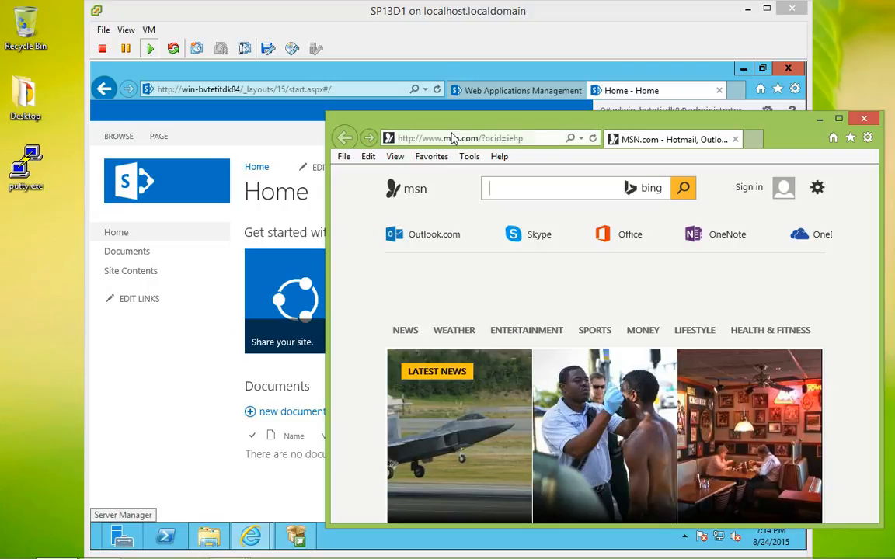
click(452, 138)
text(win)
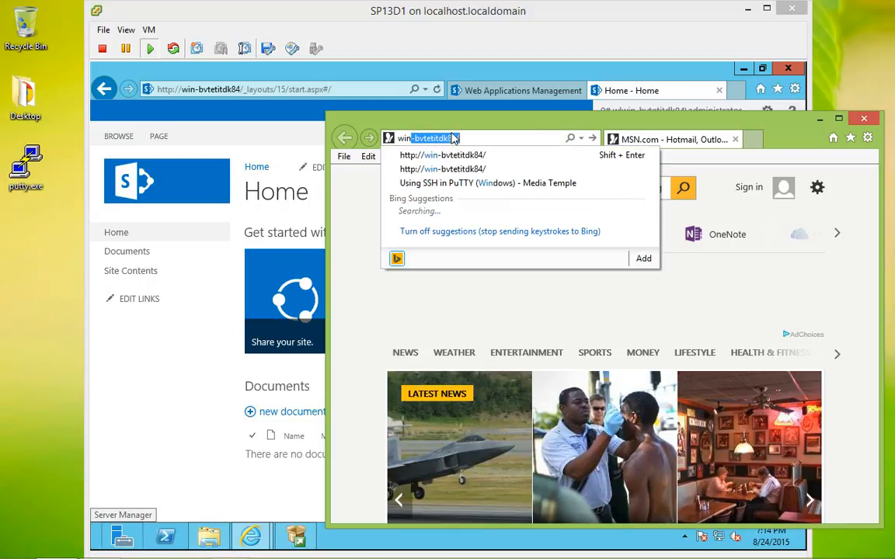
key(Down)
key(Return)
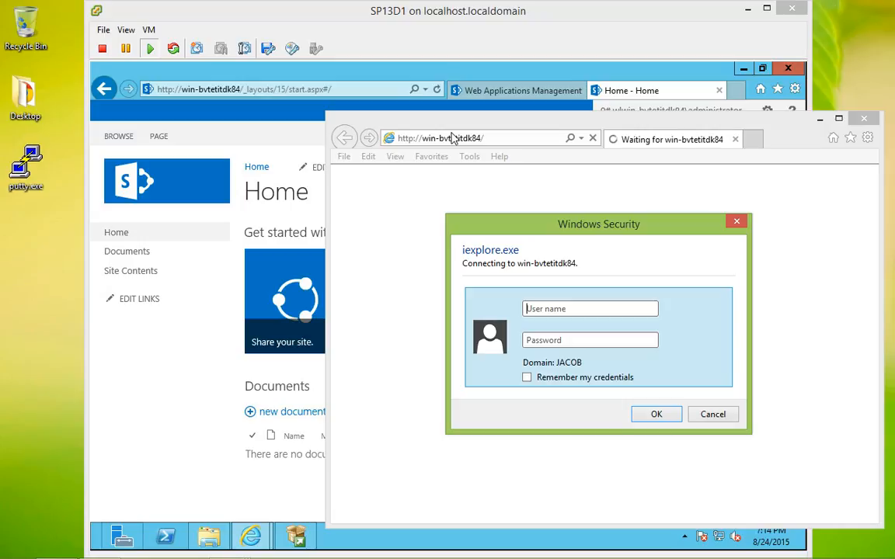
Sign in as win-bvtetitdk84\administrator with the account password.
text(win-bvtetitdk84\administrator)
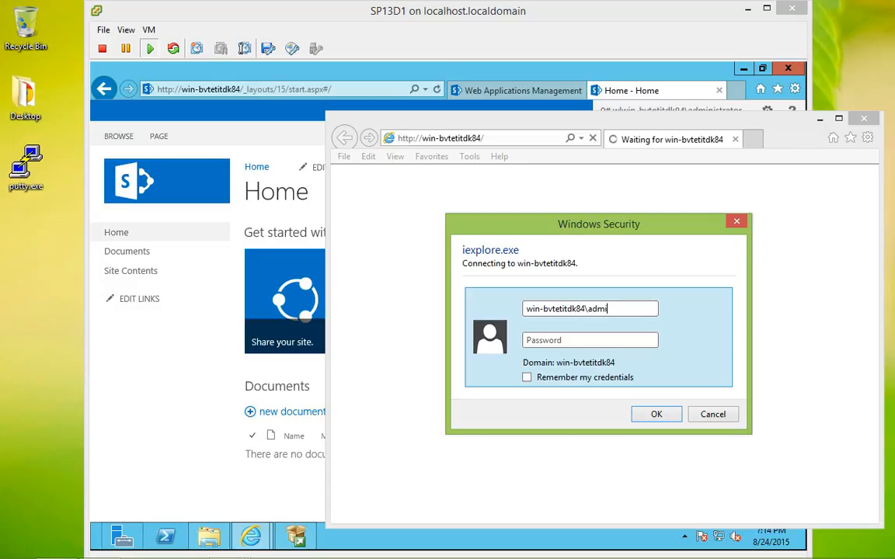
key(Tab)
text(••••••••••••)
key(Return)
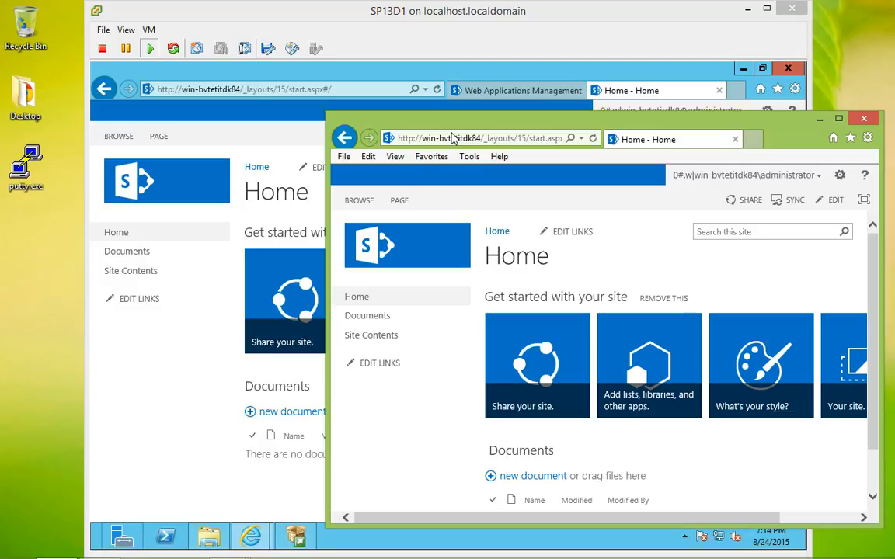
Open the Documents library in File Explorer using the LIBRARY ribbon's Open with Explorer.
click(376, 323)
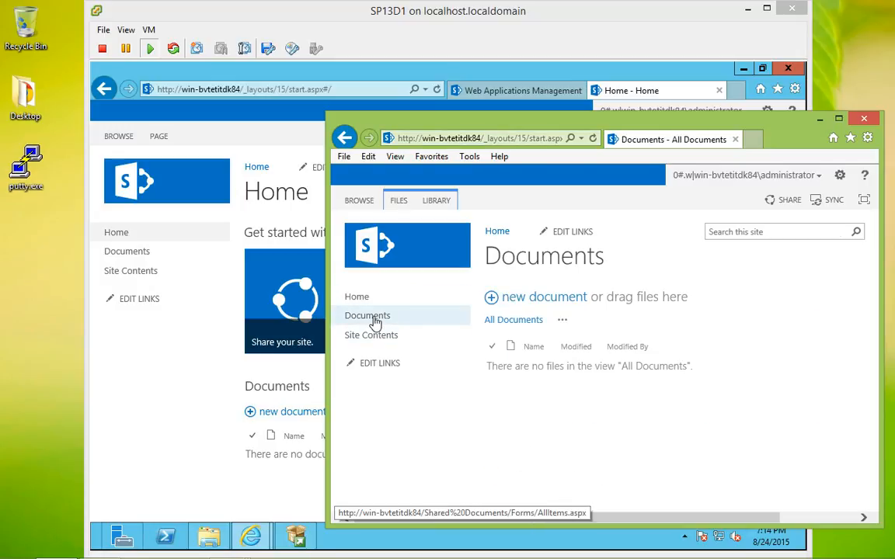
click(442, 203)
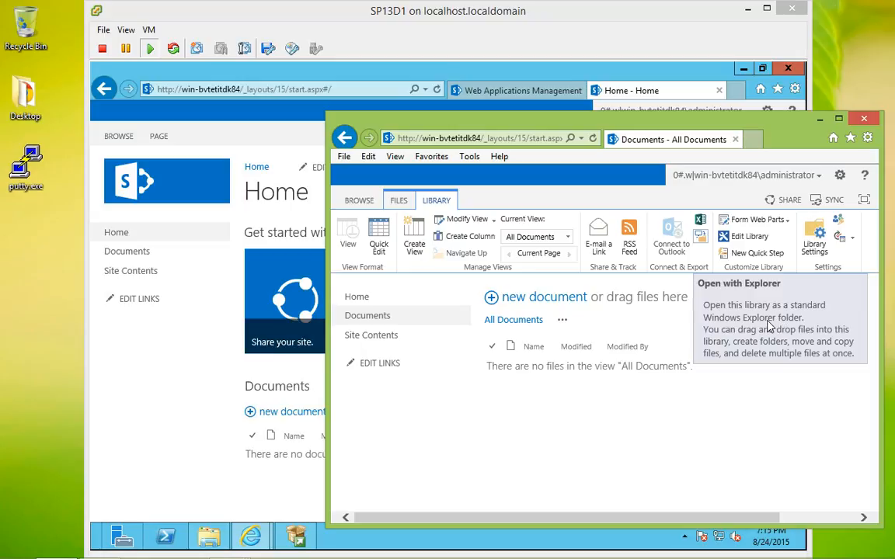
double_click(758, 119)
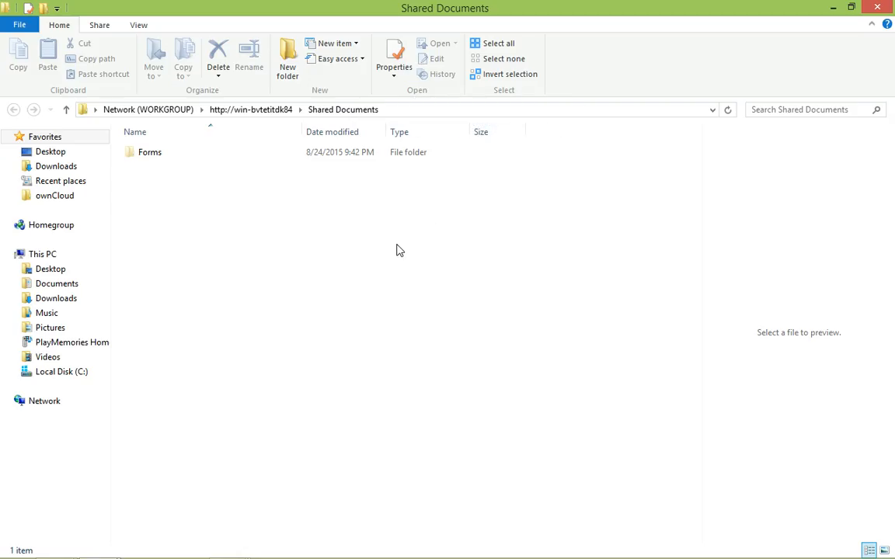
Restore the Shared Documents window to a smaller size, reveal its full path, and move it up-left.
double_click(370, 12)
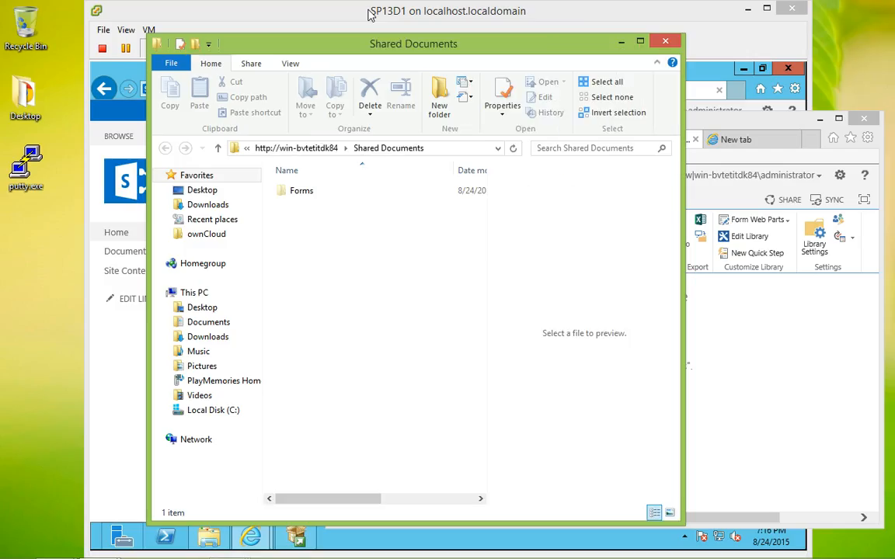
click(459, 147)
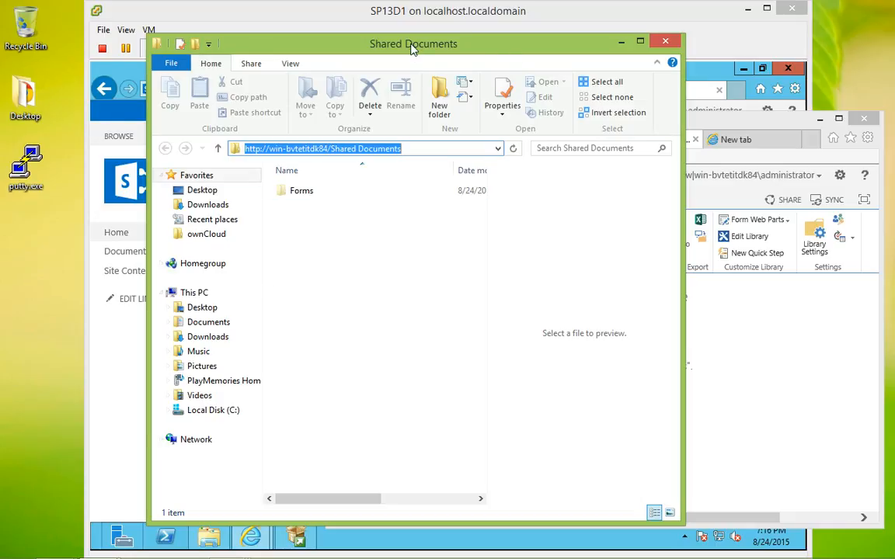
drag(403, 49, 324, 38)
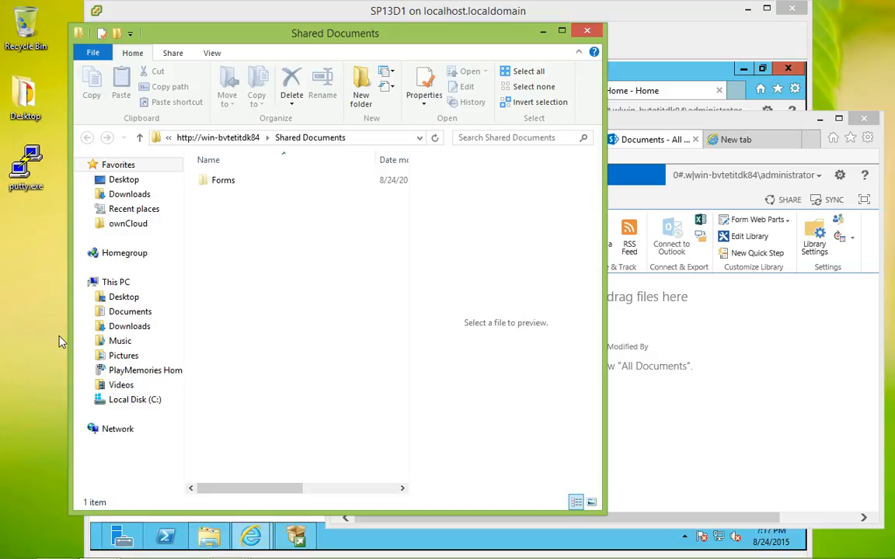
click(52, 346)
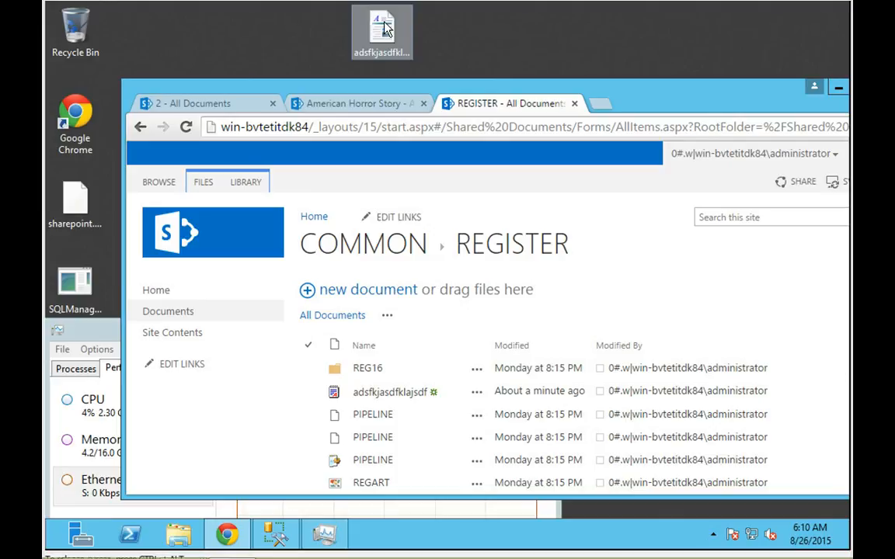
Drag adsfkjasdfklajsdf into REGISTER choosing Replace It, read the invalid-URL error, then minimize Chrome.
drag(385, 28, 544, 335)
click(631, 342)
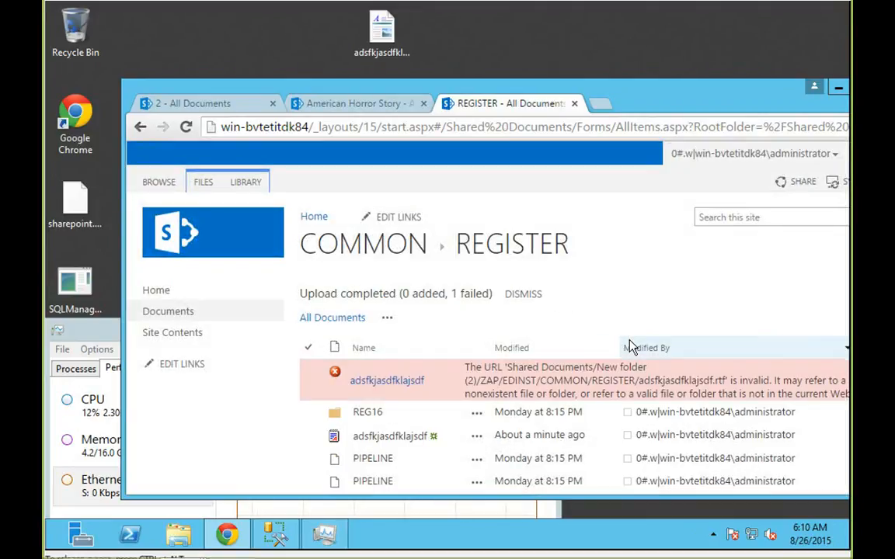
double_click(665, 109)
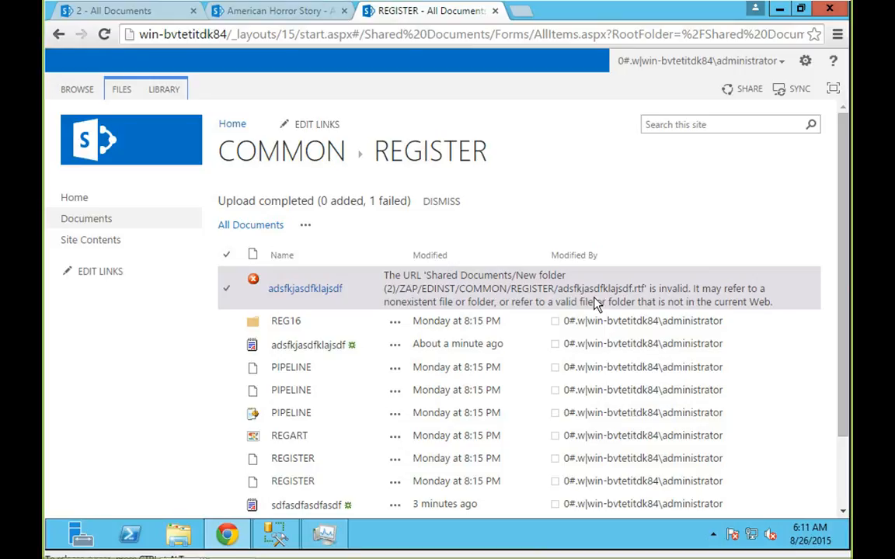
click(779, 8)
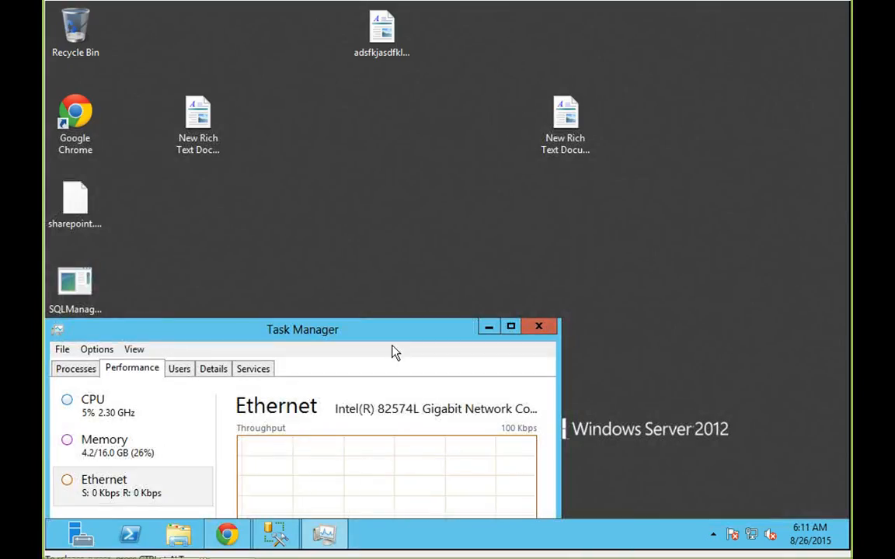
Check WSS_Content's properties in Management Studio, showing a 10911.50 MB size.
click(274, 533)
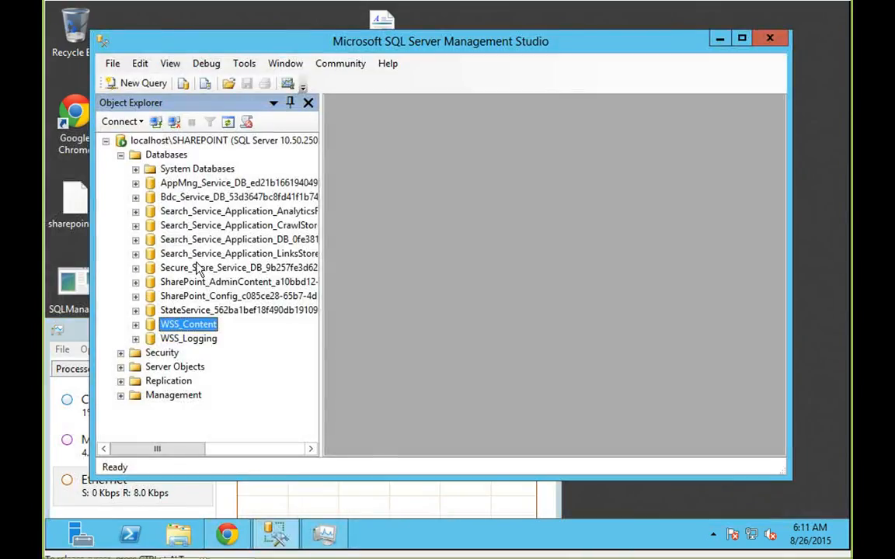
right_click(202, 324)
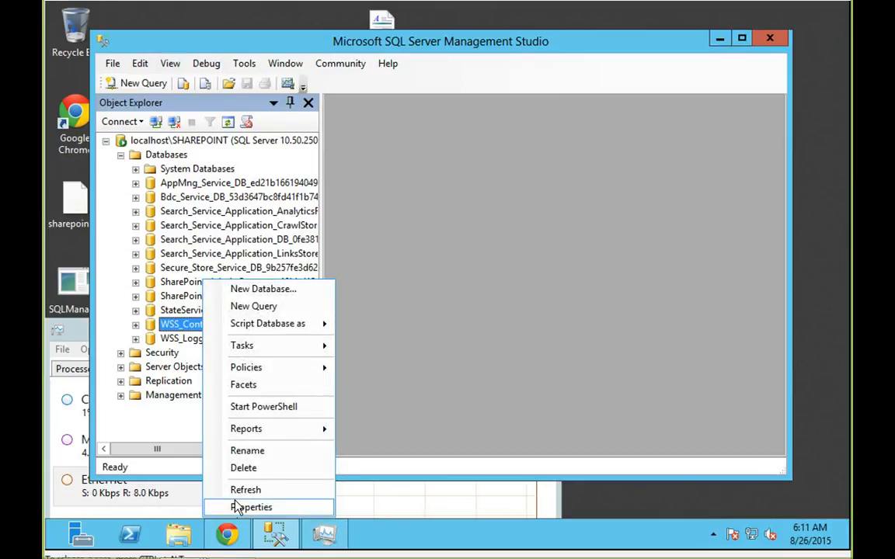
click(247, 507)
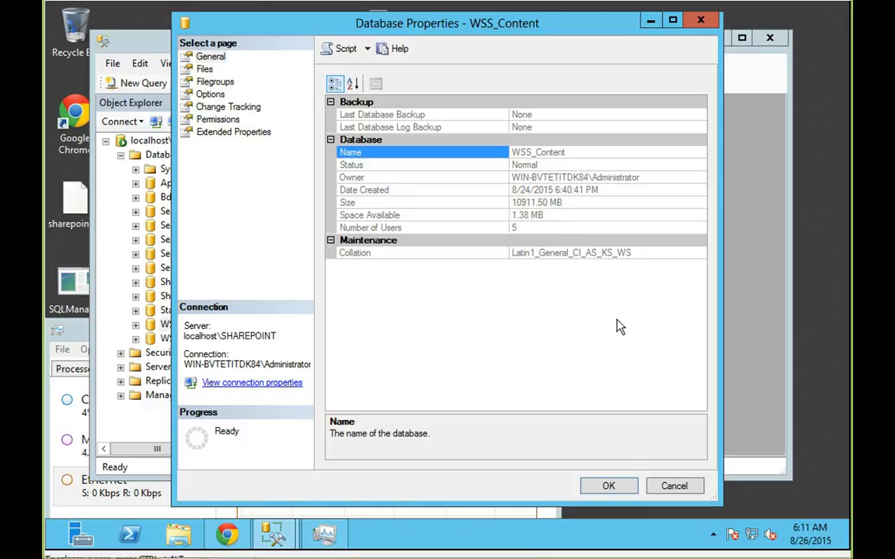
click(674, 488)
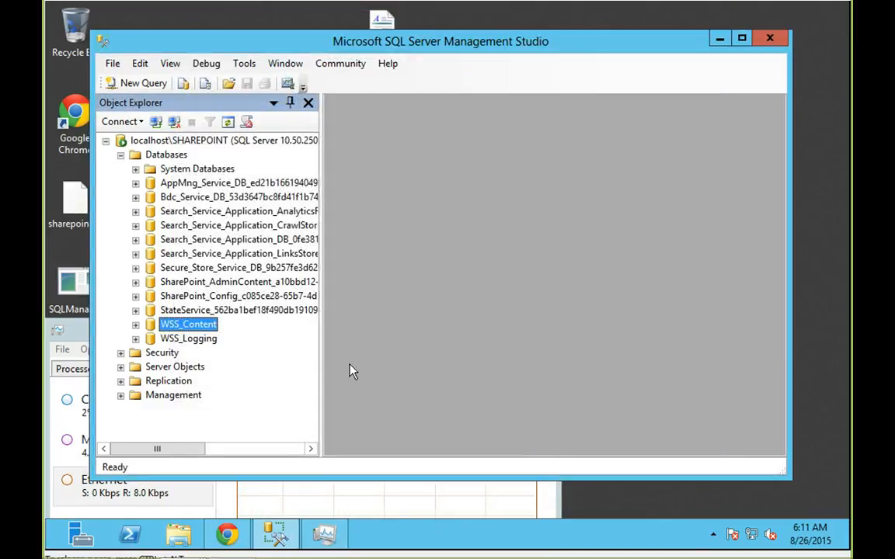
Shrink the WSS_Content database via Tasks > Shrink > Database.
right_click(208, 325)
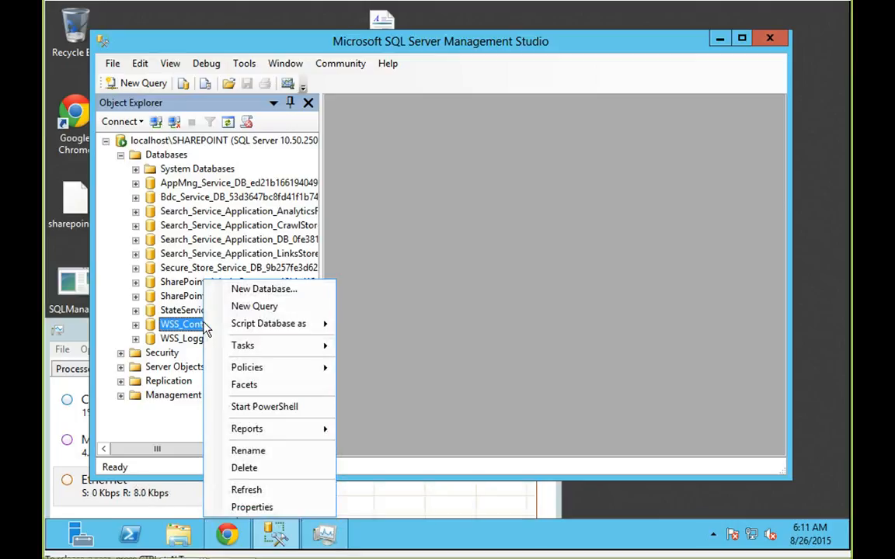
mouse_move(252, 354)
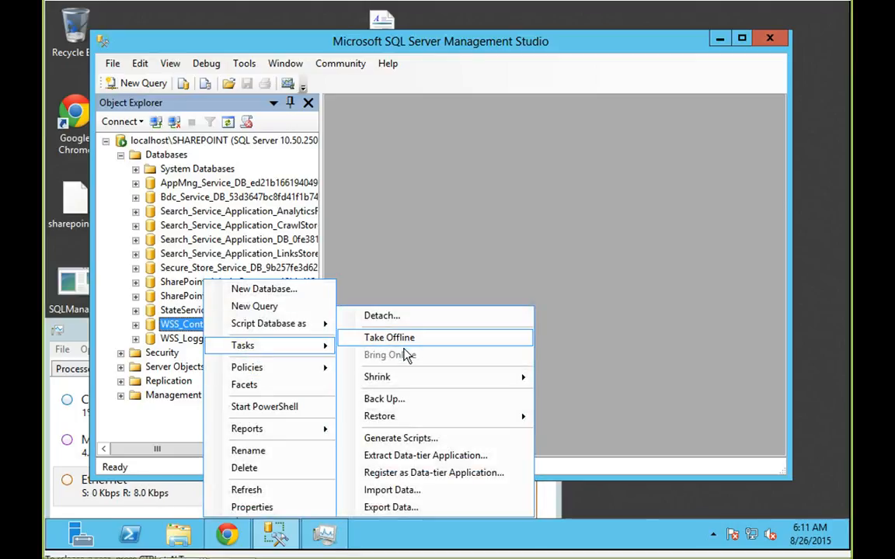
mouse_move(381, 377)
click(569, 378)
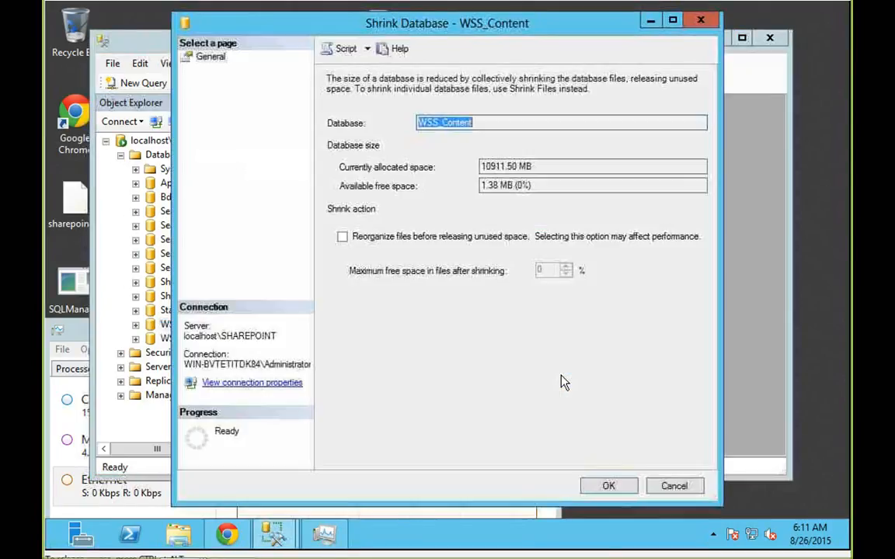
click(604, 486)
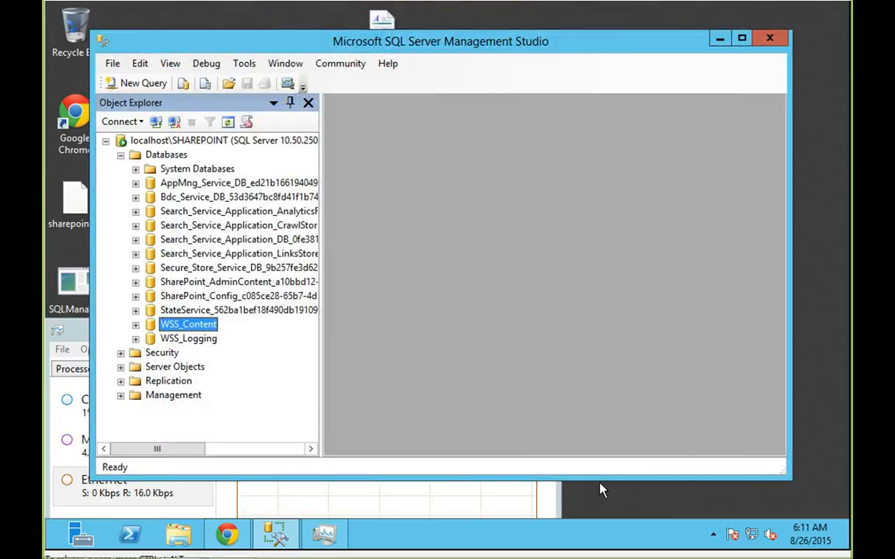
Recheck WSS_Content's properties, now 10238.80 MB with 0.32 MB free.
right_click(198, 325)
click(235, 507)
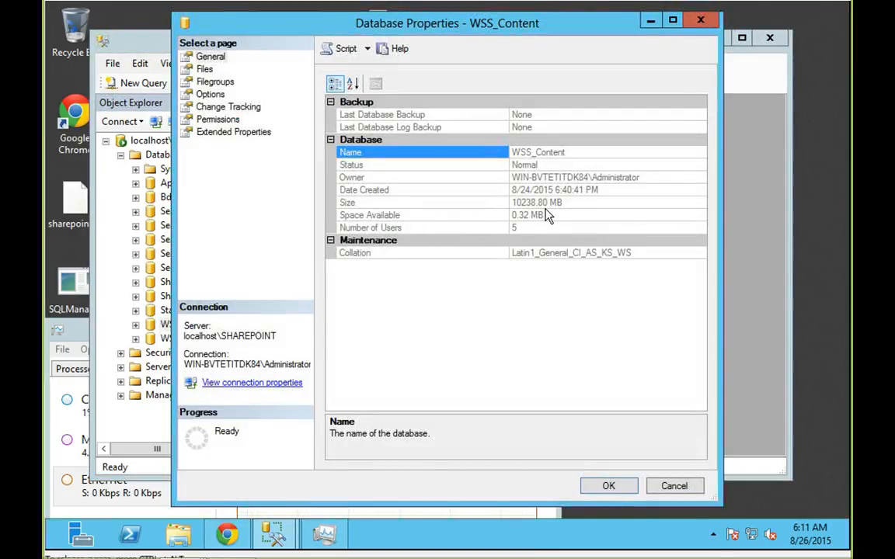
click(673, 490)
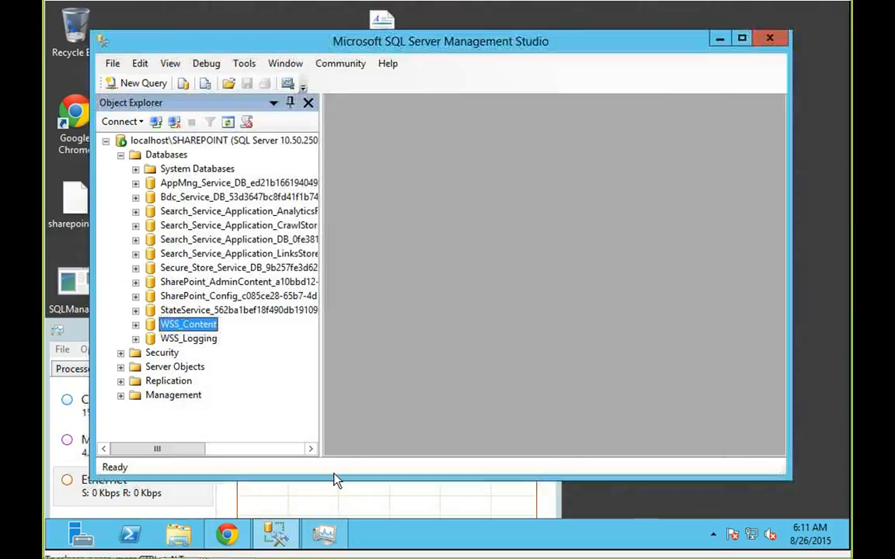
Re-upload adsfkjasdfklajsdf.rtf from the desktop into REGISTER, replacing the existing copy; it still fails.
click(279, 536)
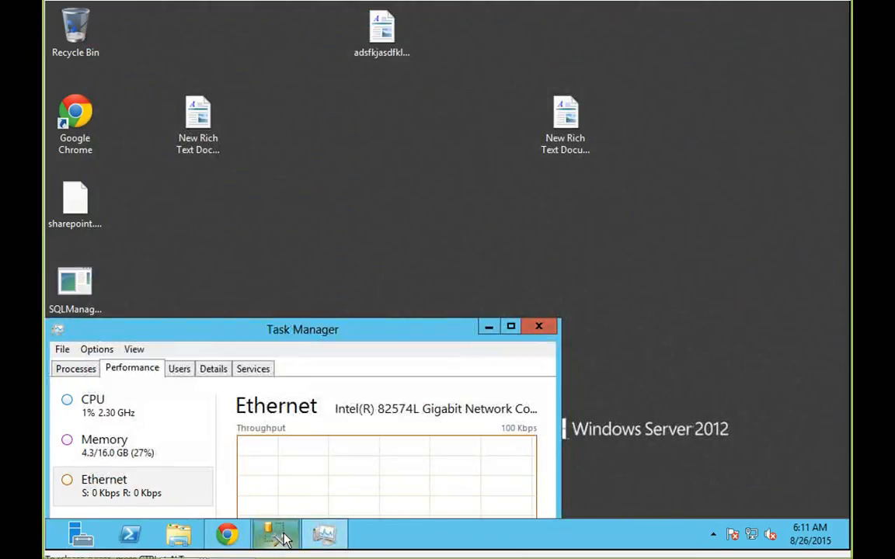
click(279, 536)
click(226, 534)
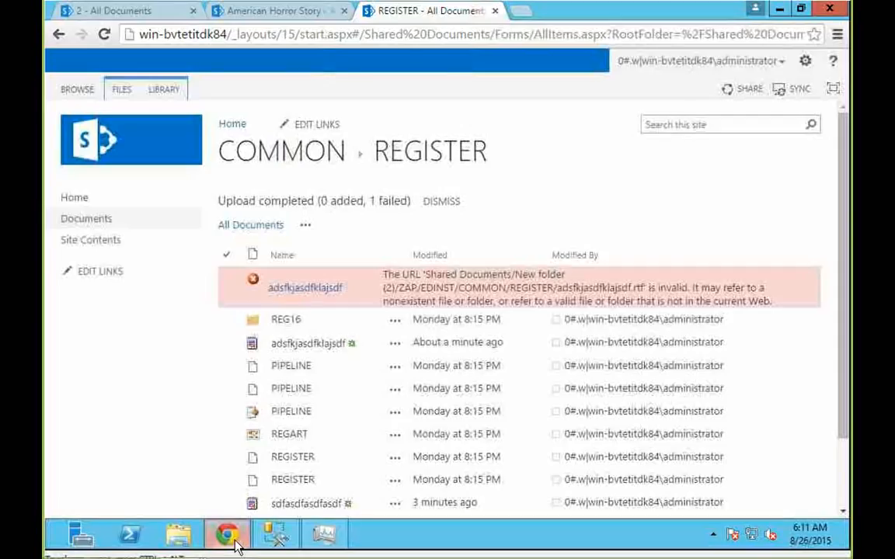
double_click(584, 20)
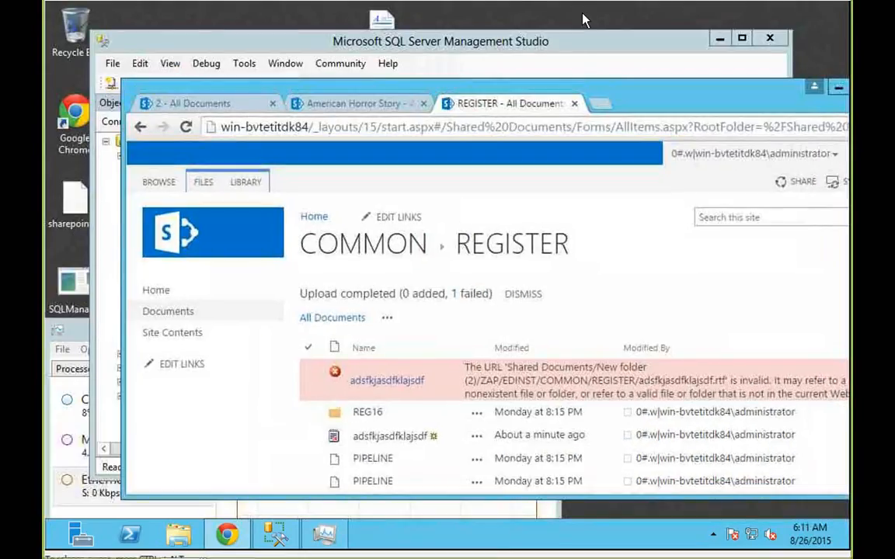
drag(374, 29, 532, 370)
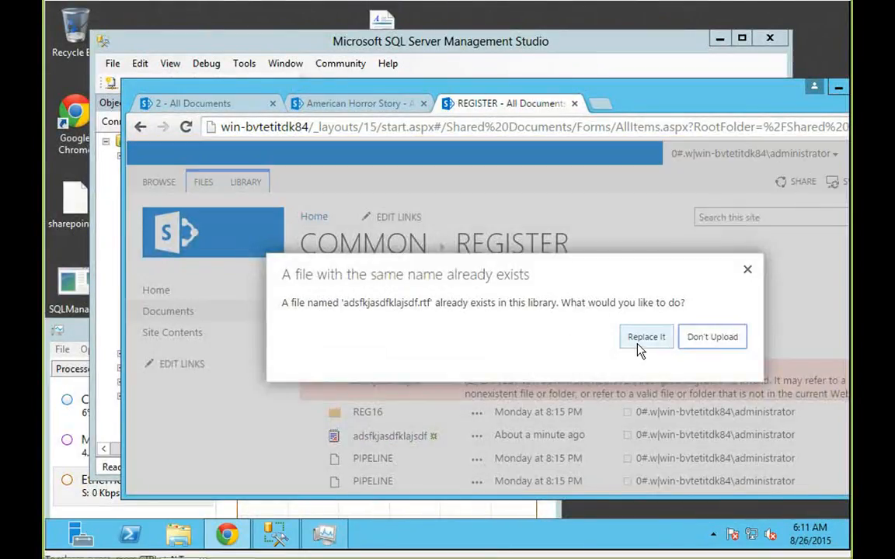
click(638, 342)
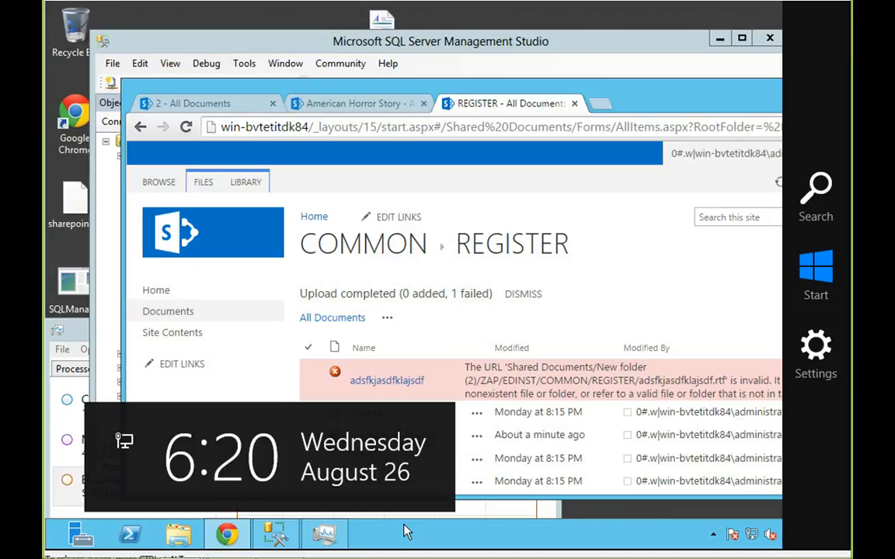
right_click(177, 536)
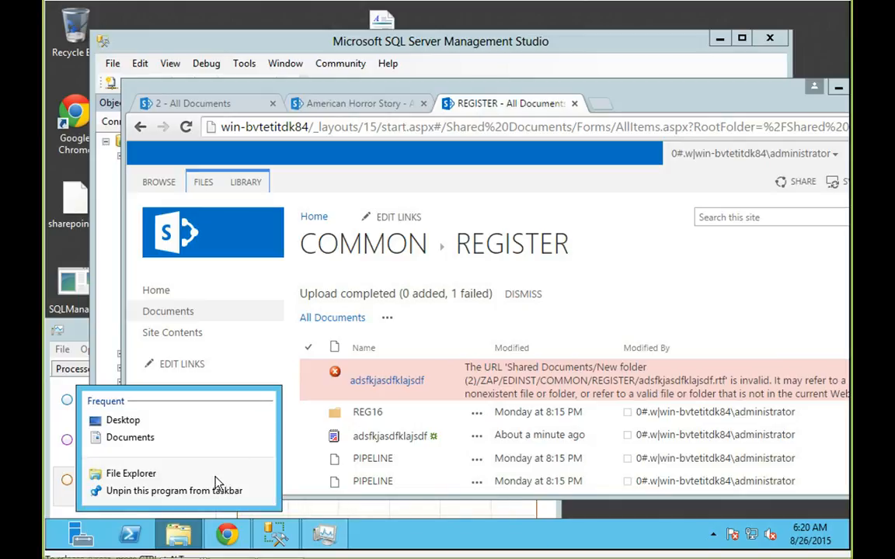
Confirm the SQL Server disc is in drive D:, then run Command Prompt as administrator.
click(180, 541)
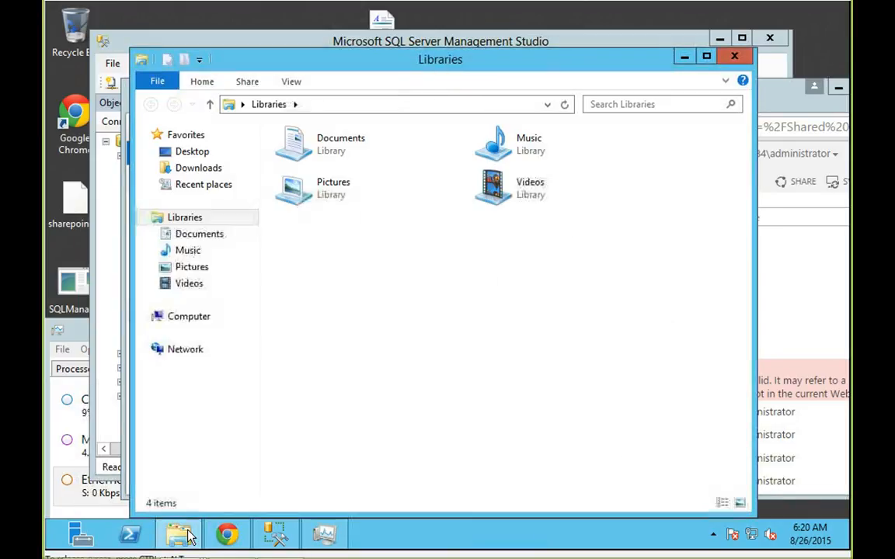
click(230, 321)
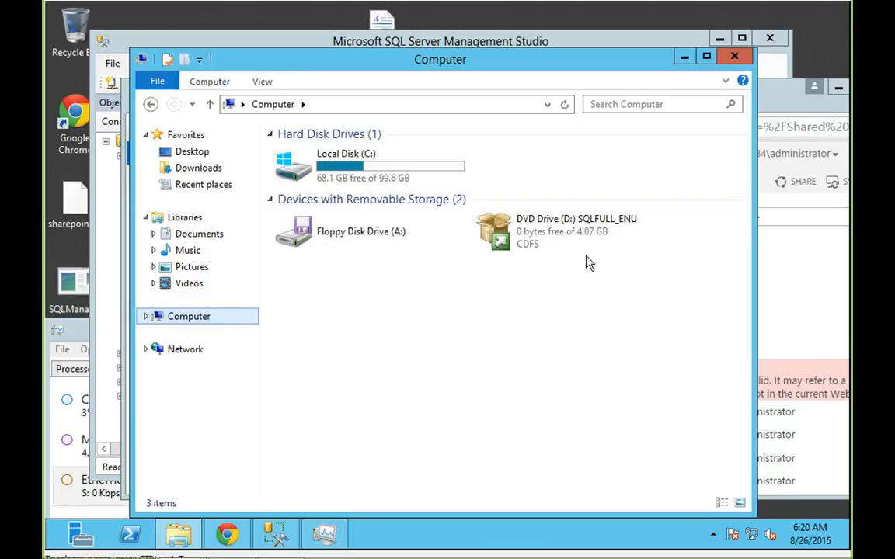
mouse_move(49, 554)
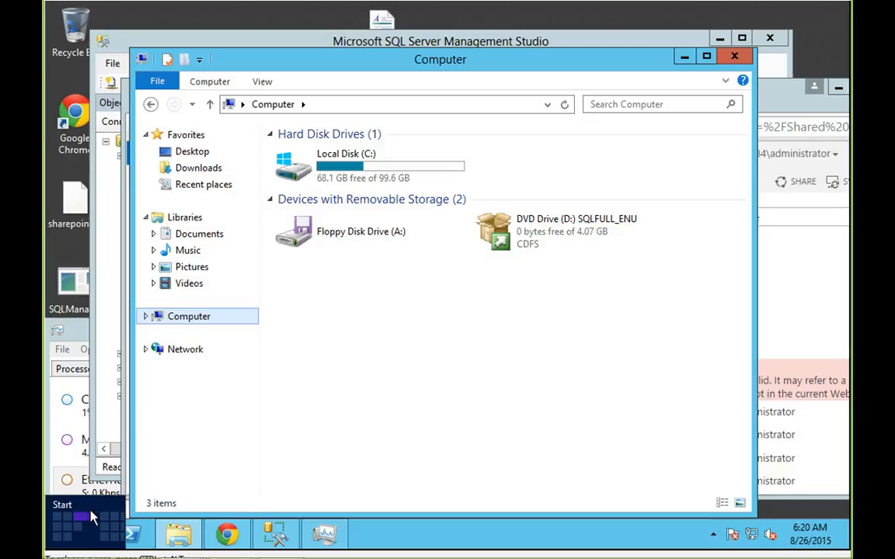
click(48, 546)
text(cmd)
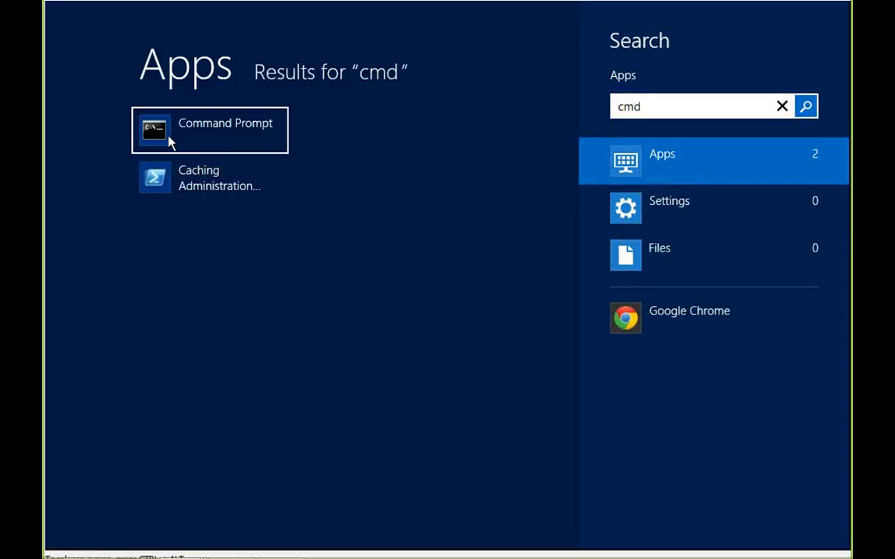
right_click(170, 142)
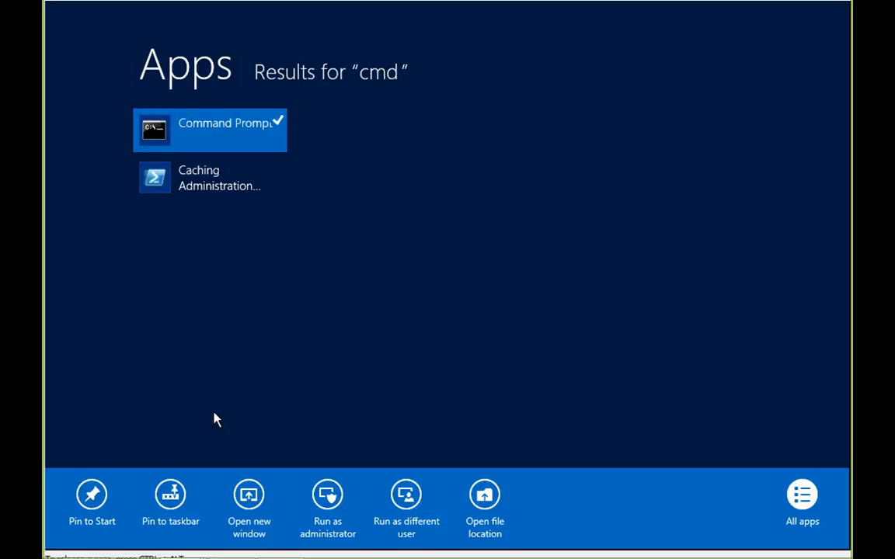
click(325, 505)
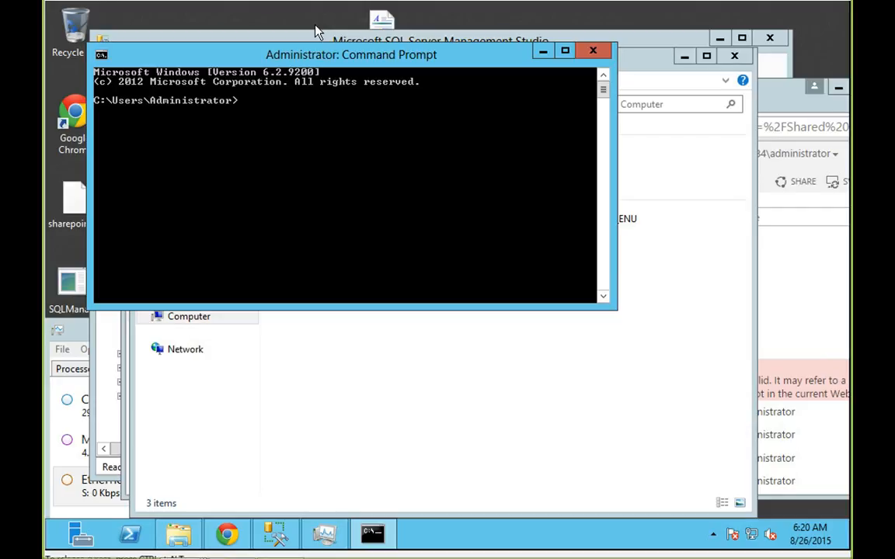
Switch the prompt to drive D: and start the command setup /Action=editionupgrade /INSTANCENAME=.
text(d:)
key(Return)
text(d:)
key(Return)
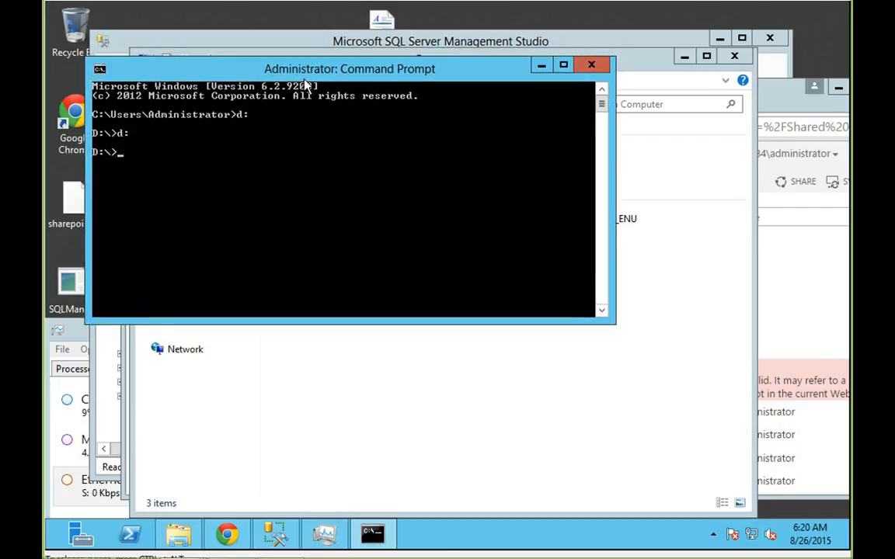
text(setup /Action)
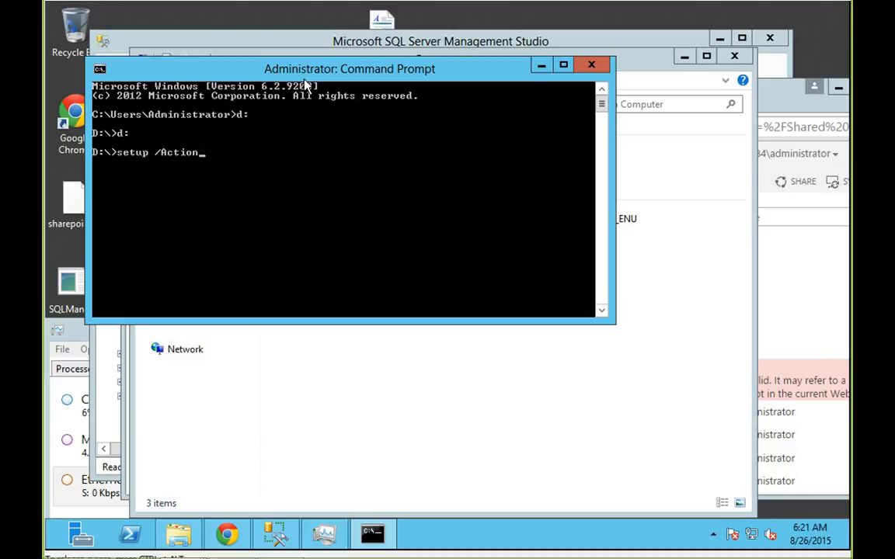
text(=editionupgrade)
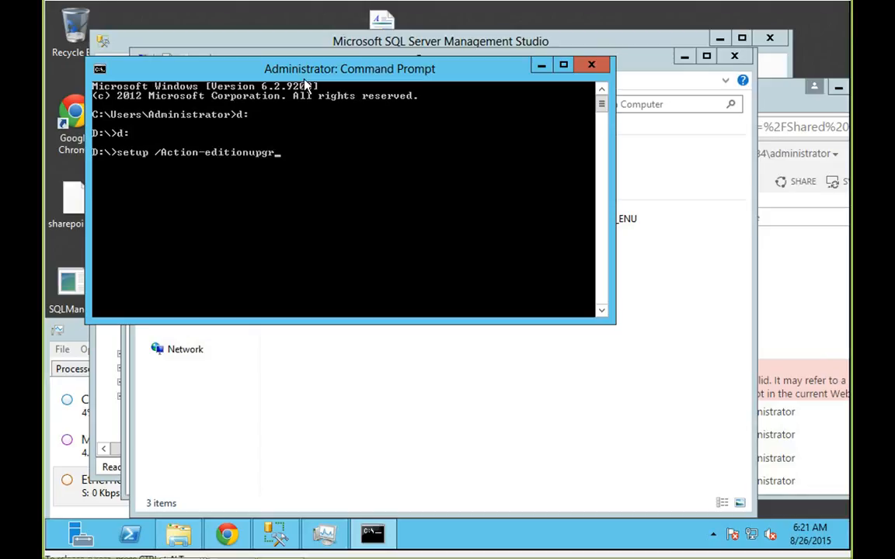
text( /INSTANCENAME)
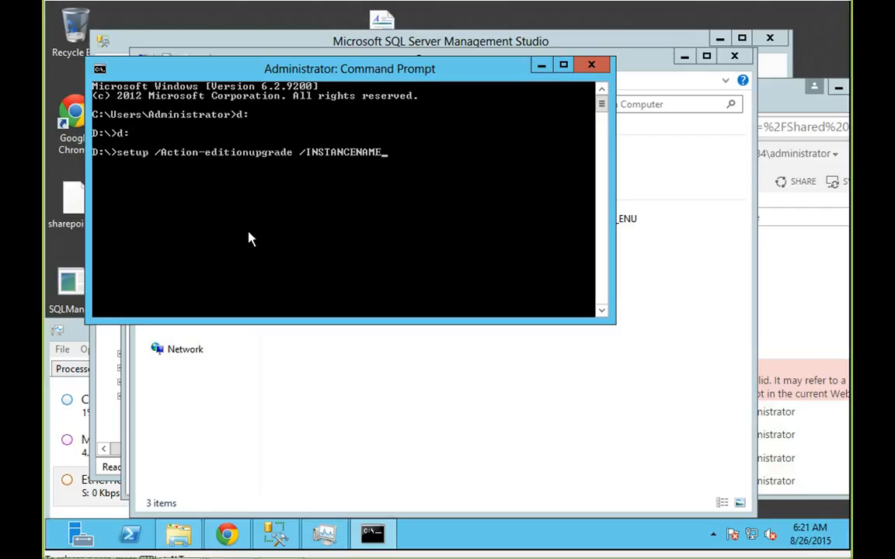
text(=)
Confirm the instance name in Management Studio, then finish the command with SHAREPOINT /PID= and the product key.
click(269, 529)
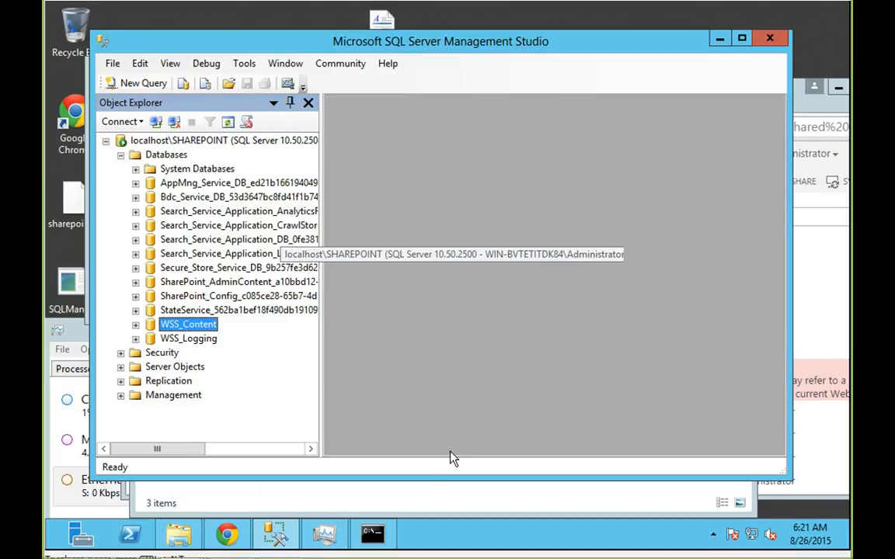
click(376, 536)
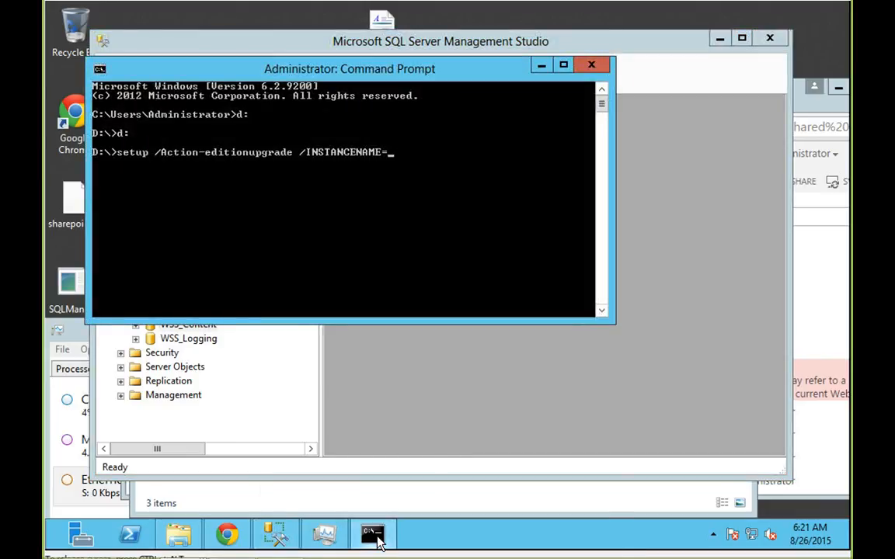
text(SHAREPOINT /)
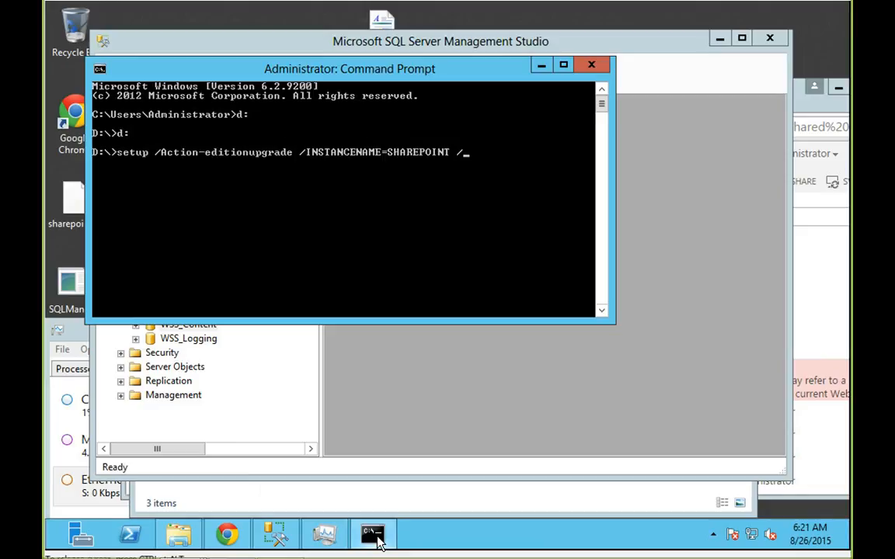
text(PID=)
text(XXXXX-XX)
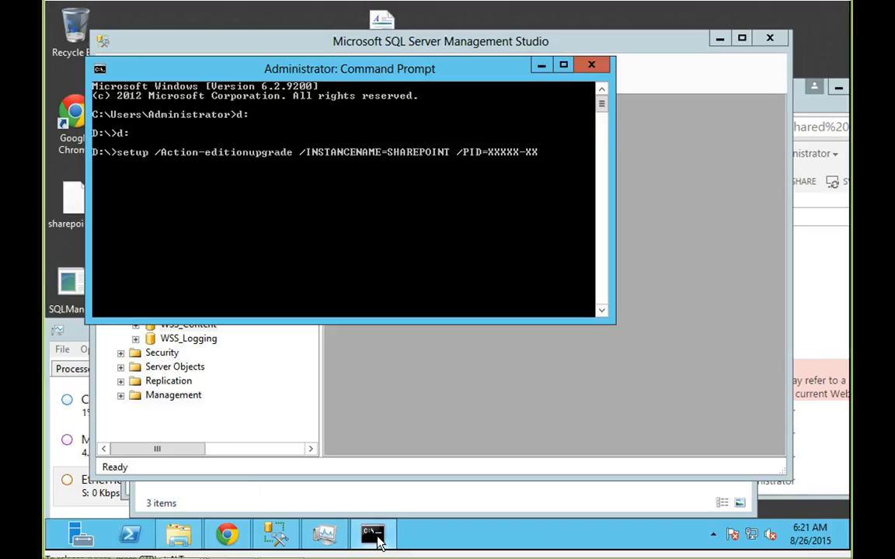
text(XXX-XXXXX-XXXXX)
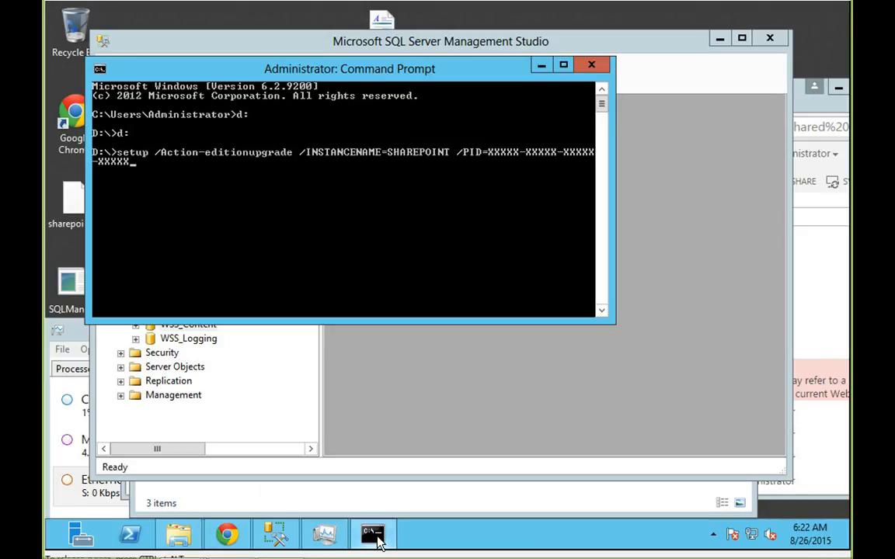
Launch the edition upgrade setup, pass the Setup Support Rules, and accept the license terms.
key(Return)
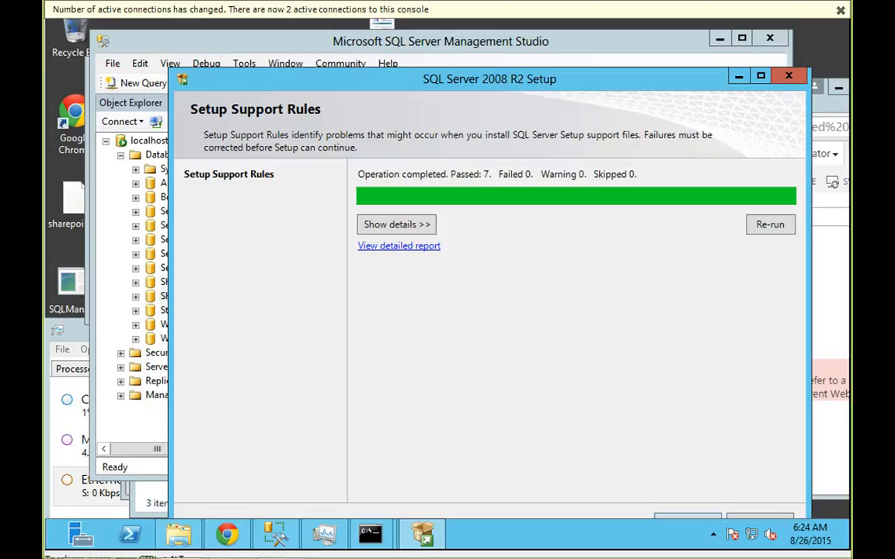
drag(521, 71, 509, 53)
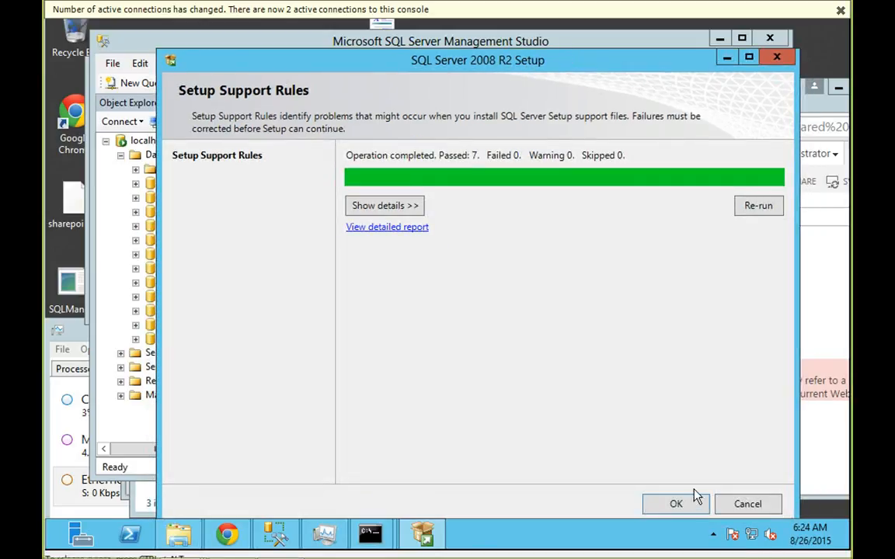
click(676, 504)
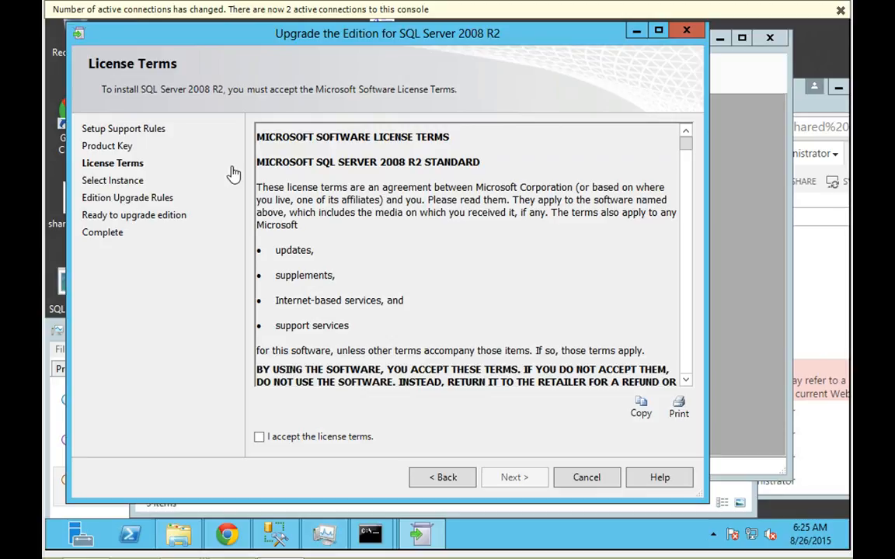
click(326, 439)
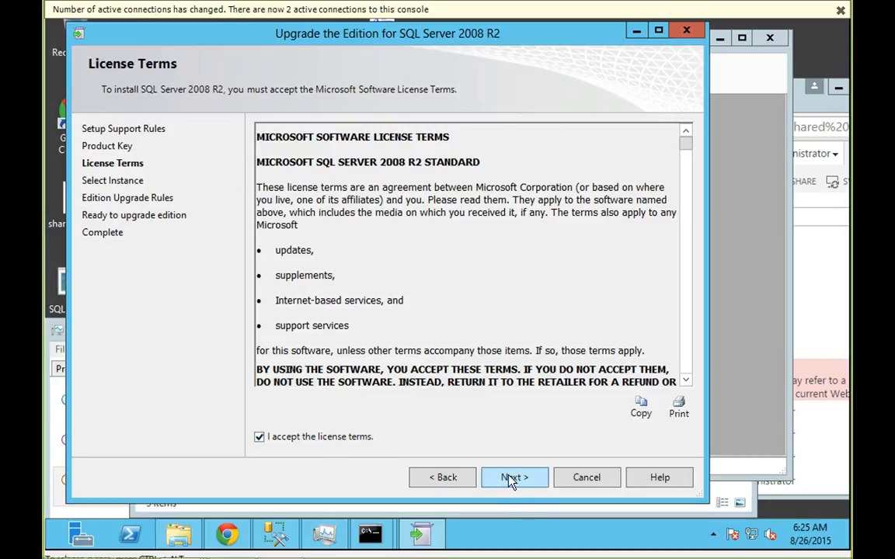
click(511, 479)
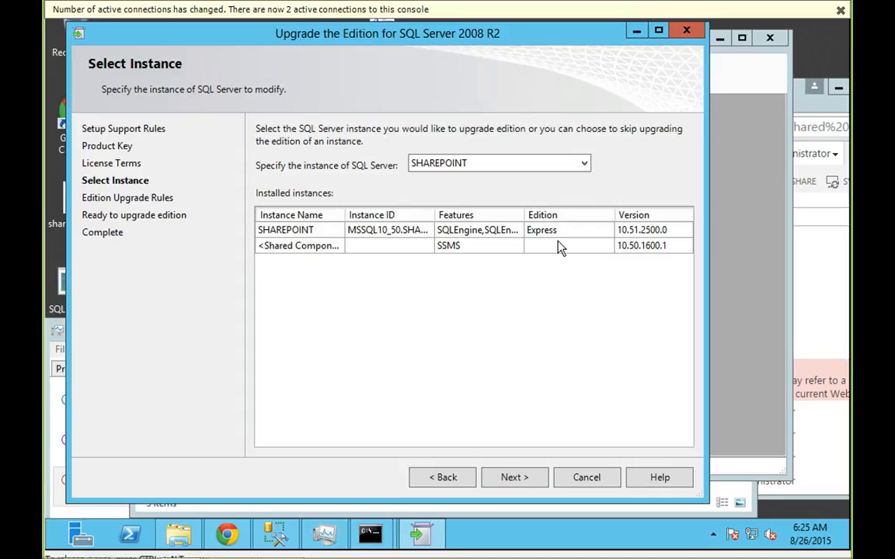
Upgrade the SHAREPOINT instance to Standard edition through the remaining wizard pages, then close it.
click(515, 480)
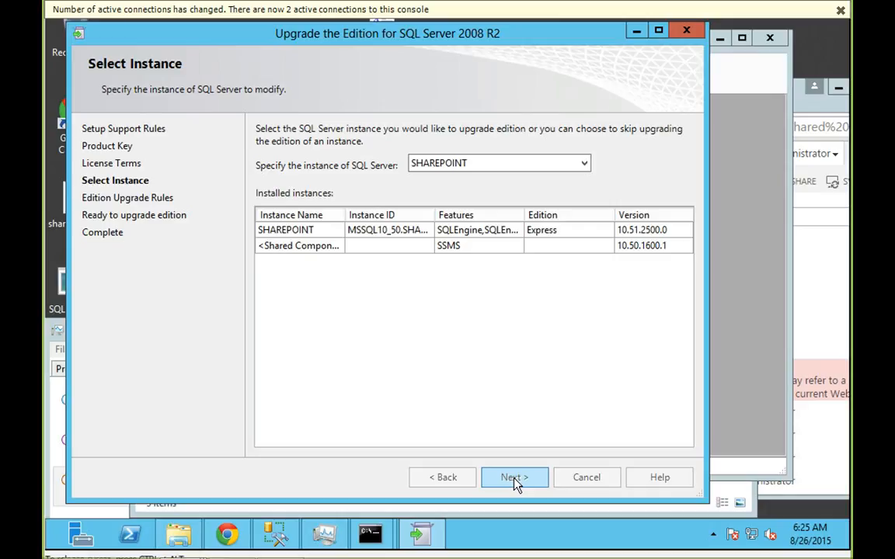
click(515, 480)
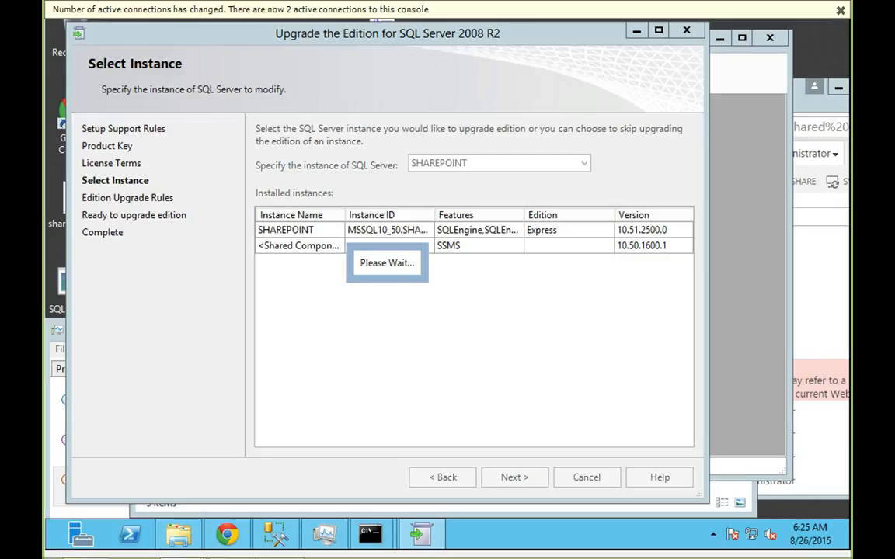
click(514, 477)
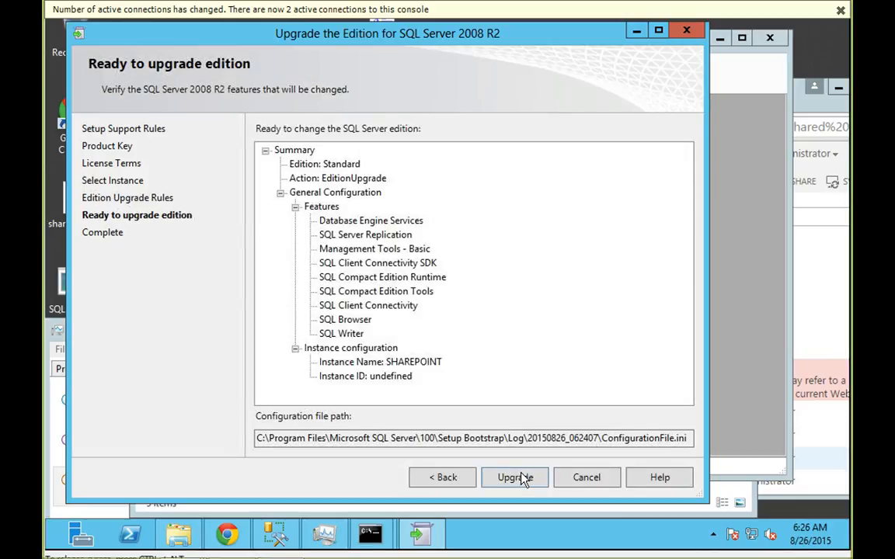
click(522, 480)
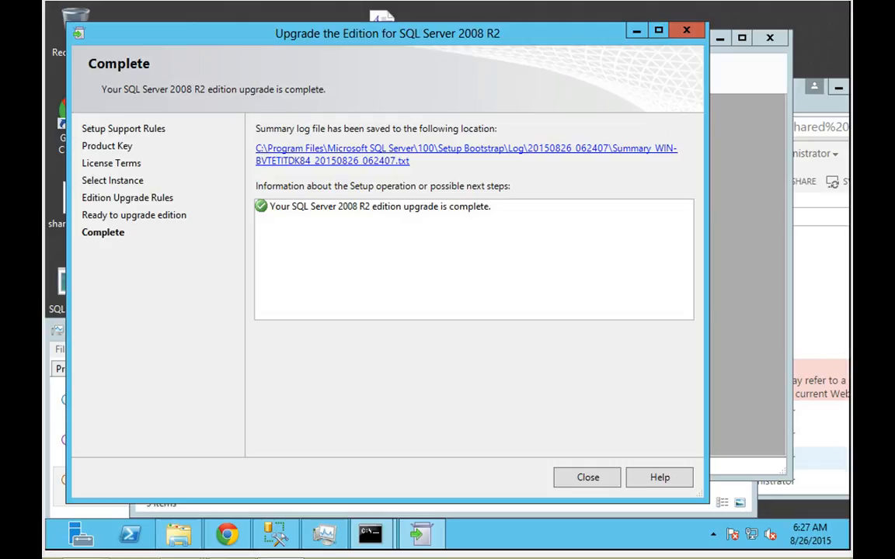
key(Return)
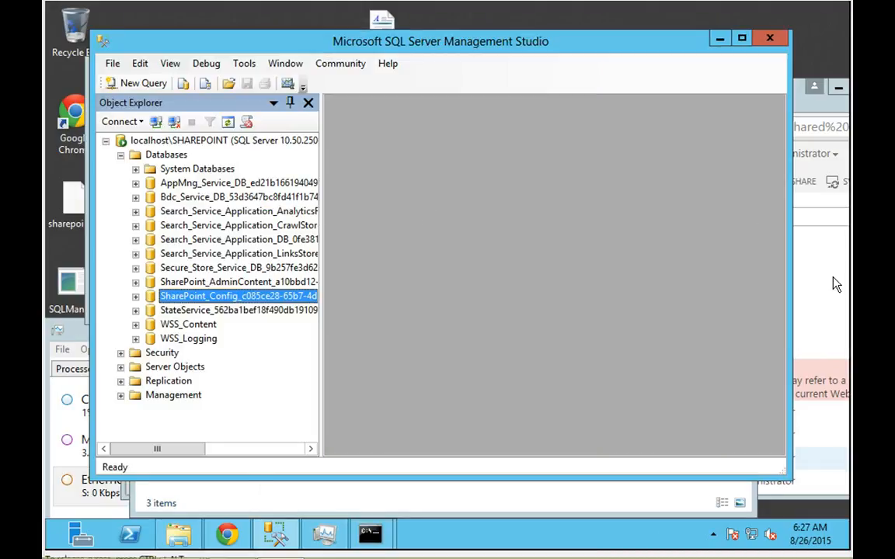
Open the previously failed rich text document, select all its text, and close WordPad.
click(811, 287)
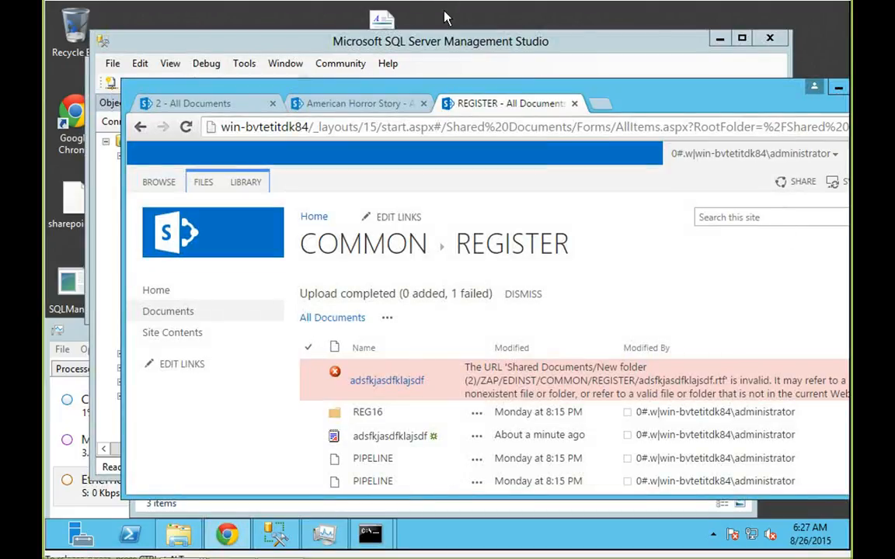
double_click(382, 17)
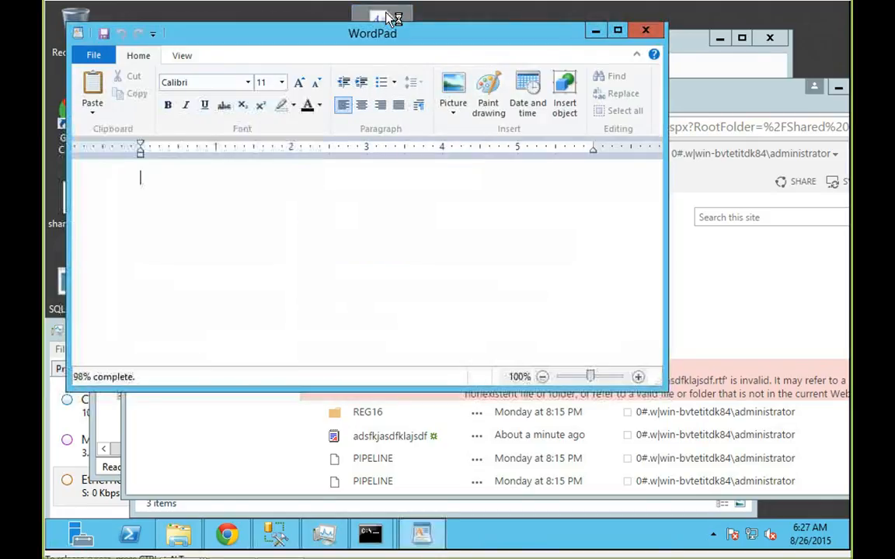
key(ctrl+a)
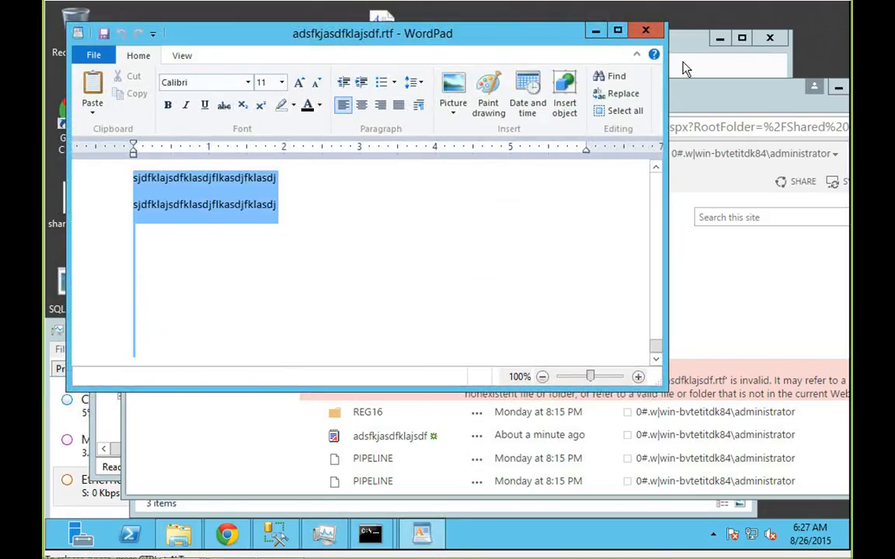
key(alt+F4)
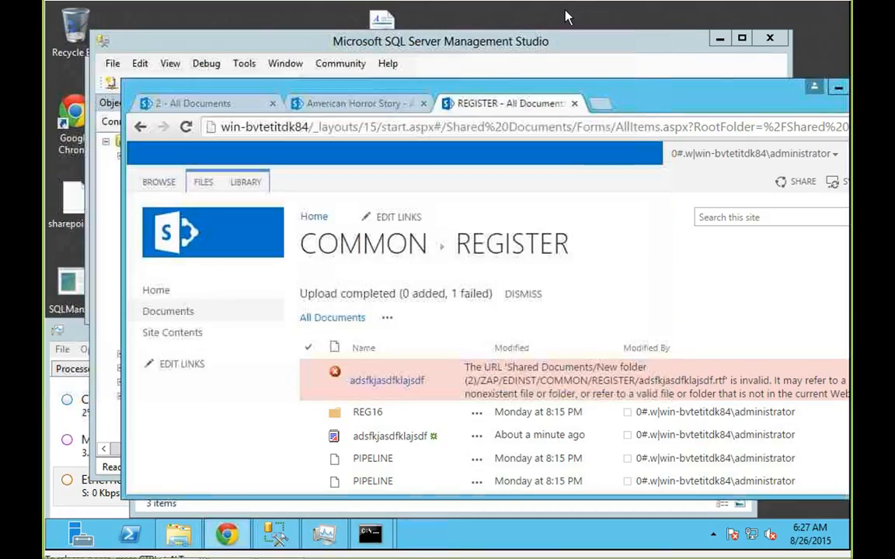
Create a new Rich Text Document named test docs and drag it into the REGISTER library.
right_click(567, 9)
mouse_move(598, 132)
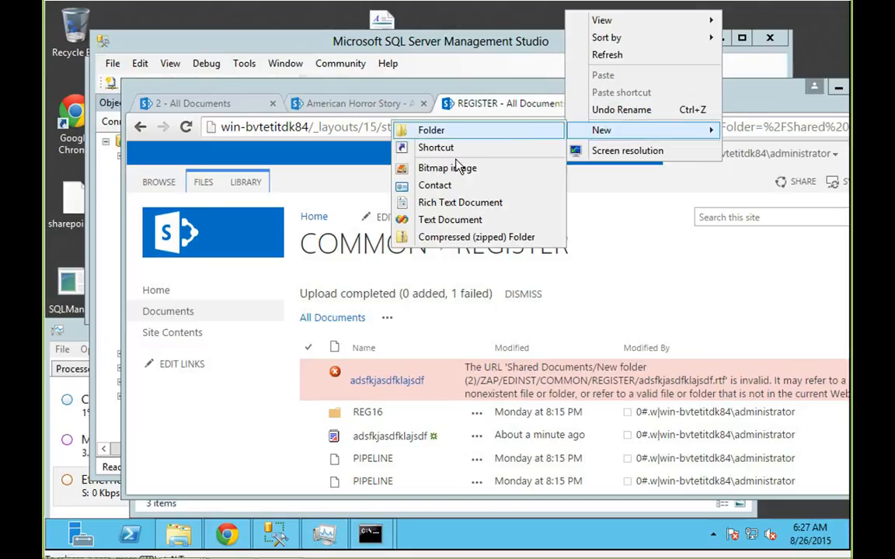
click(404, 202)
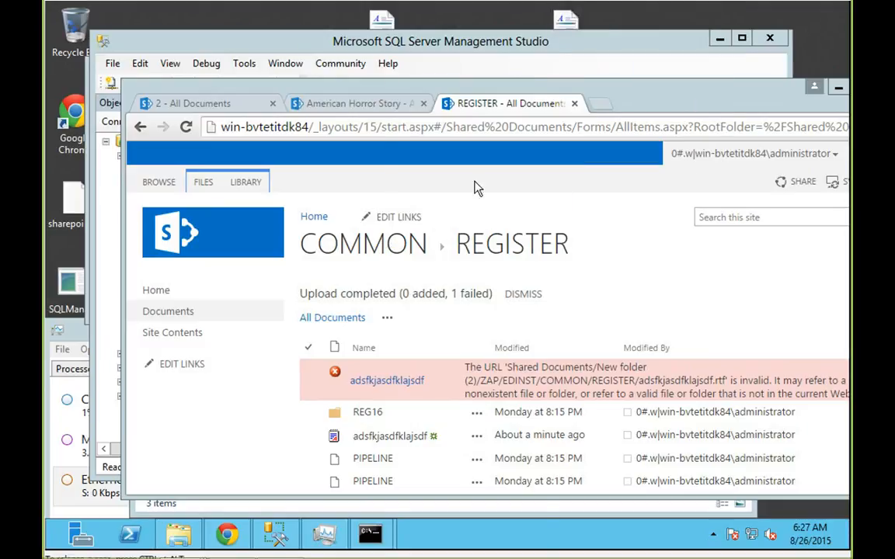
right_click(566, 20)
click(605, 216)
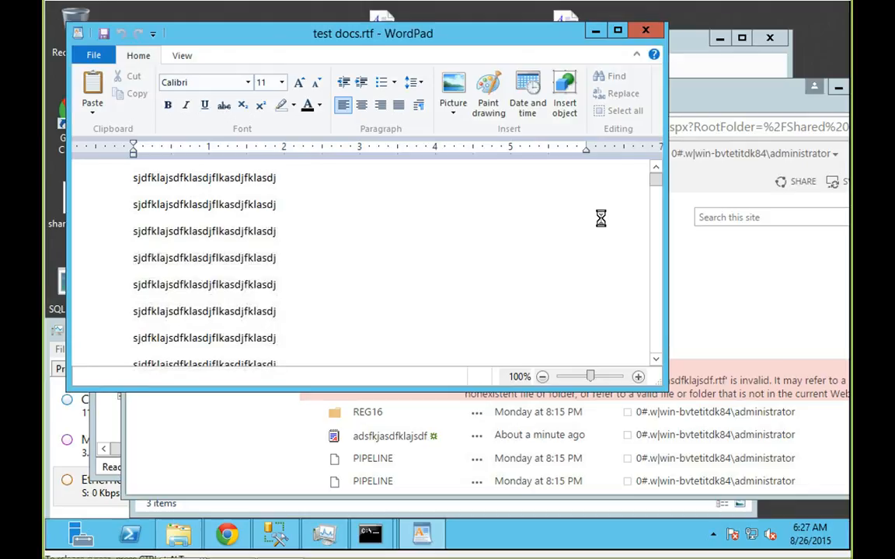
click(645, 30)
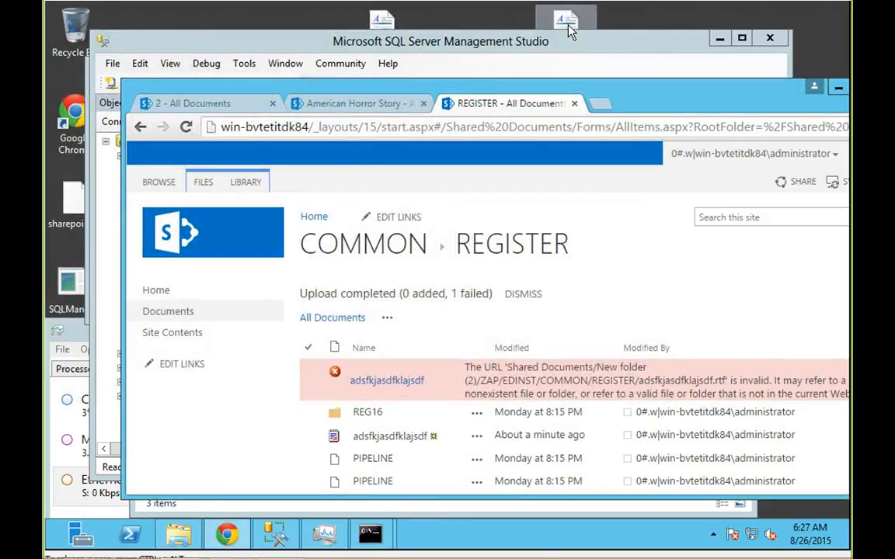
drag(565, 19, 550, 381)
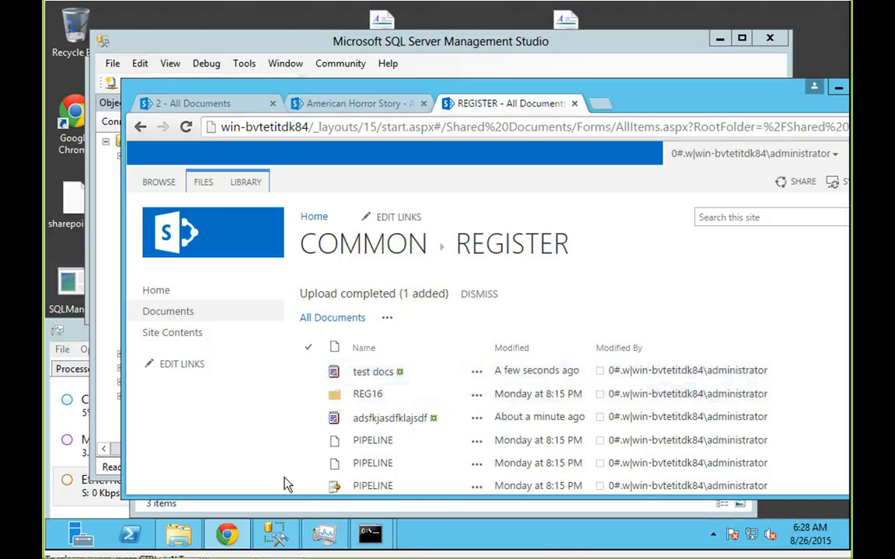
click(264, 543)
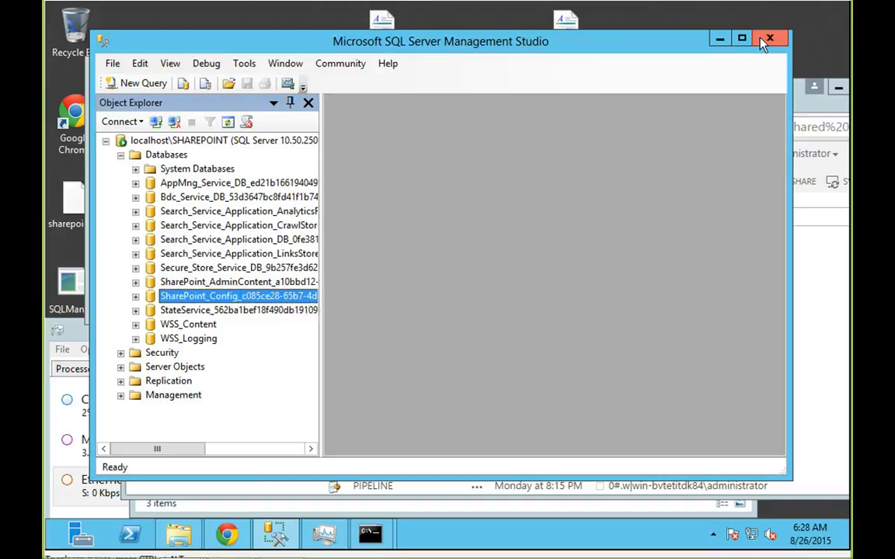
Restart SQL Server Management Studio from Start and connect to localhost\SHAREPOINT.
key(alt+F4)
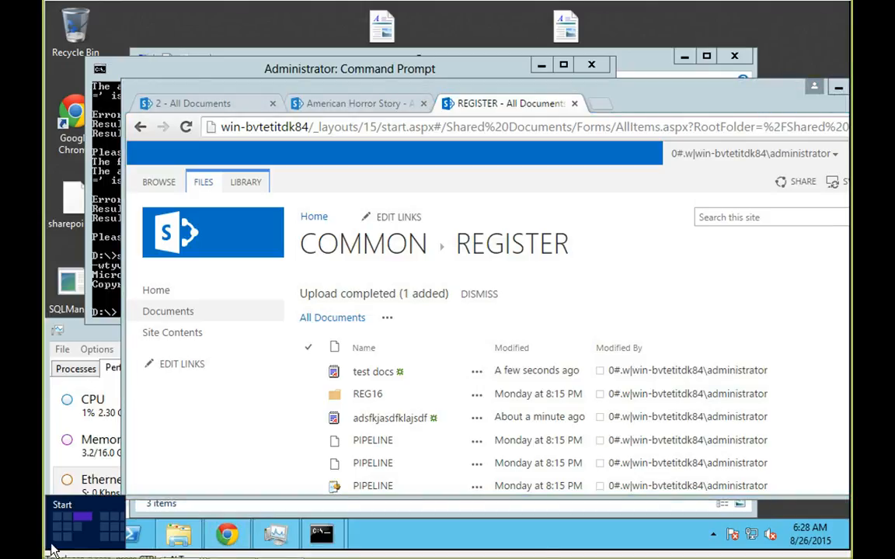
click(53, 550)
click(659, 548)
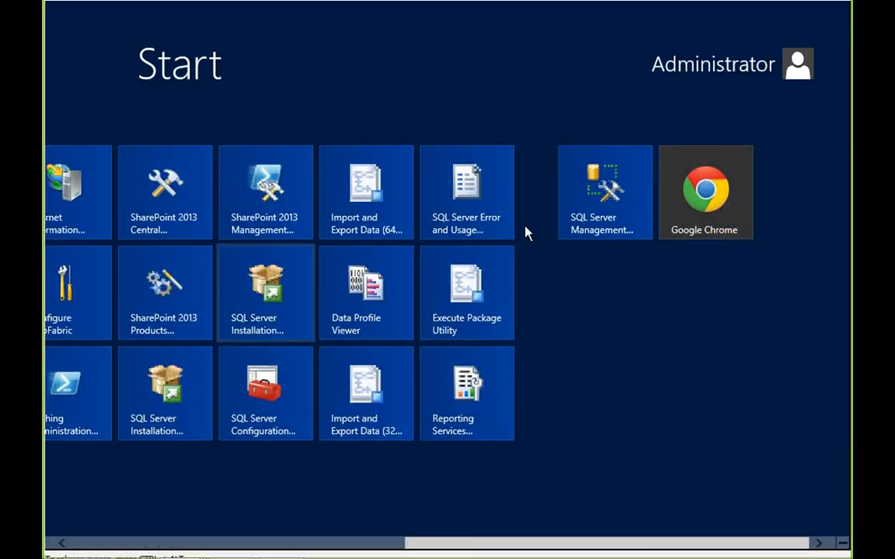
click(588, 220)
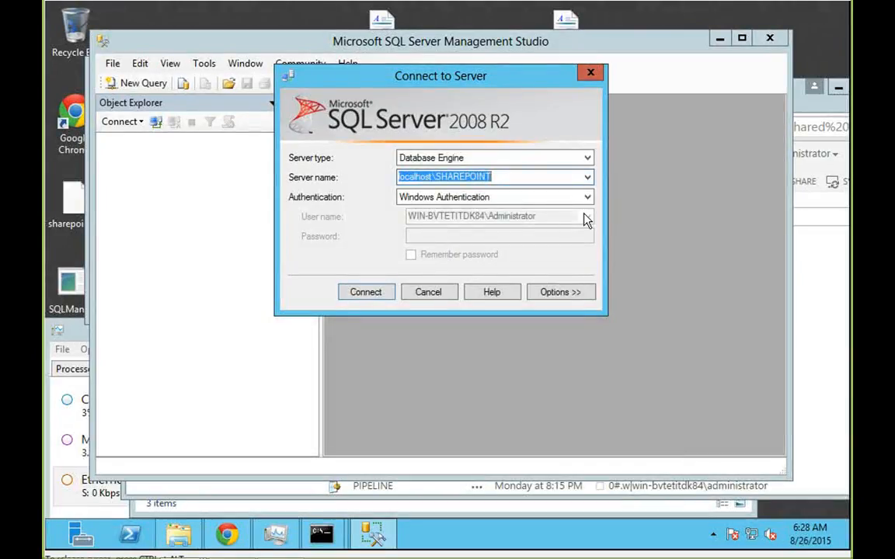
click(384, 296)
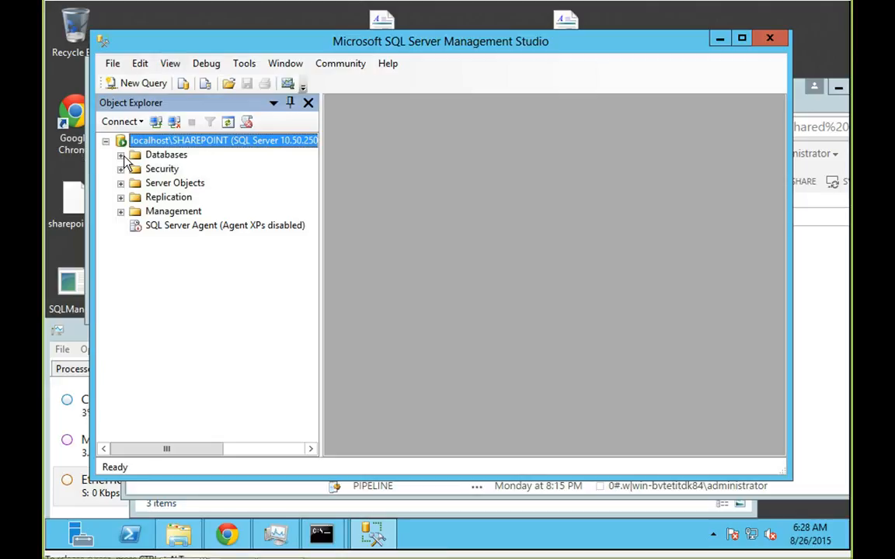
Check that the server's Properties list Standard Edition, then cancel and close Management Studio.
right_click(121, 141)
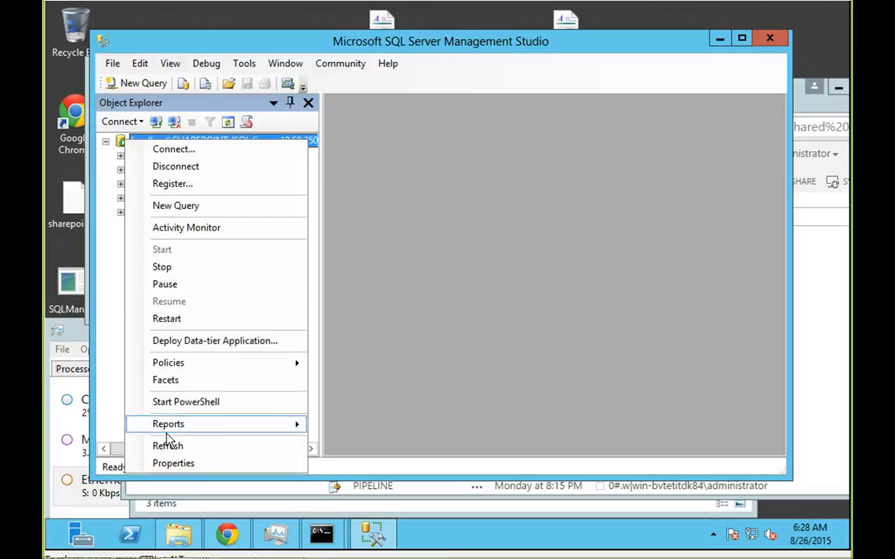
click(163, 465)
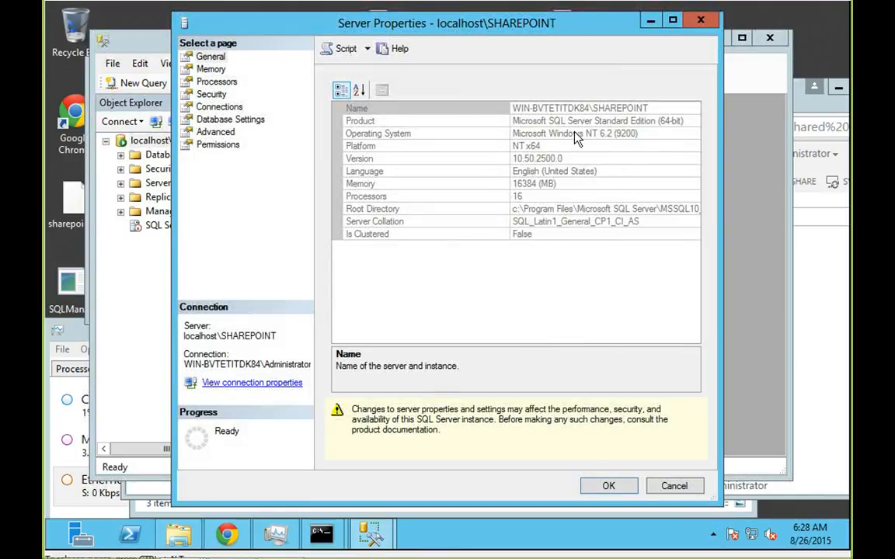
click(668, 487)
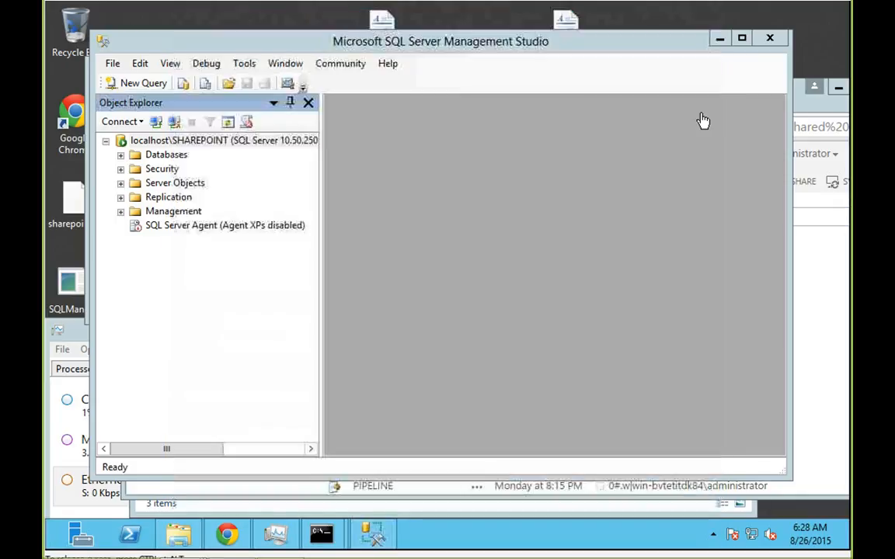
click(766, 38)
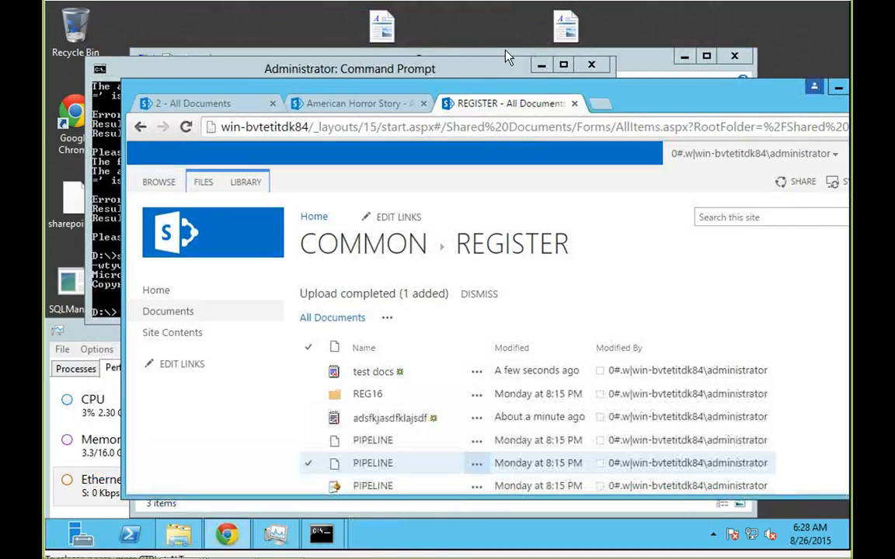